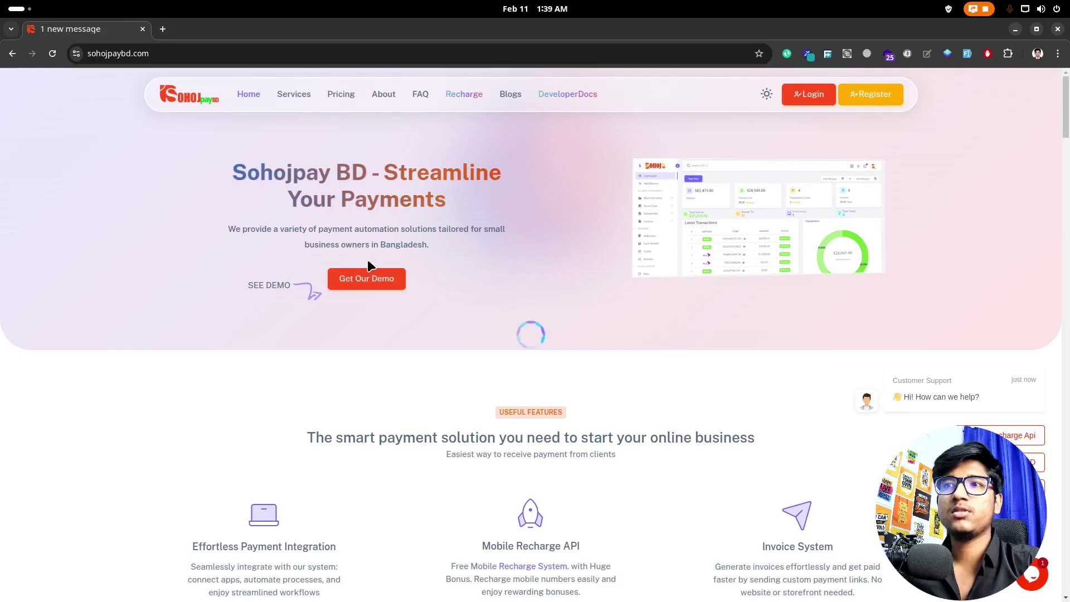
Step: Dismiss the welcome popup and highlight the Effortless Payment Integration and 24+ Payment Methods headings
left_click(367, 279)
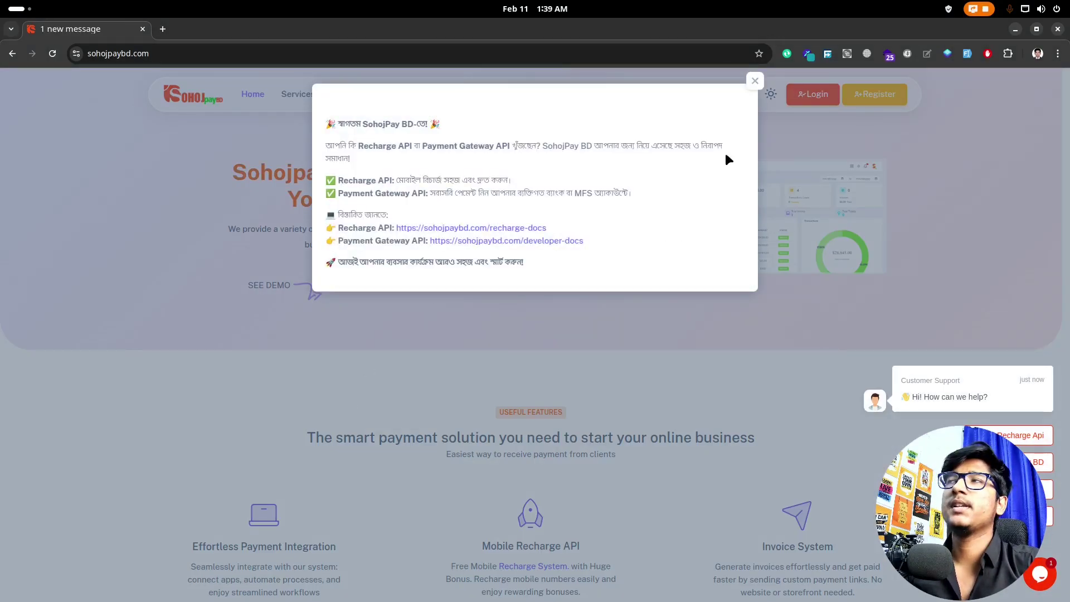
left_click(754, 80)
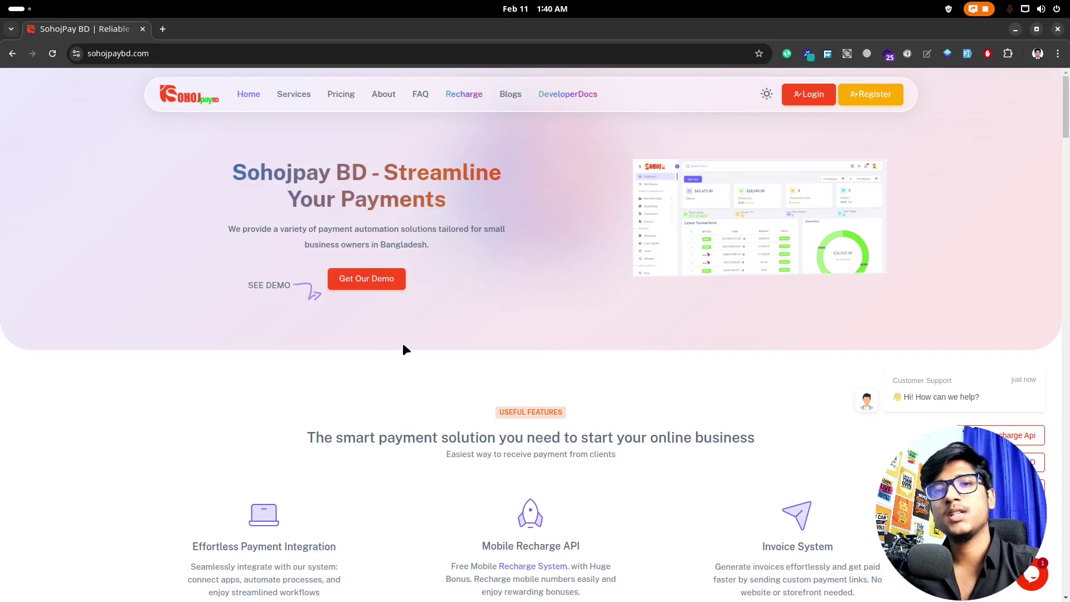
scroll(368, 390, "down", 5)
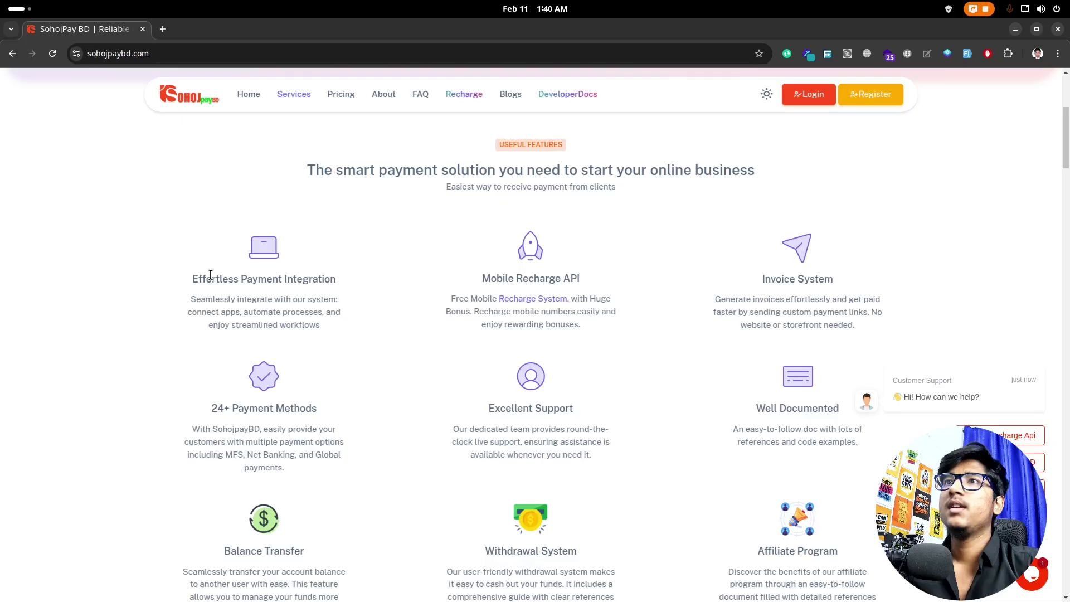
left_click_drag(199, 279, 350, 278)
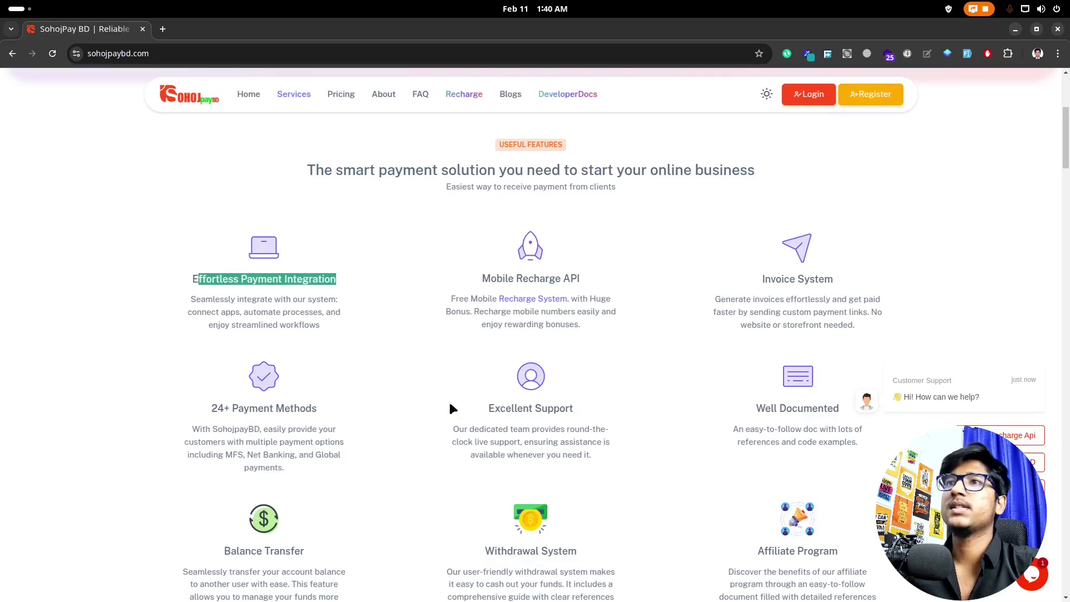
scroll(302, 419, "down", 2)
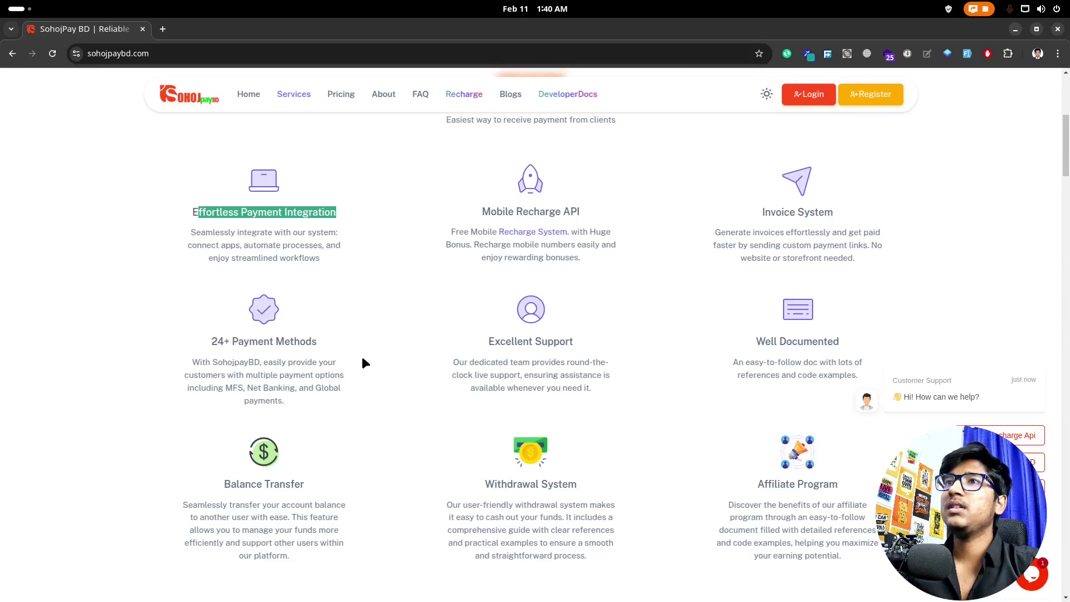
left_click_drag(226, 349, 212, 341)
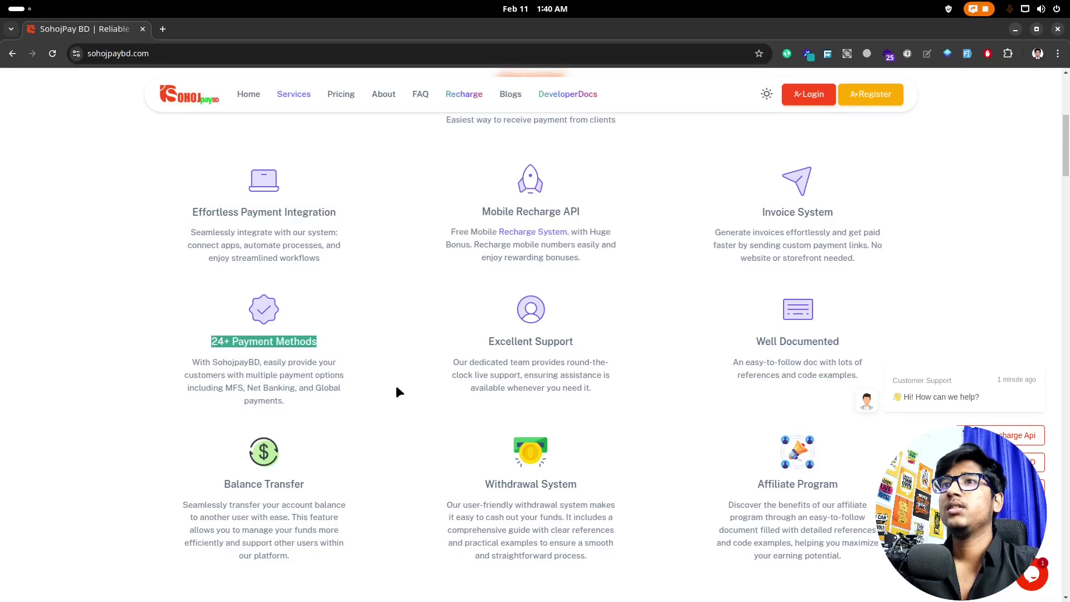
Step: Review the pricing cards, highlighting the Trial ৳49 price and the Monthly plan's billing period
scroll(503, 393, "down", 8)
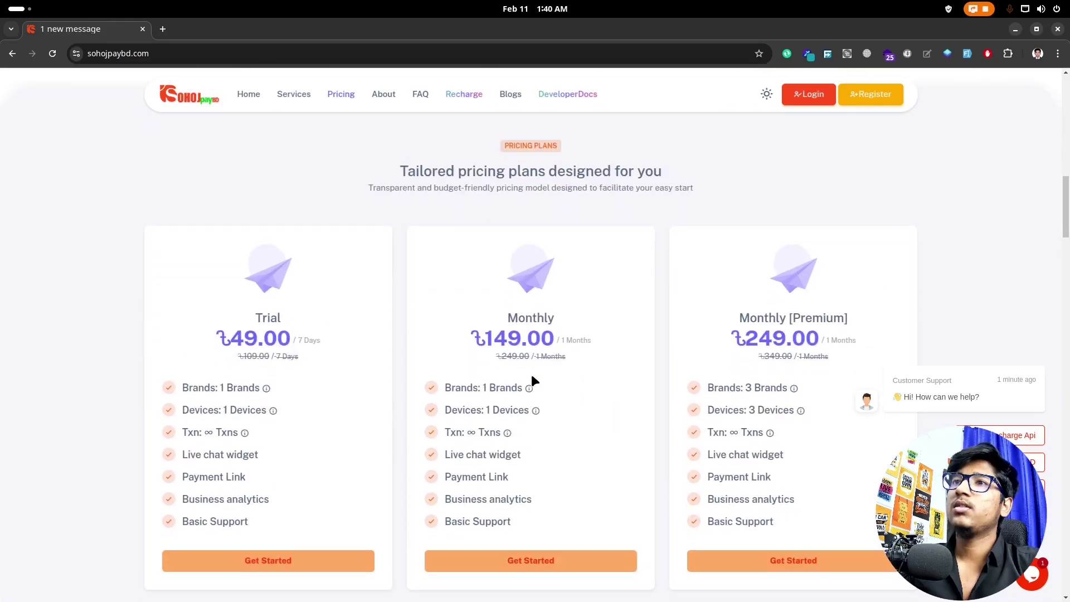
scroll(533, 379, "up", 3)
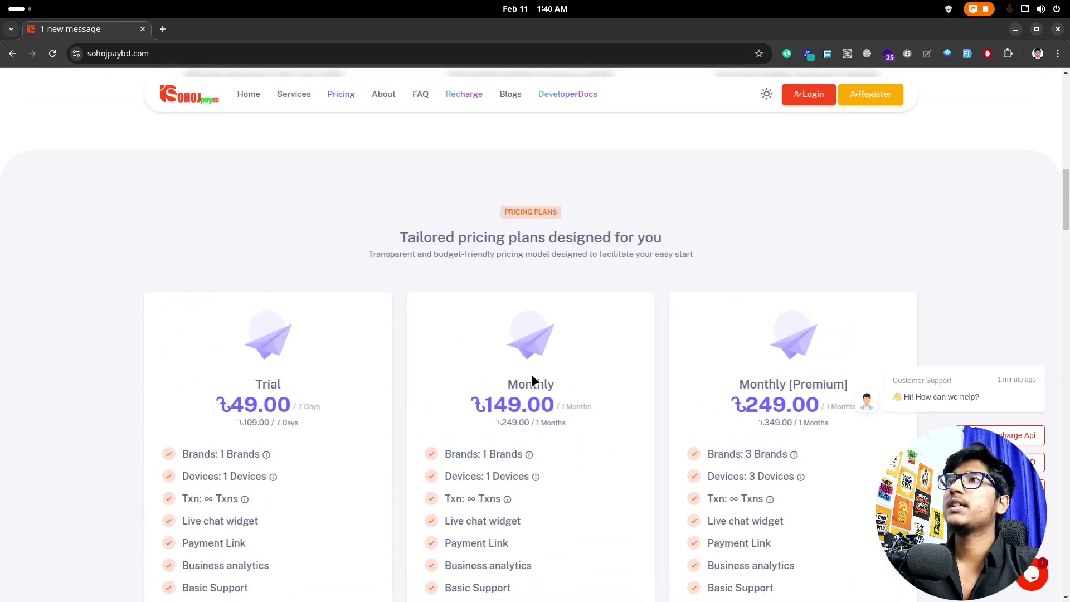
scroll(296, 373, "down", 2)
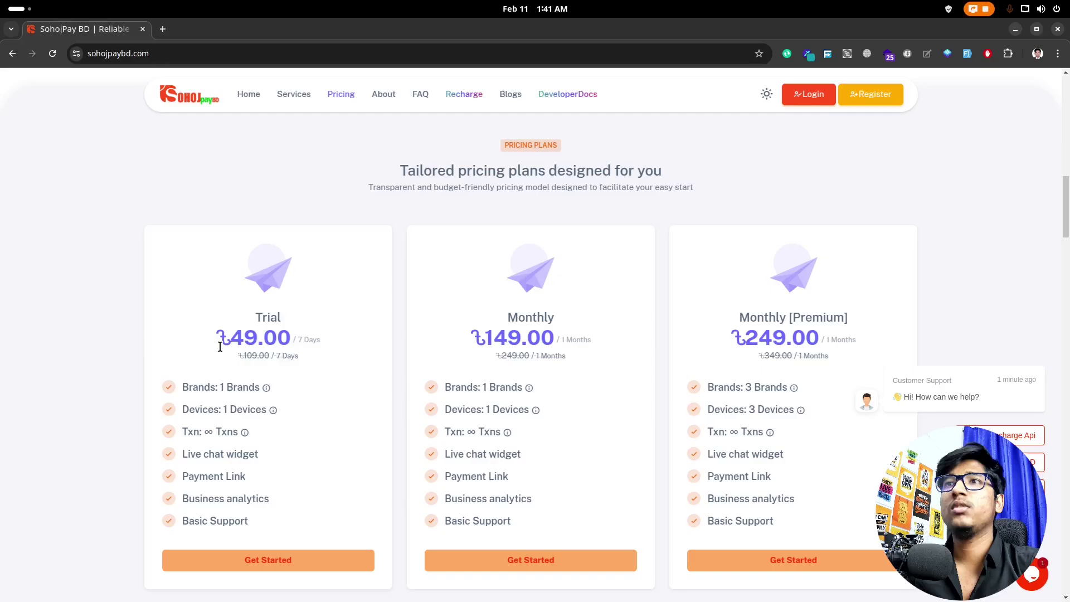
left_click_drag(220, 347, 232, 346)
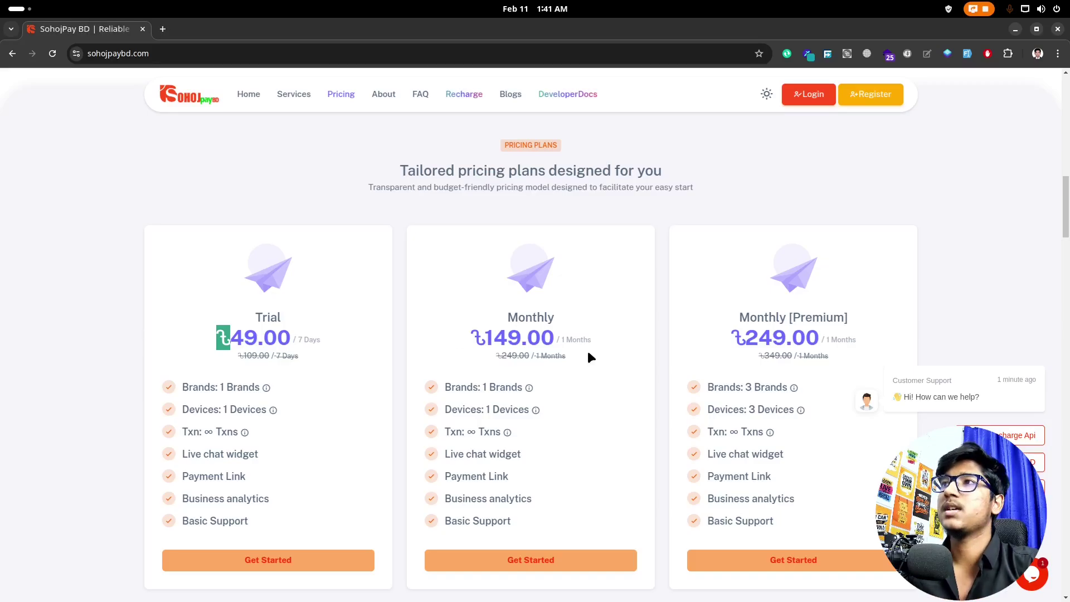
left_click_drag(603, 341, 544, 342)
scroll(734, 406, "down", 5)
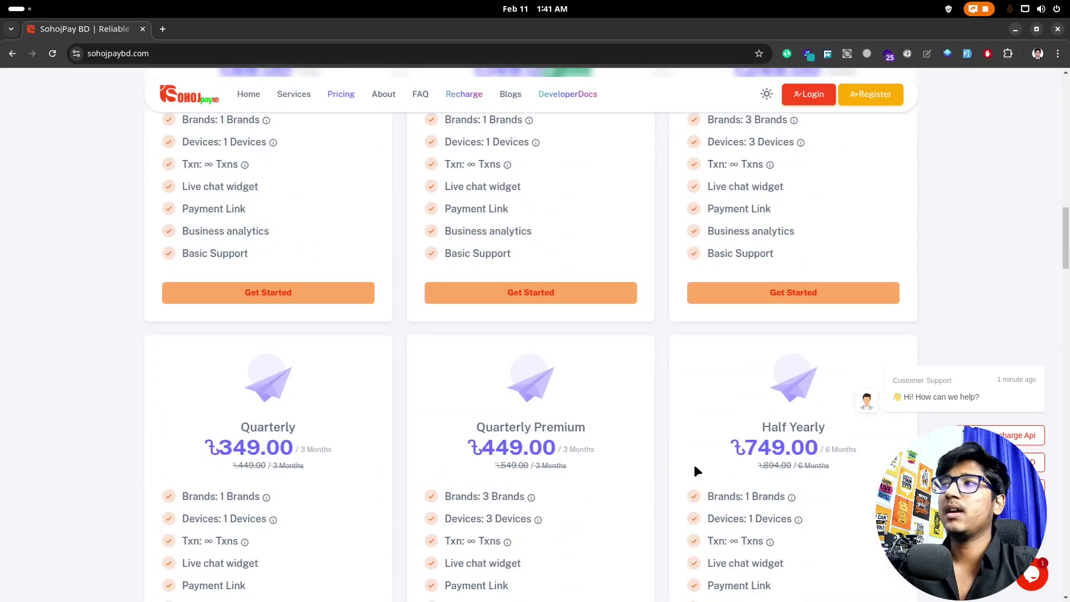
scroll(731, 457, "up", 5)
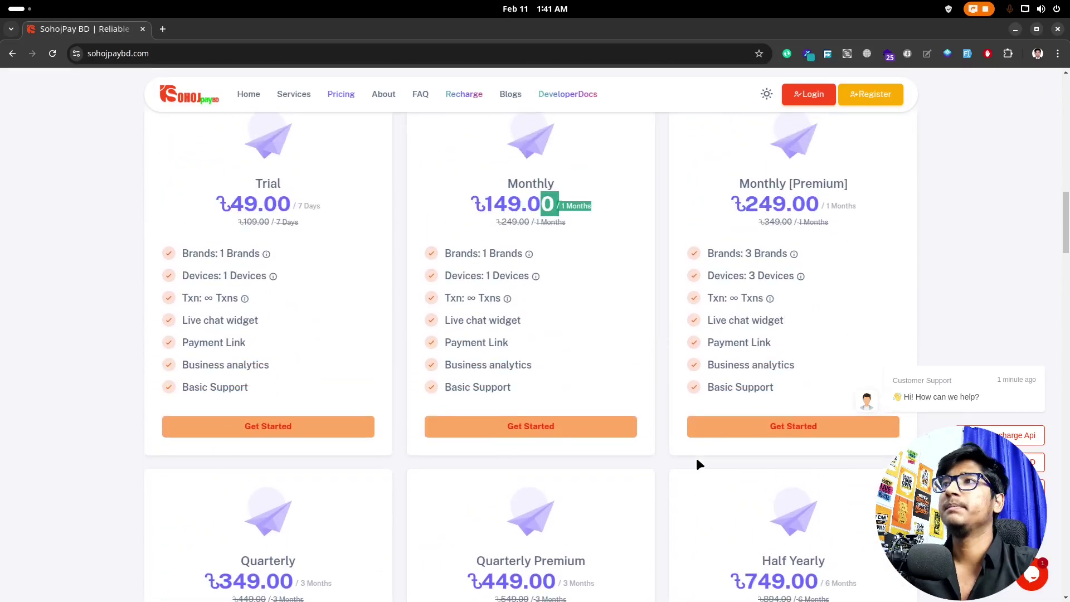
left_click(964, 354)
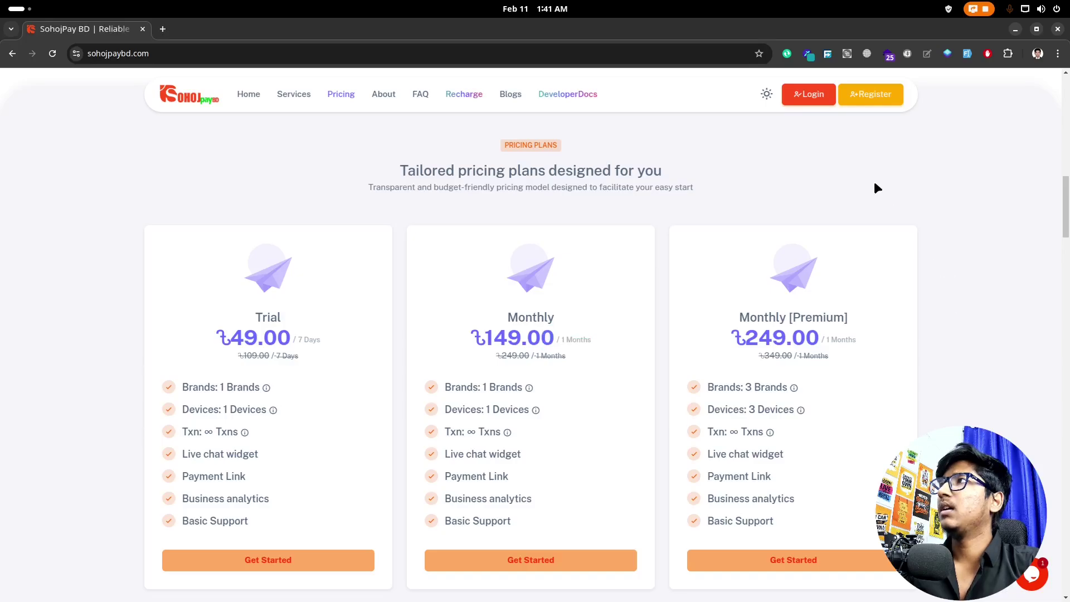
Step: Sign in via Connect with Google, highlight the ৳2,051.00 balance, and dismiss the dashboard popup
left_click(823, 99)
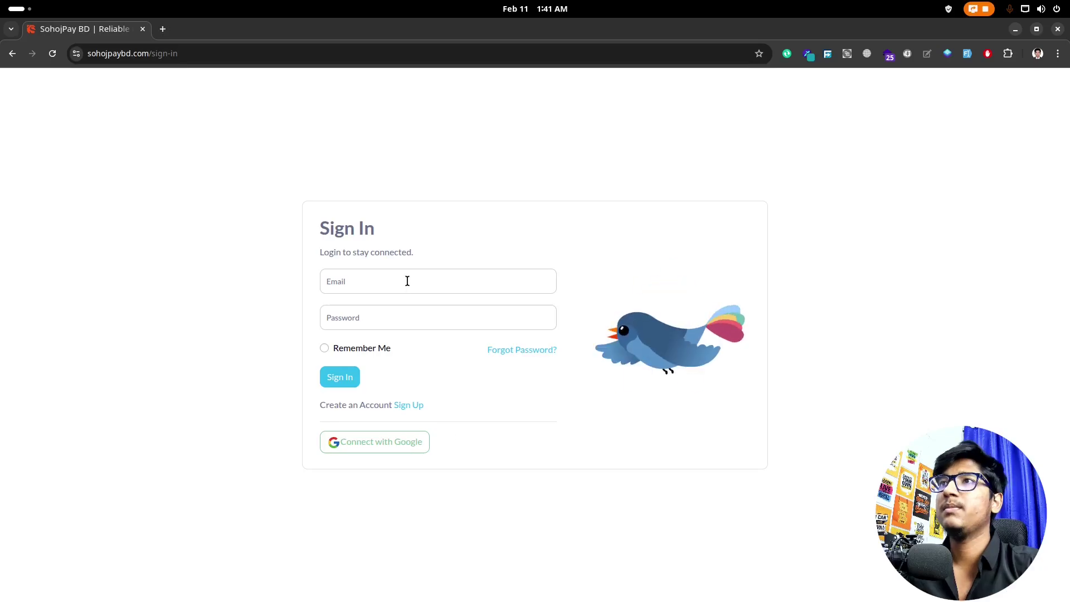
left_click(374, 447)
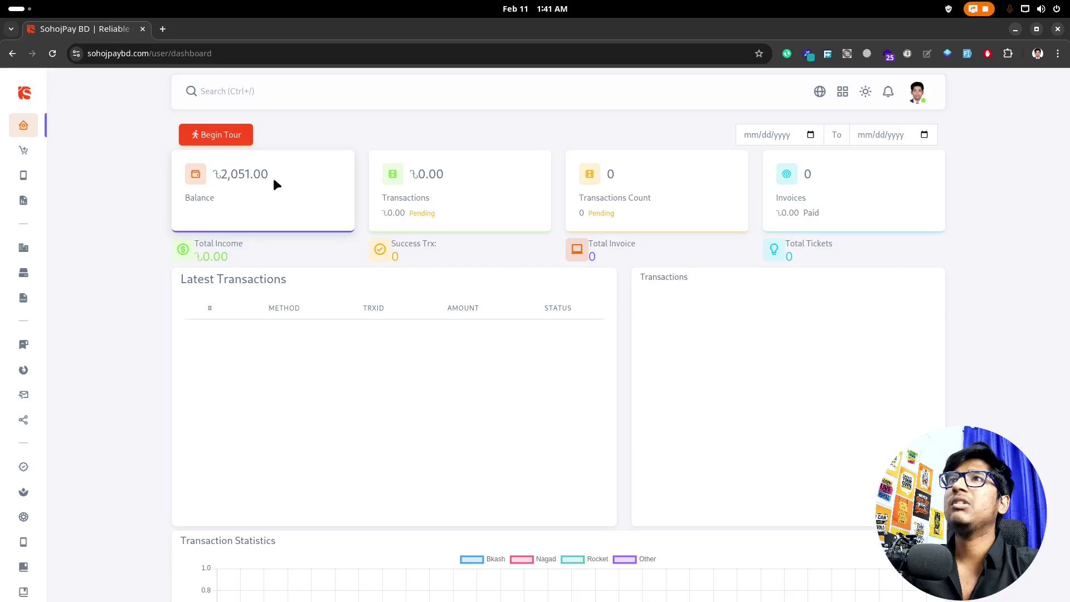
left_click_drag(272, 176, 230, 170)
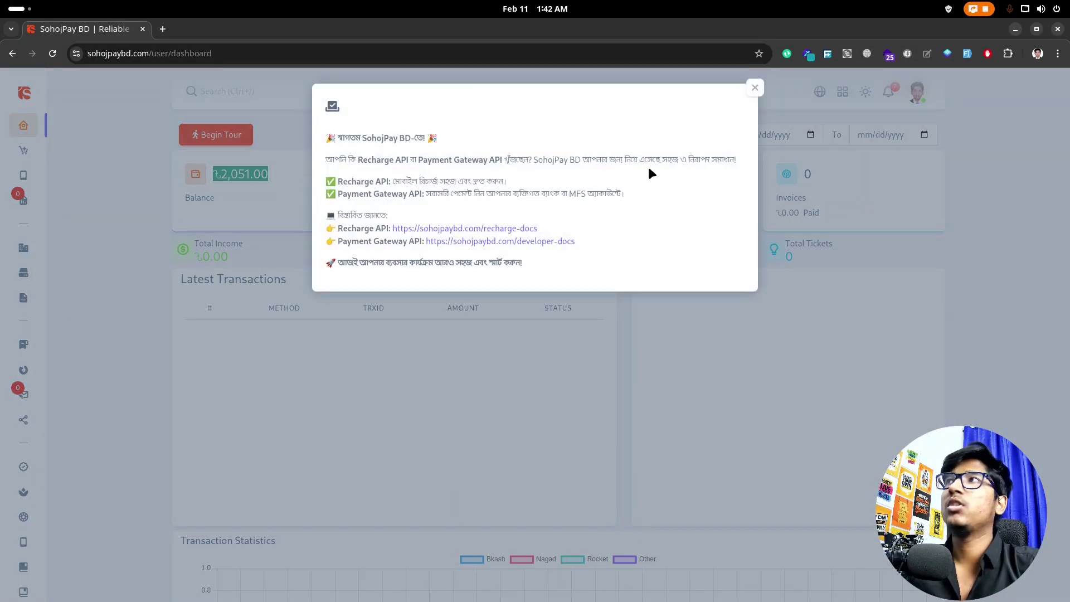
left_click(755, 87)
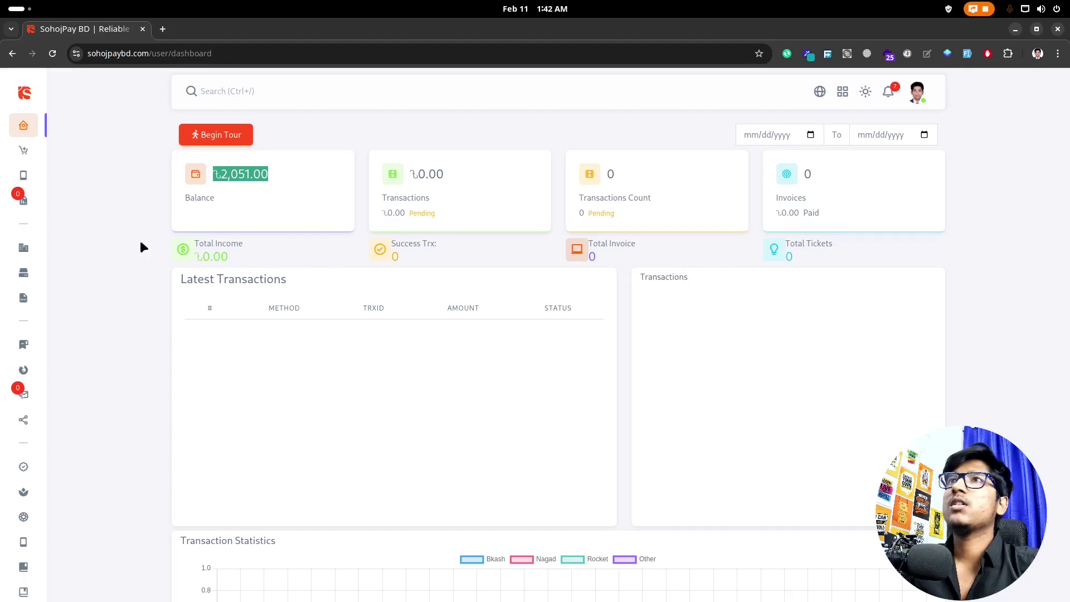
Step: Start a ৳100 Add Balance deposit, accept the no-chargeback agreement, and submit it for payment
mouse_move(43, 149)
left_click(79, 157)
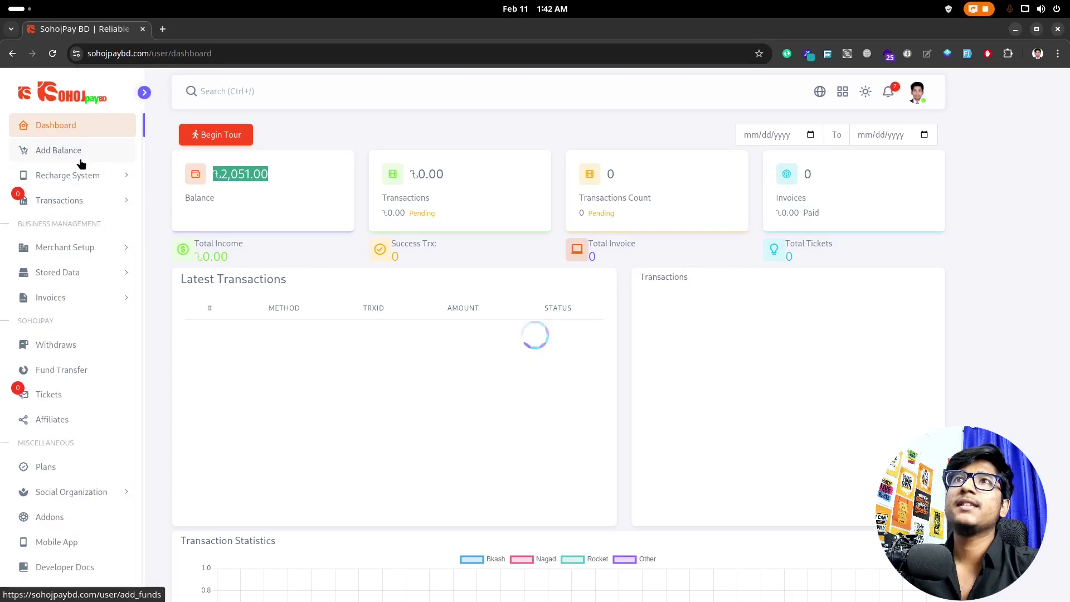
left_click(480, 195)
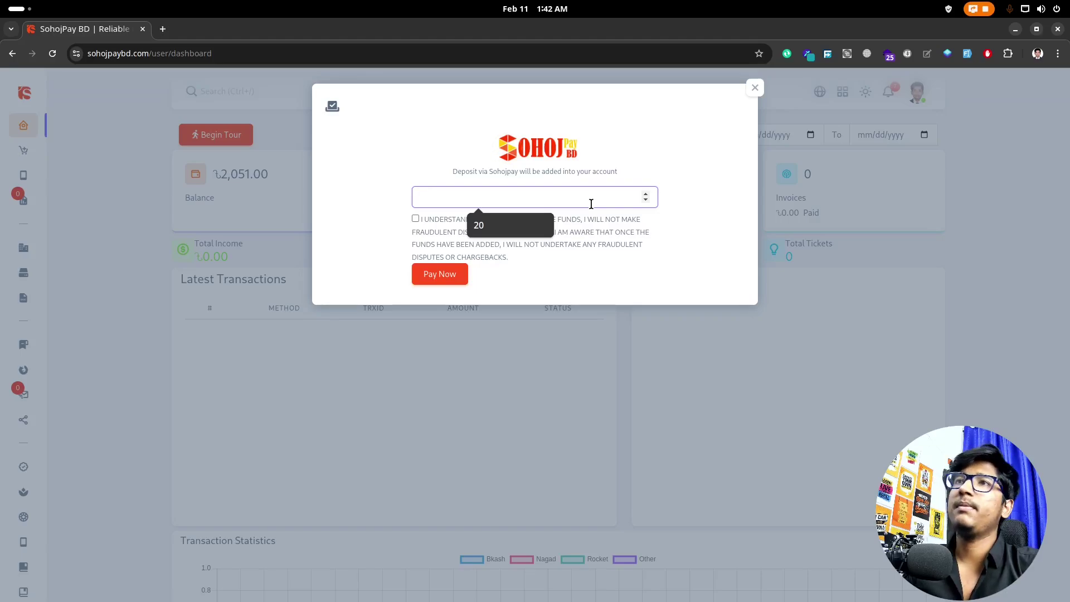
type("100")
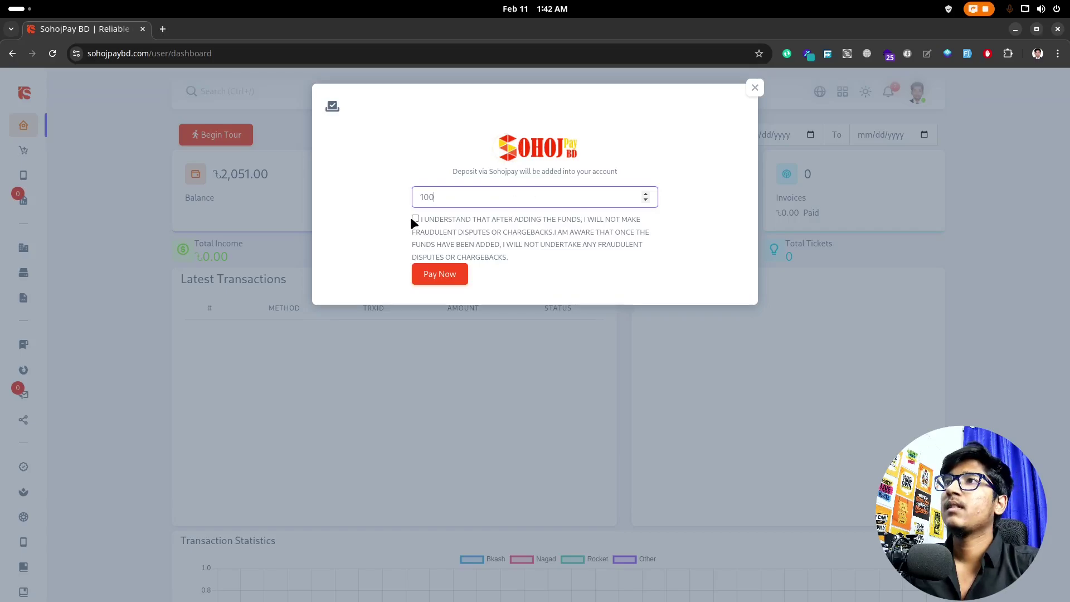
left_click(416, 218)
left_click(441, 277)
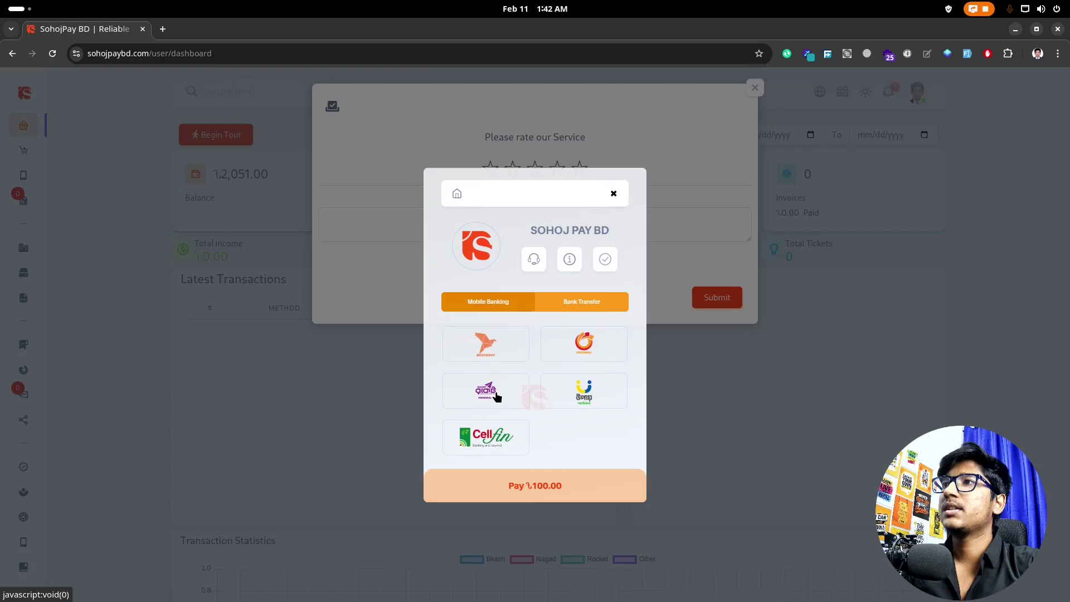
Step: Compare the Bank Transfer and Mobile Banking options, then cancel the payment and confirm
left_click(586, 305)
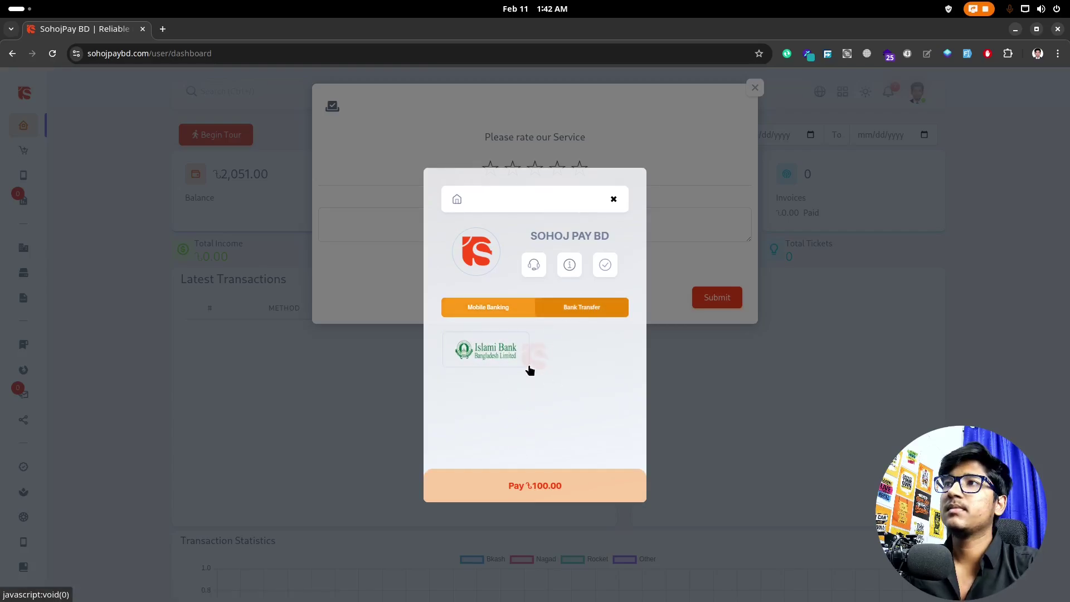
left_click(493, 310)
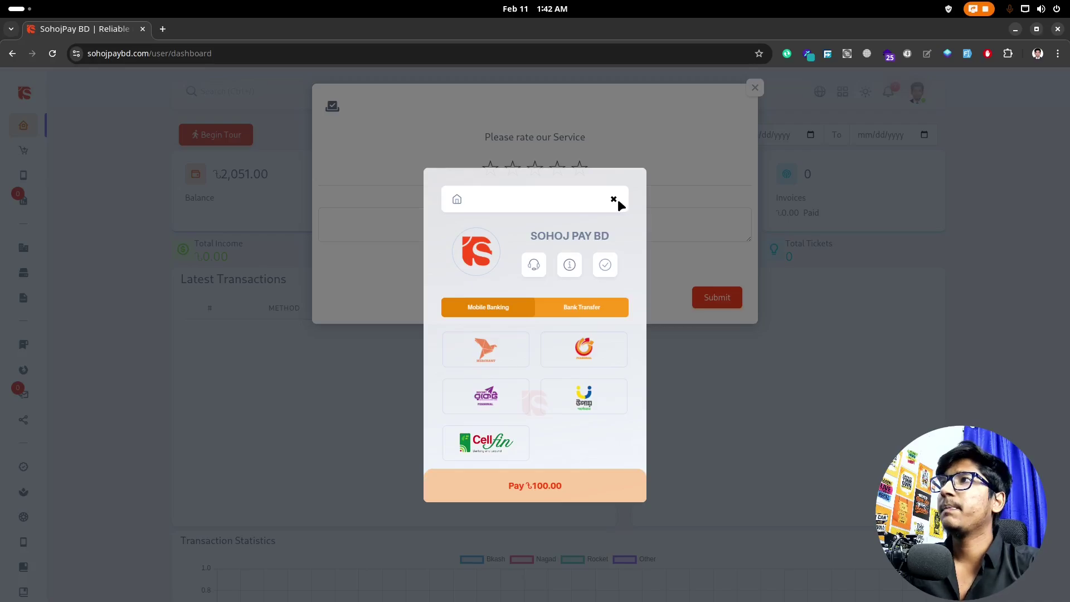
left_click(618, 199)
left_click(624, 148)
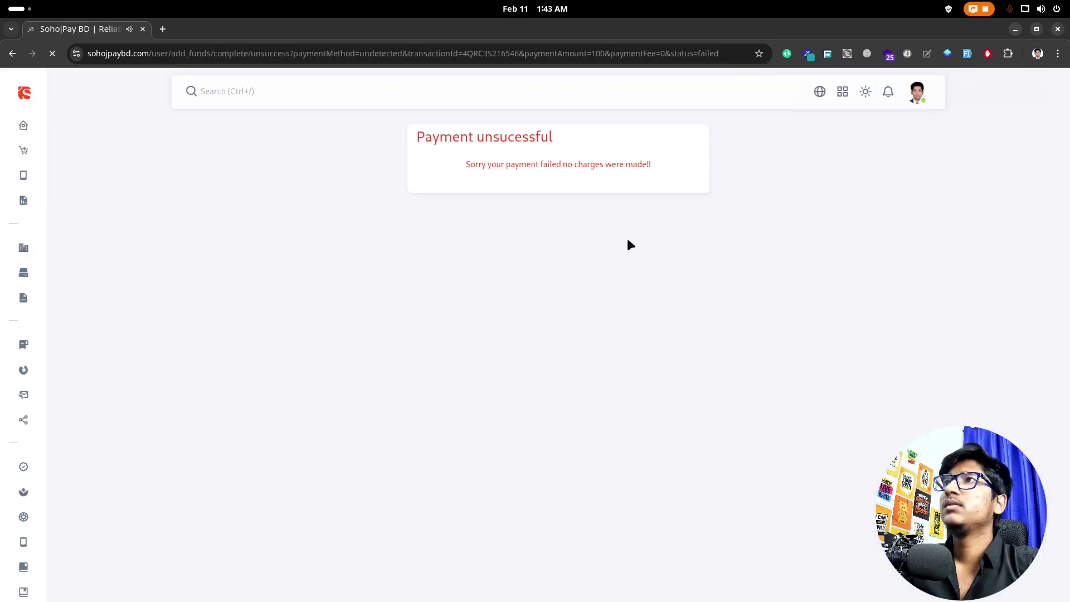
Step: Return to the SohojPay BD dashboard and open a new blank browser tab
left_click(43, 124)
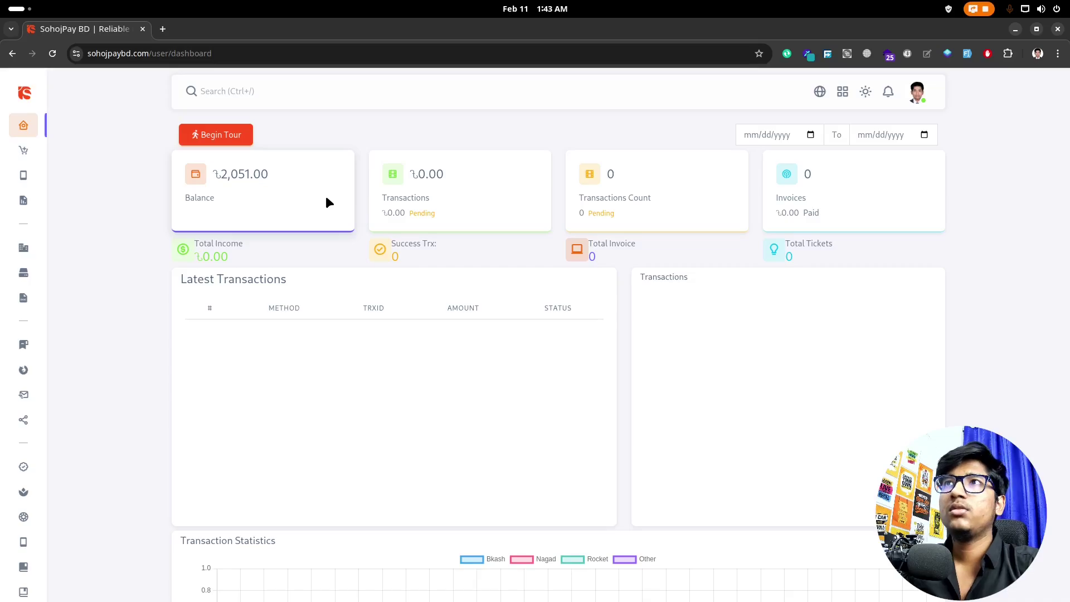
mouse_move(2, 260)
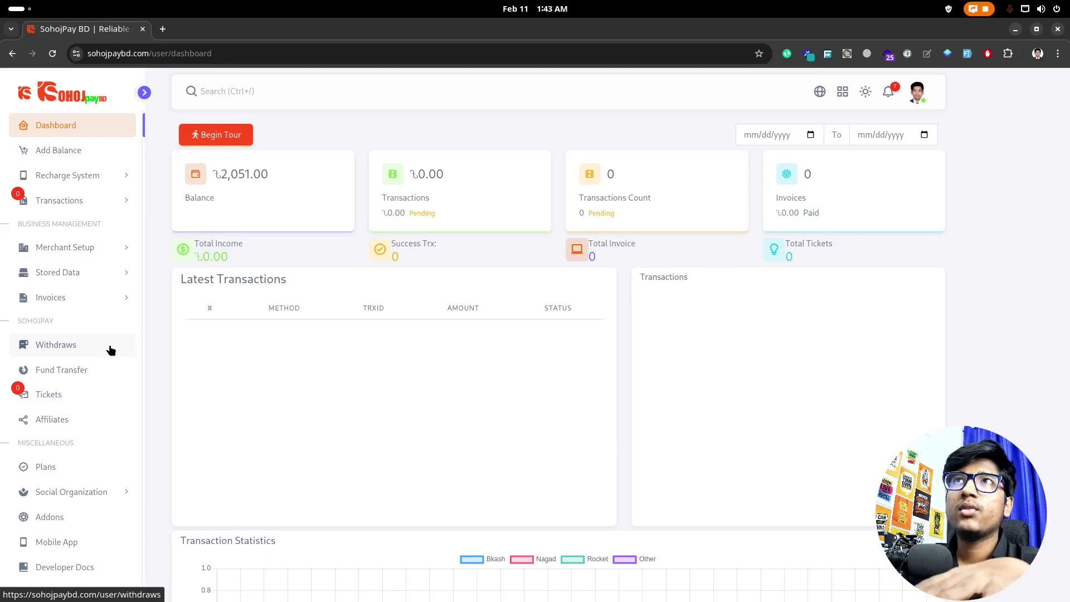
left_click(162, 29)
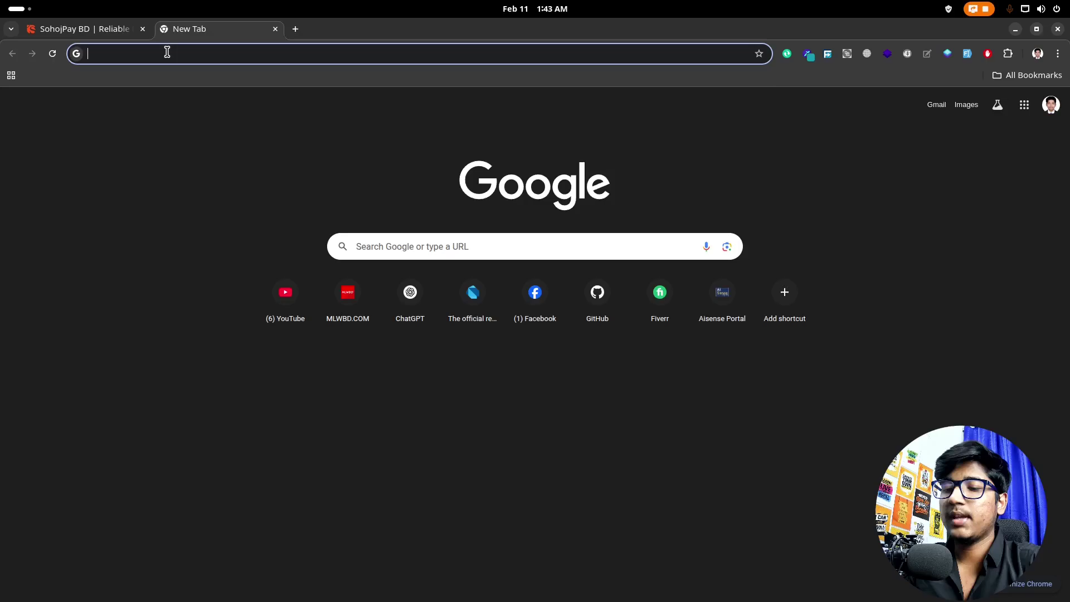
Step: Load the Elitemenz shop site and scroll through This Week's Highlights products
type("eli")
left_click(189, 98)
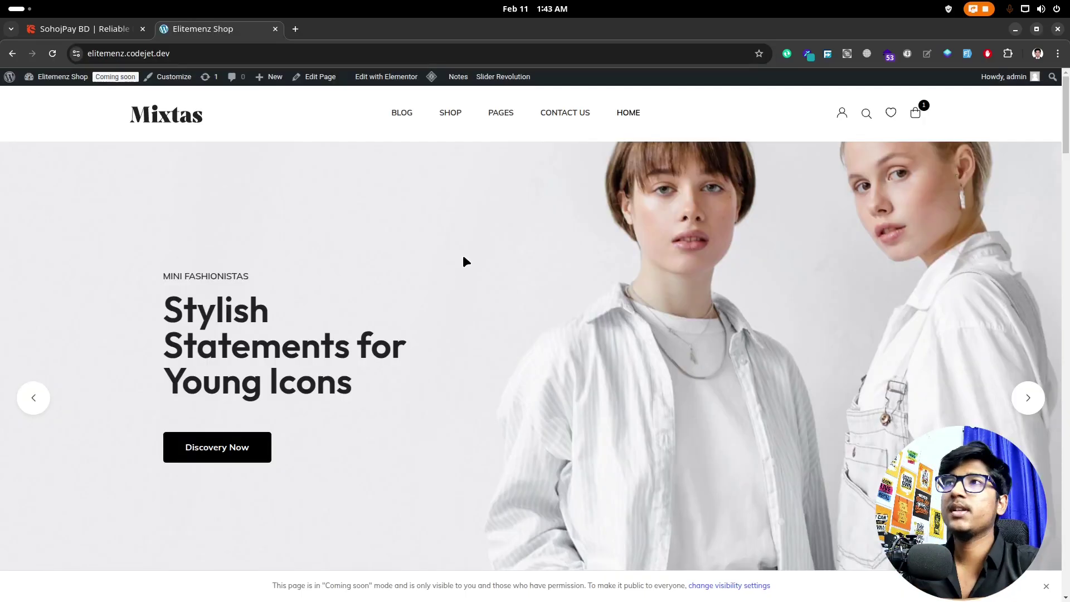
scroll(390, 334, "down", 2)
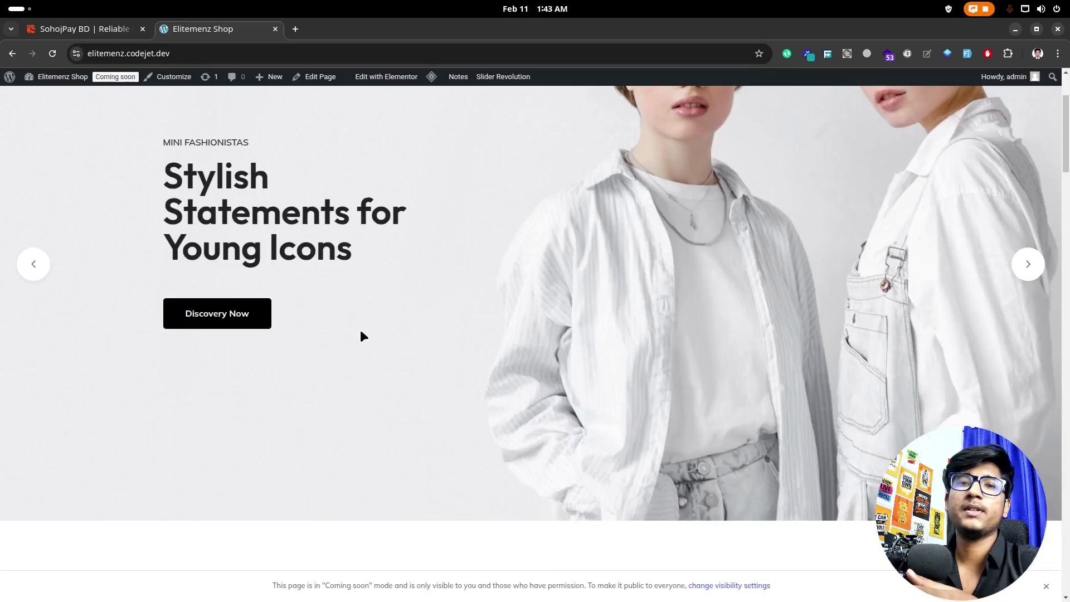
scroll(368, 334, "down", 5)
scroll(373, 333, "down", 3)
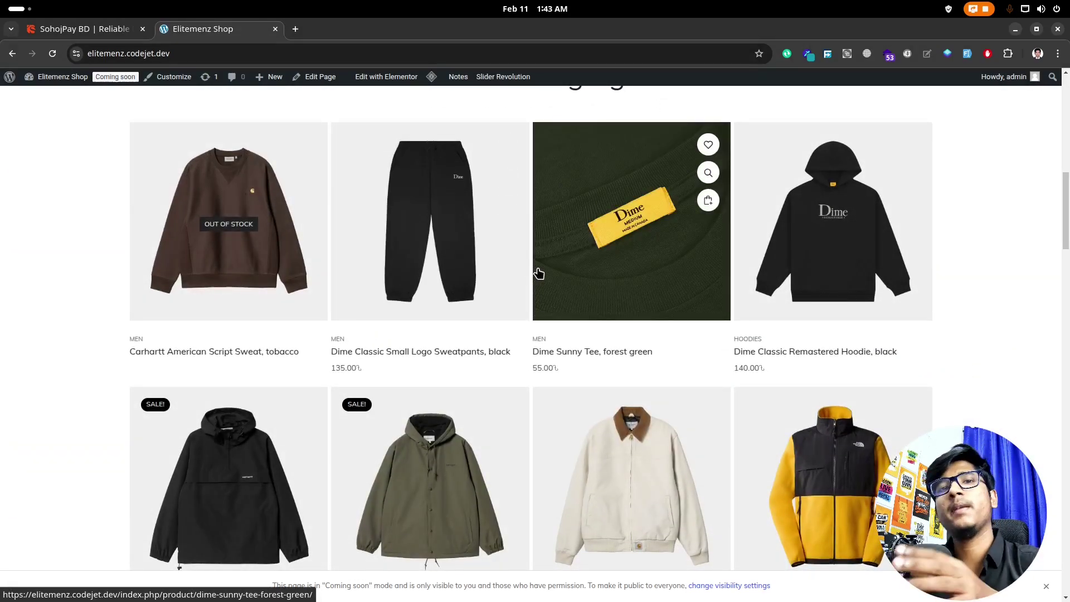
scroll(309, 377, "up", 3)
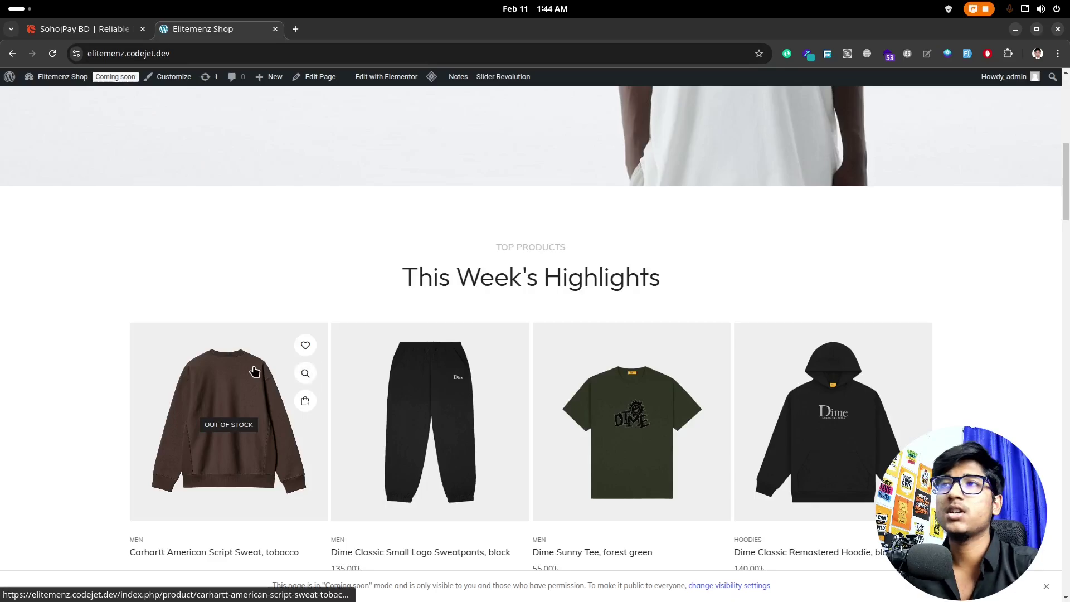
scroll(255, 372, "up", 8)
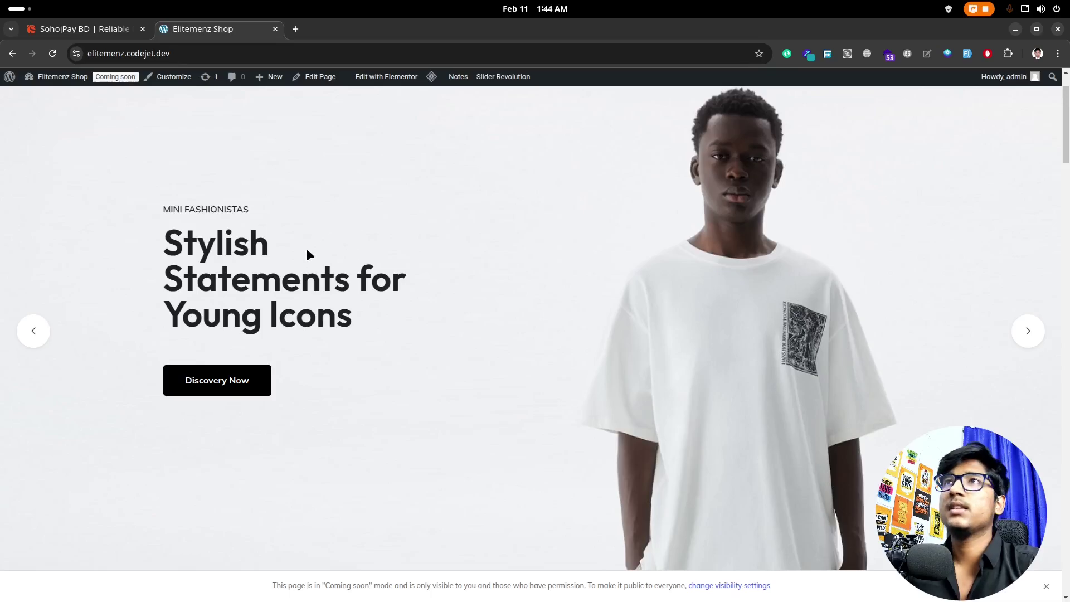
Step: Recheck the shop page briefly, then switch back to the SohojPay BD dashboard tab
left_click(88, 29)
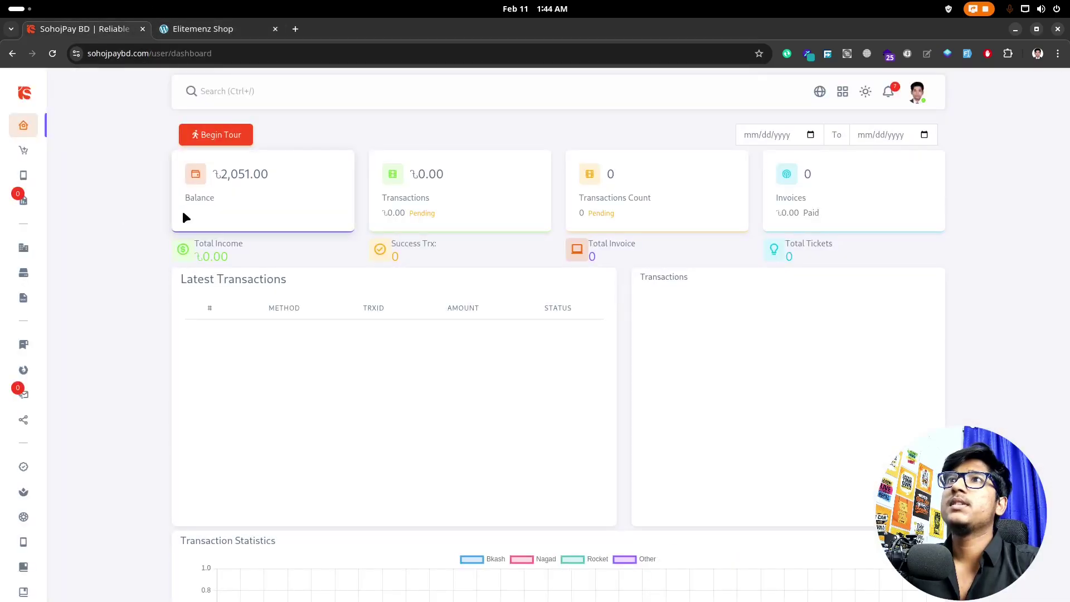
left_click(189, 29)
scroll(416, 324, "down", 4)
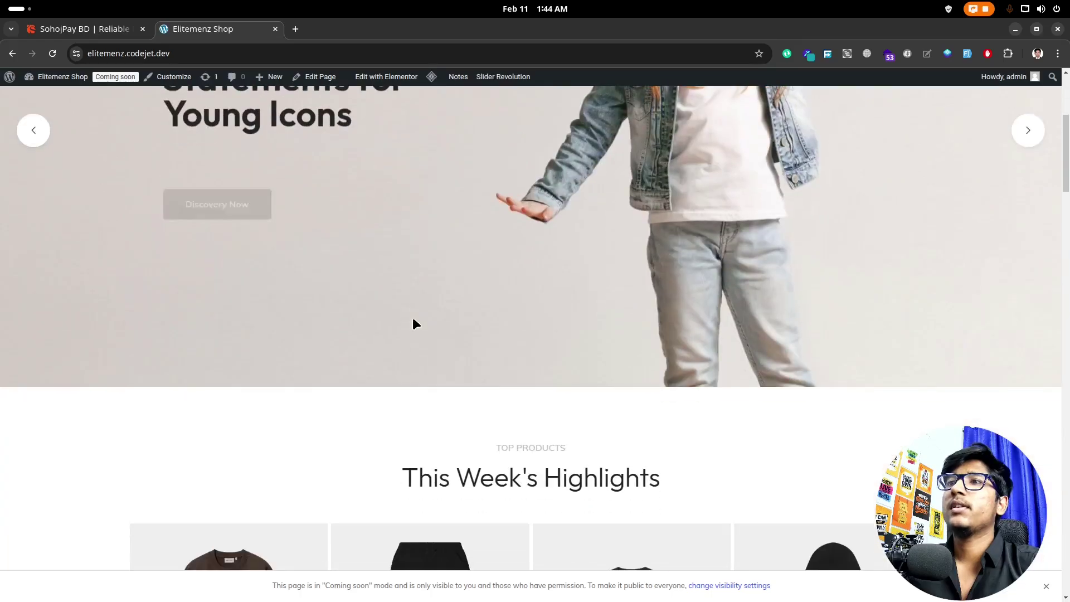
scroll(416, 324, "down", 8)
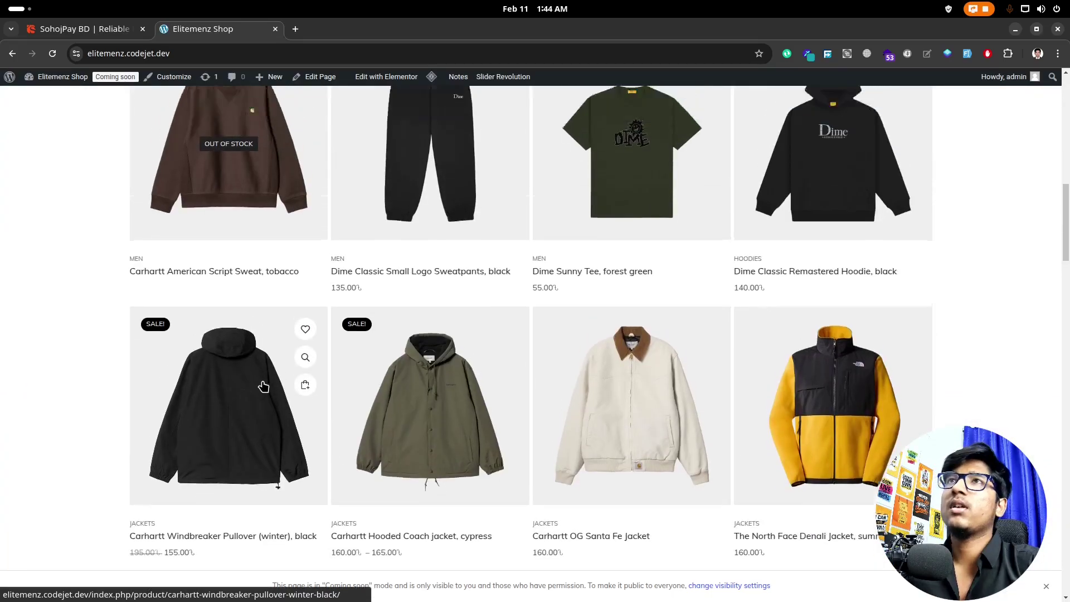
scroll(264, 384, "up", 5)
left_click(114, 31)
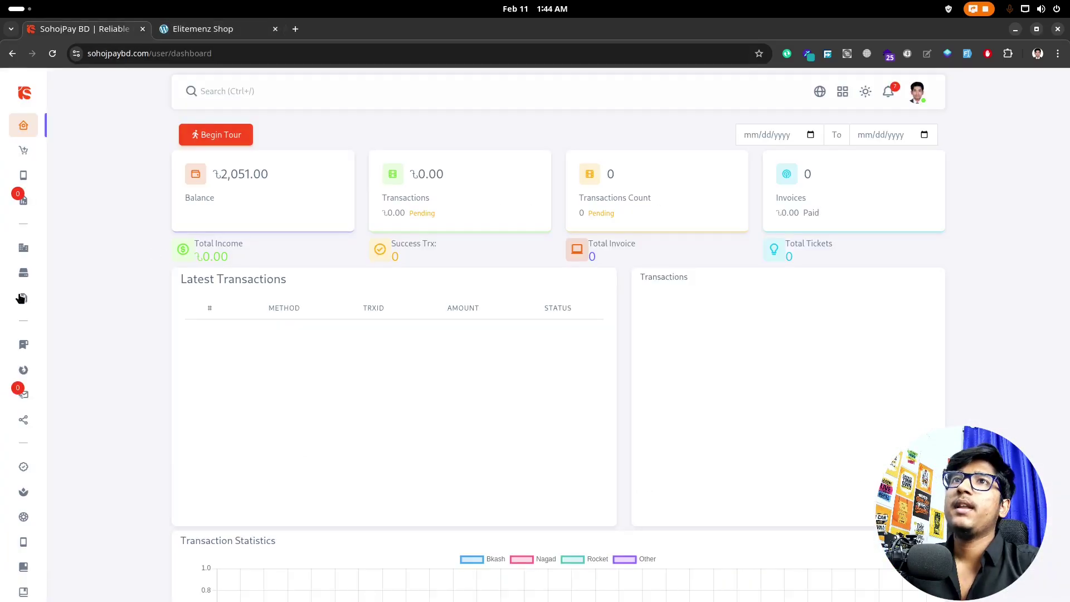
Step: Go to the Plans page and highlight the Monthly plan's ৳149 price
mouse_move(21, 299)
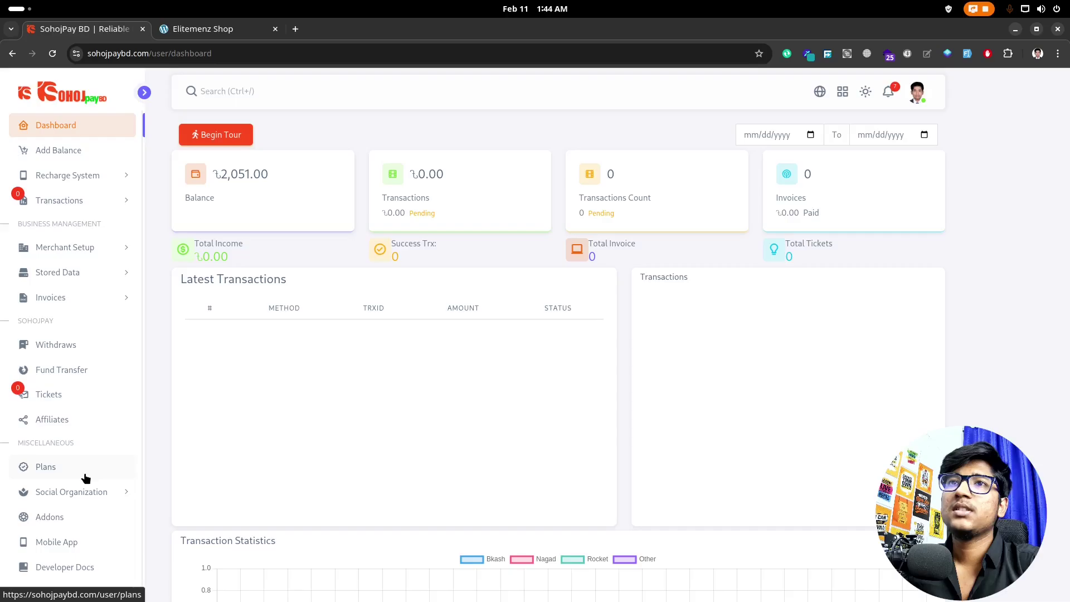
left_click(69, 470)
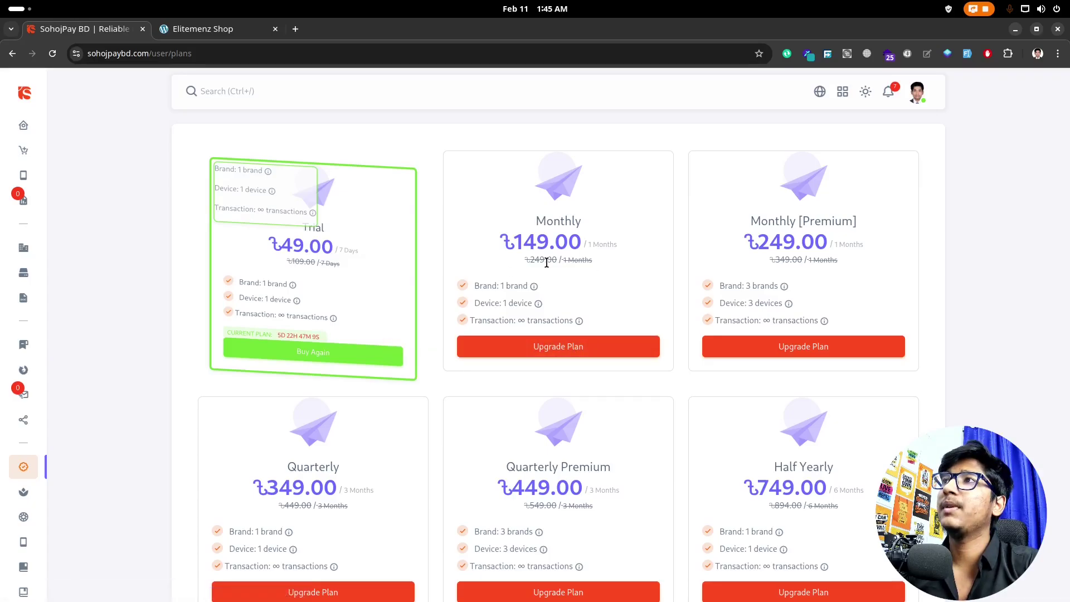
left_click_drag(547, 241, 506, 244)
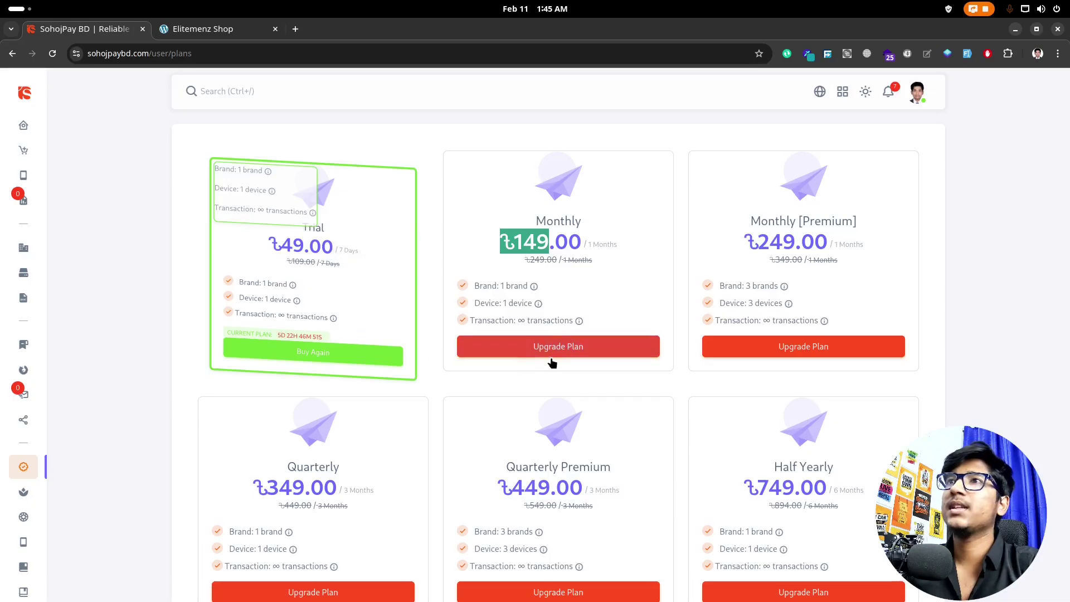
Step: Buy the ৳149 Monthly plan upgrade, check the Elitemenz storefront, then return to Plans
left_click(569, 358)
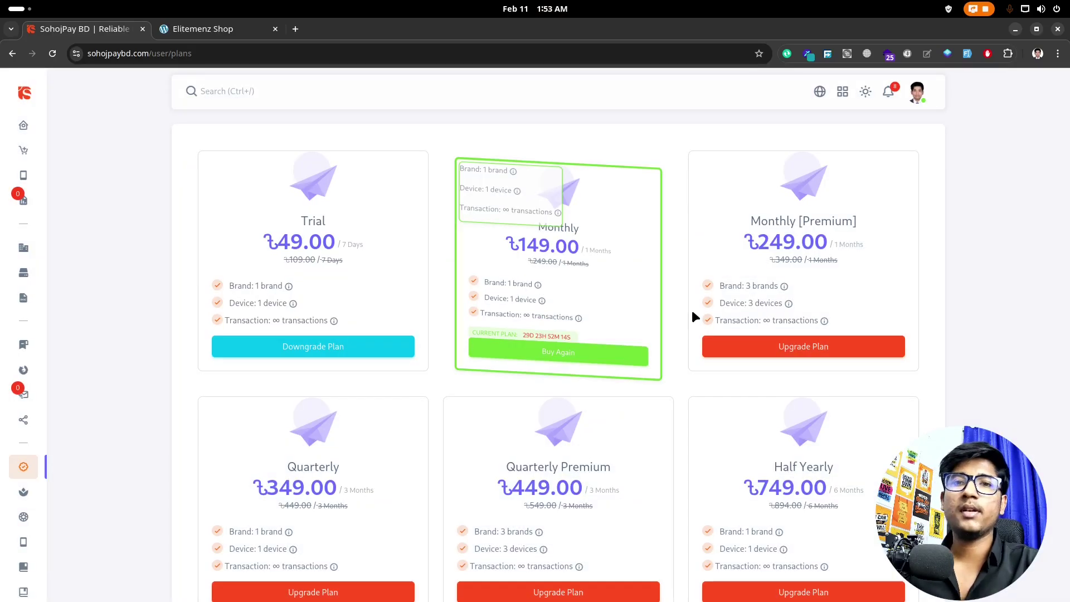
mouse_move(4, 360)
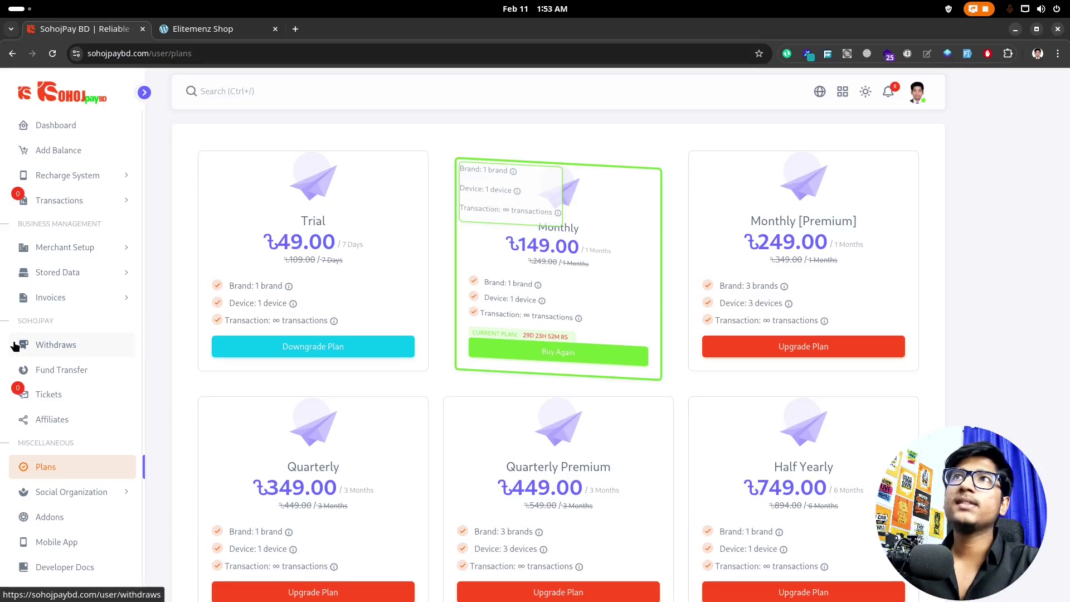
left_click(209, 30)
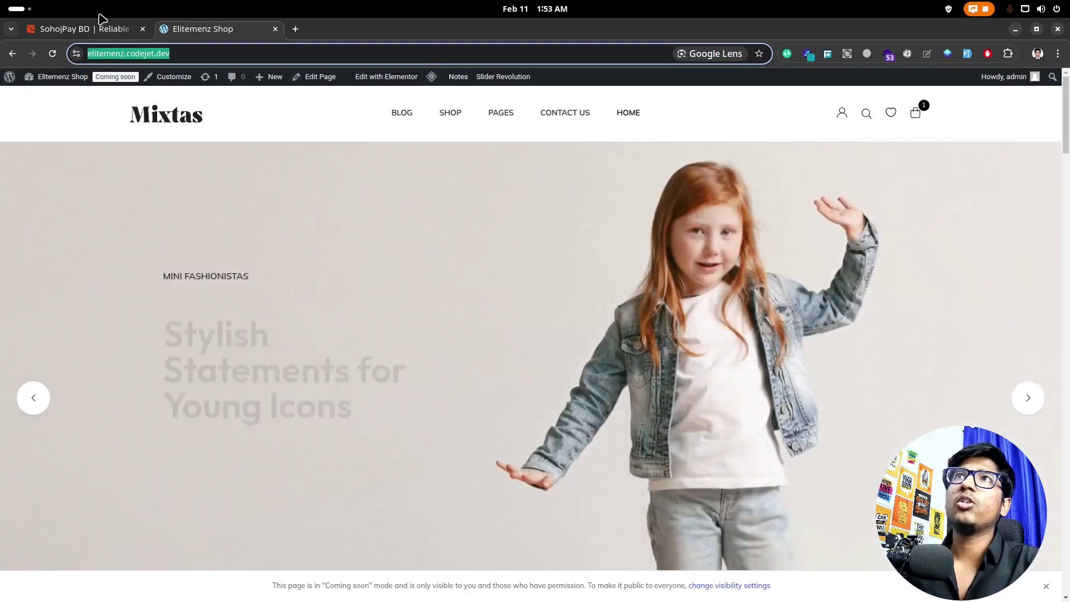
left_click(99, 29)
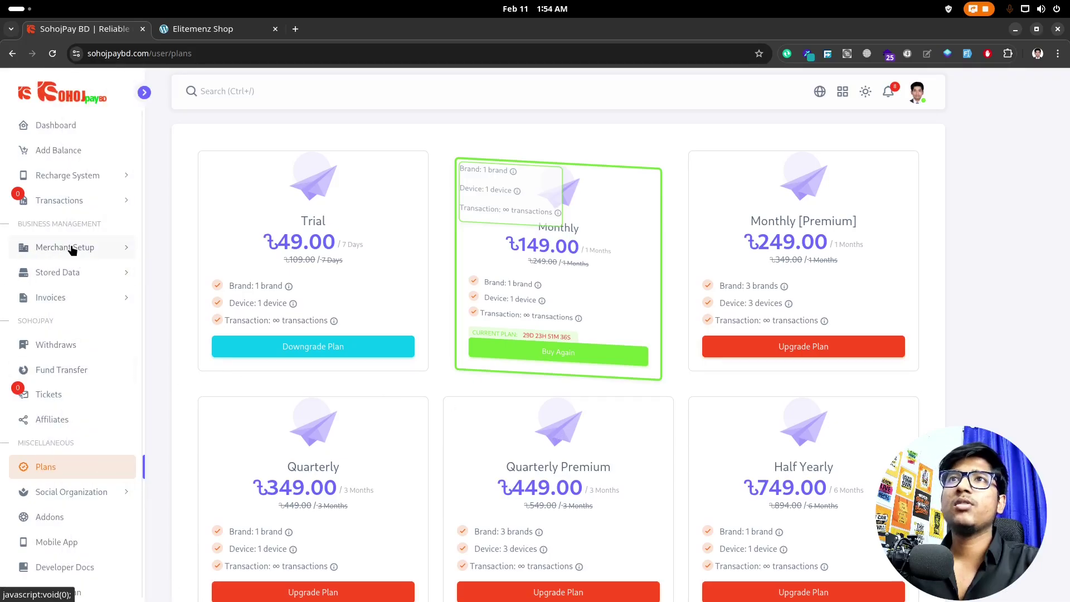
Step: Expand Merchant Setup in the sidebar and go to Brands
left_click(71, 248)
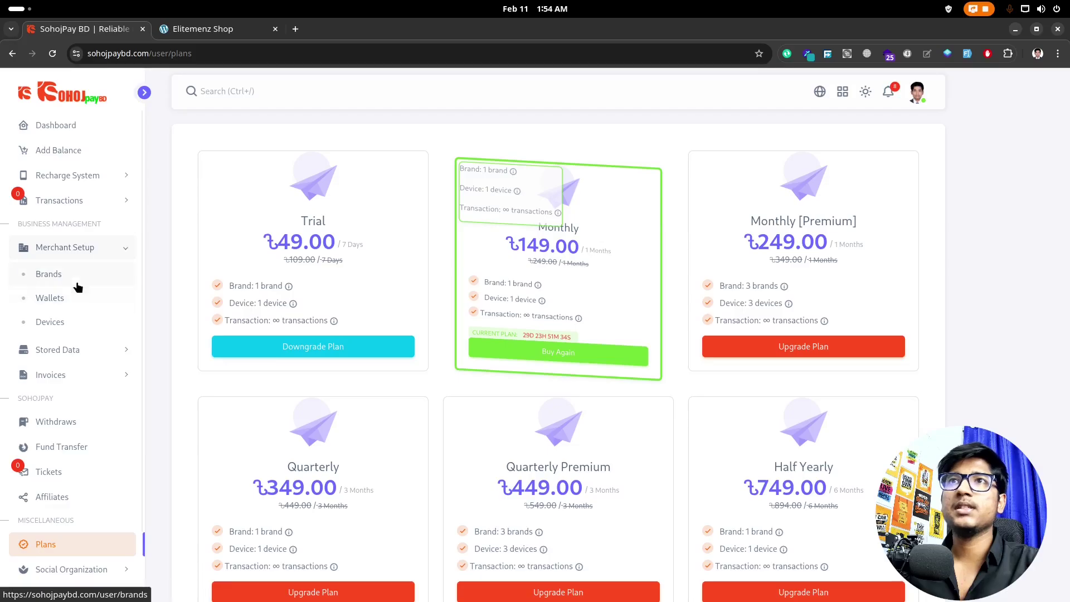
left_click(94, 275)
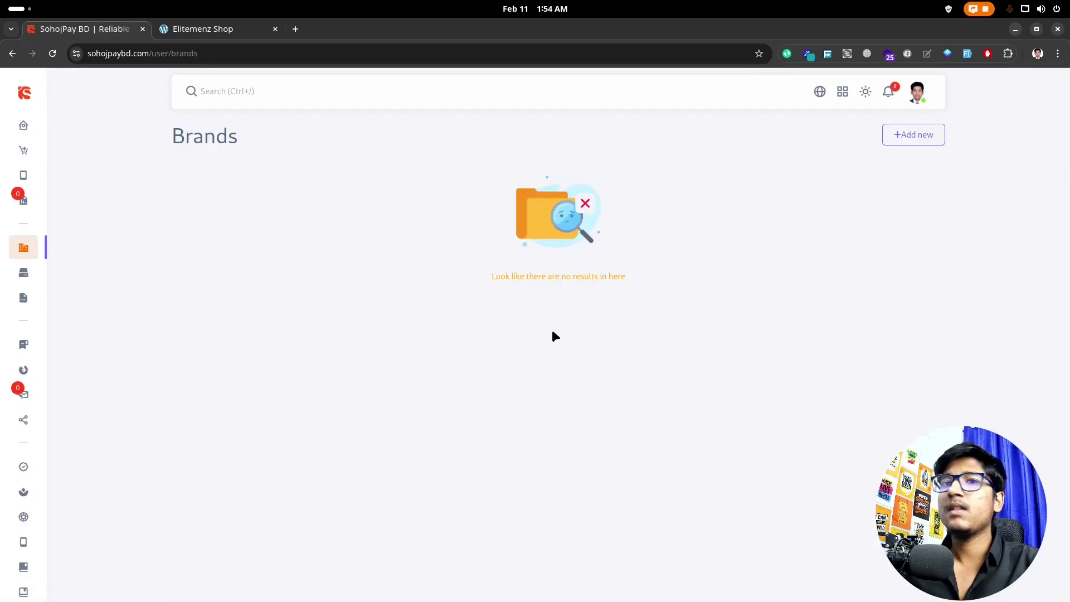
Step: Add a new brand named Elitemenz and fill in its mobile number
left_click(912, 141)
left_click(906, 134)
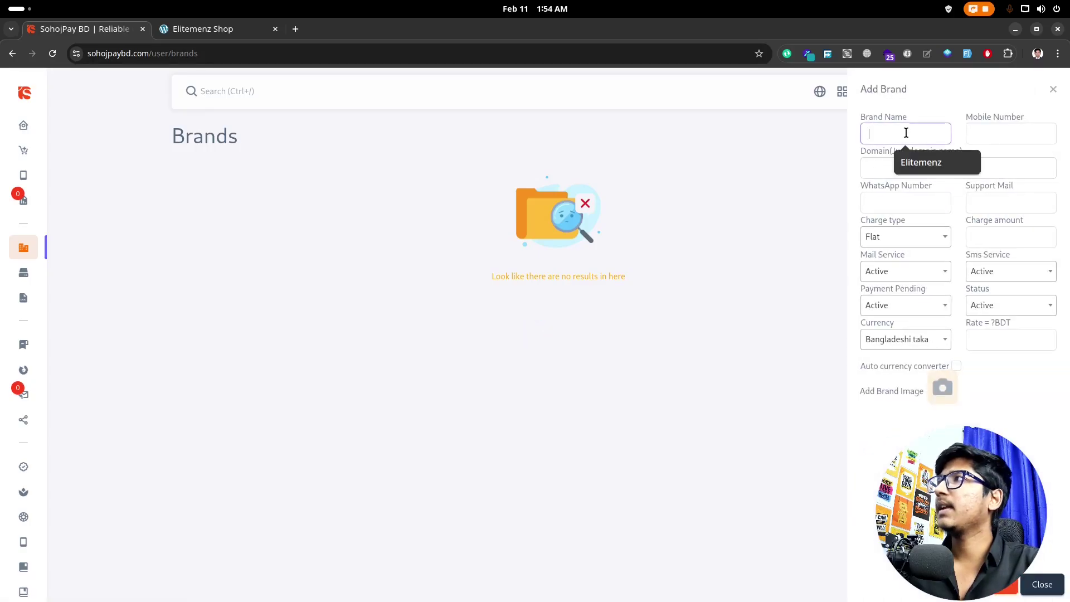
left_click(927, 162)
left_click(1008, 134)
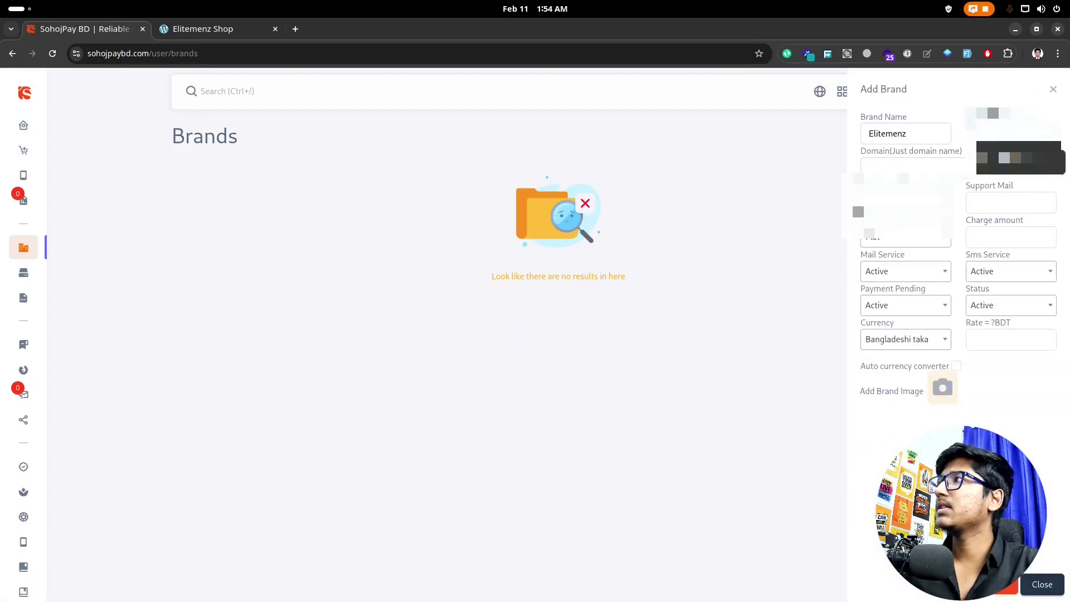
left_click(1004, 160)
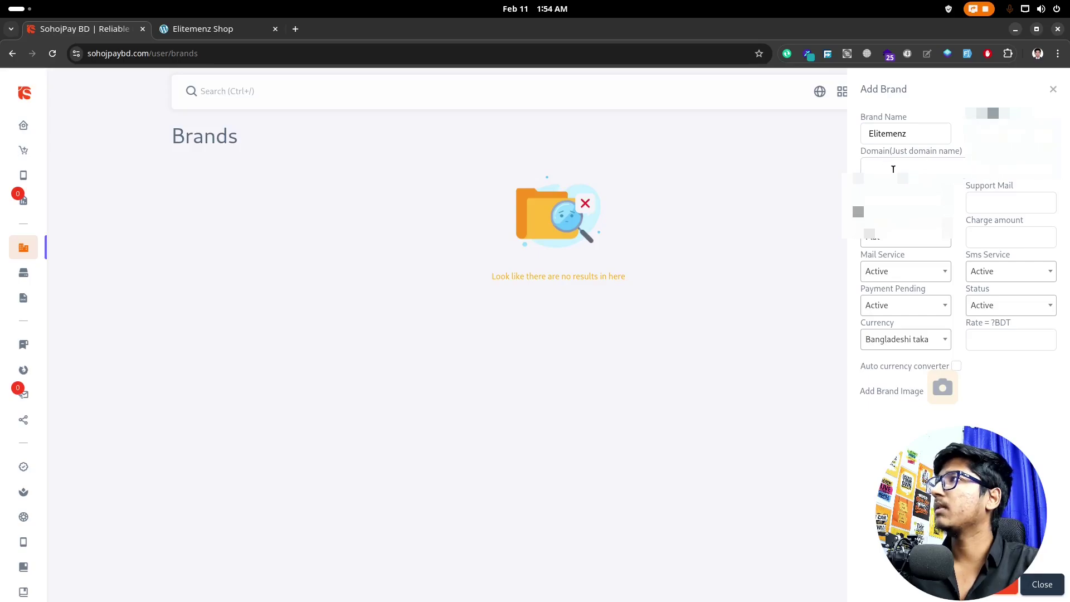
Step: Set the domain to elitemenz.codejet.dev and fill in the WhatsApp number and support e-mail
left_click(892, 167)
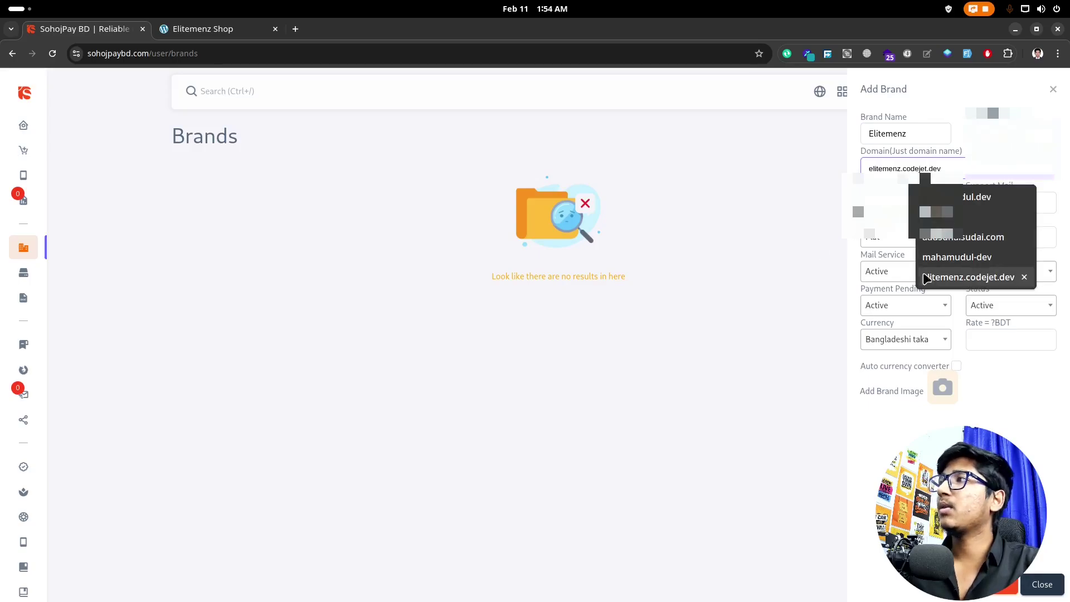
left_click(937, 286)
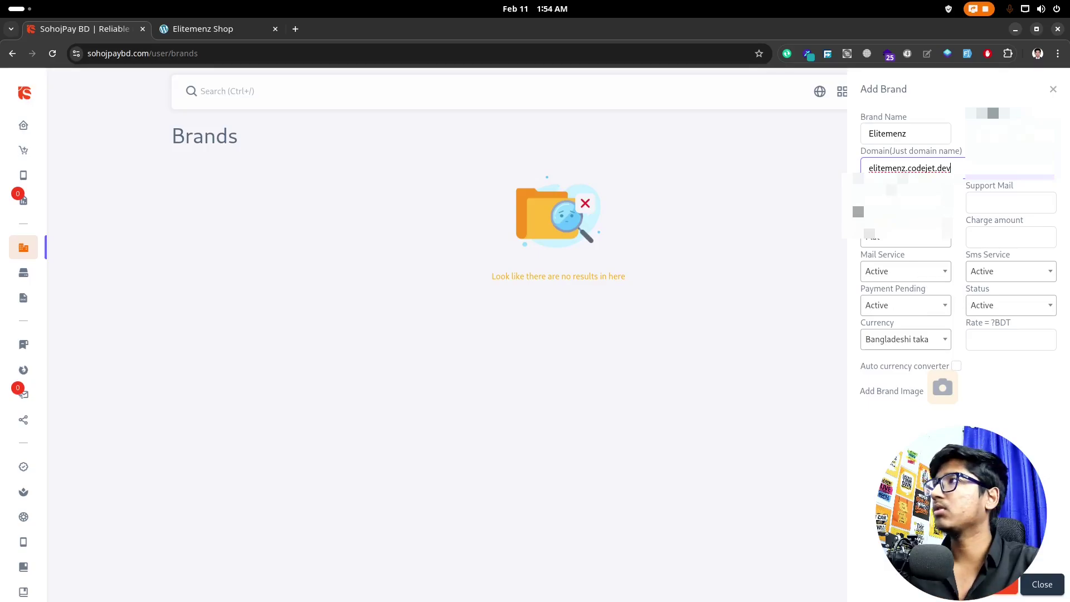
left_click(903, 201)
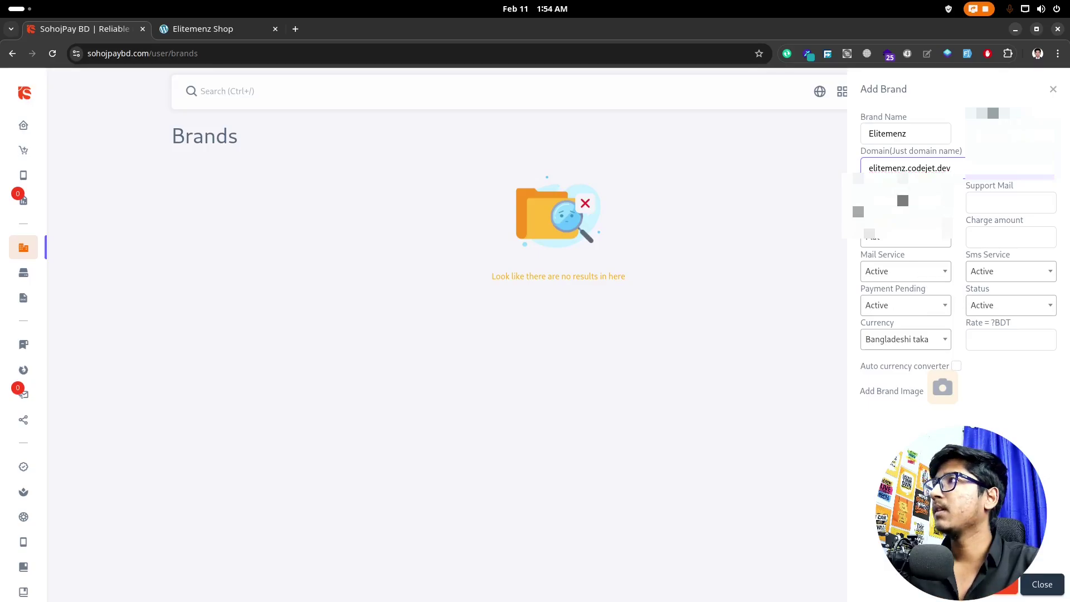
left_click(999, 207)
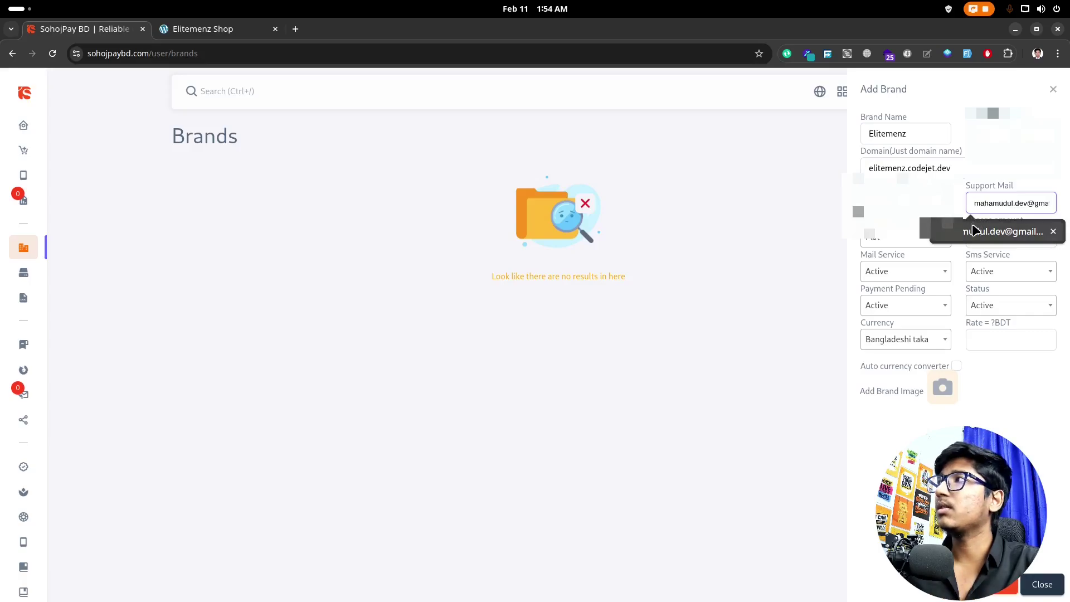
left_click(1010, 231)
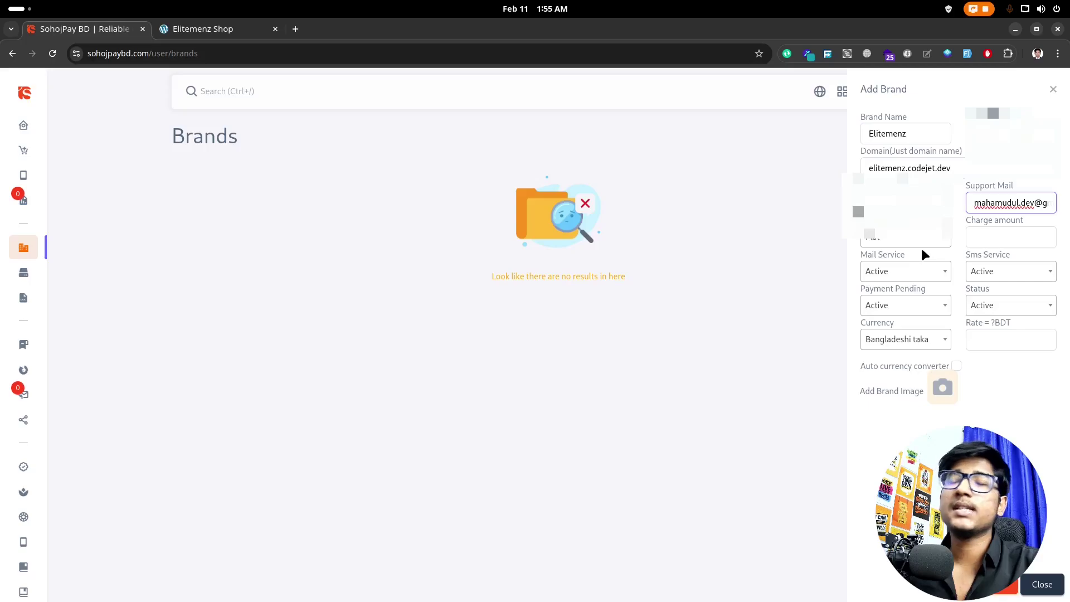
left_click(887, 241)
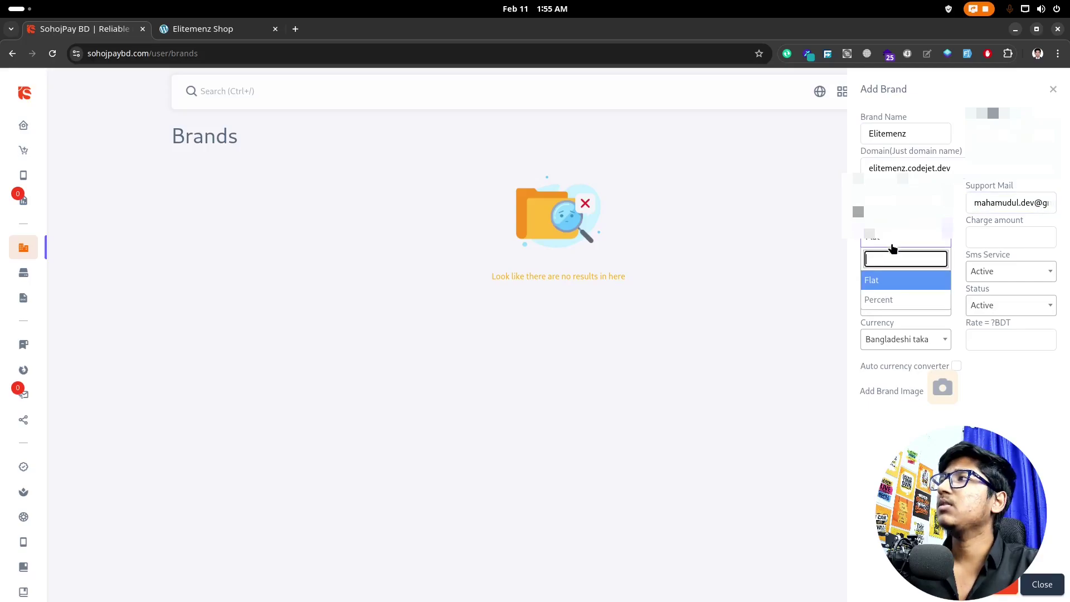
left_click(889, 301)
left_click(1002, 239)
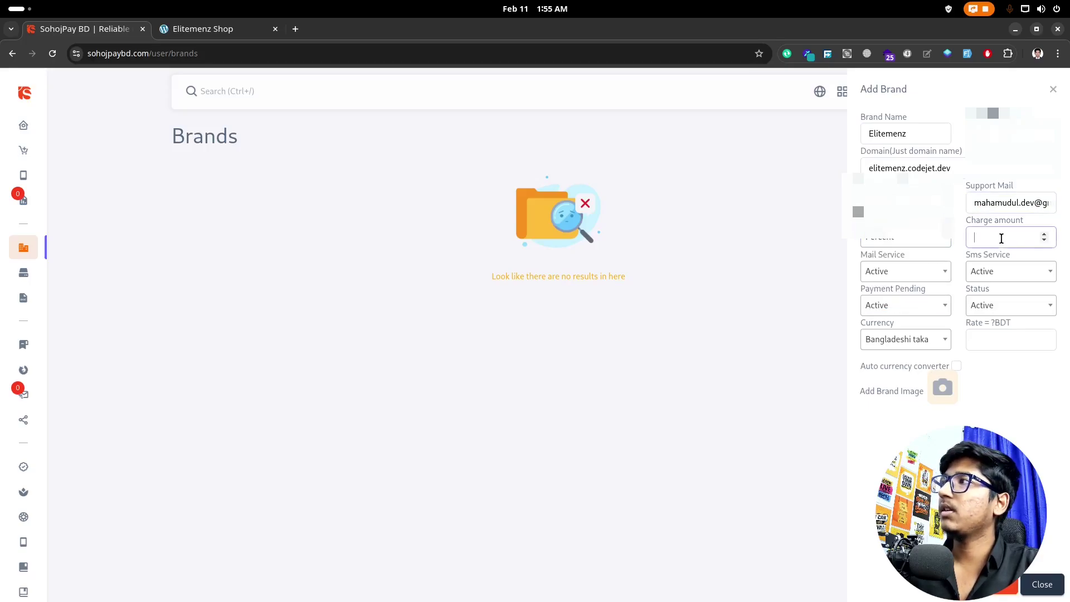
type("2")
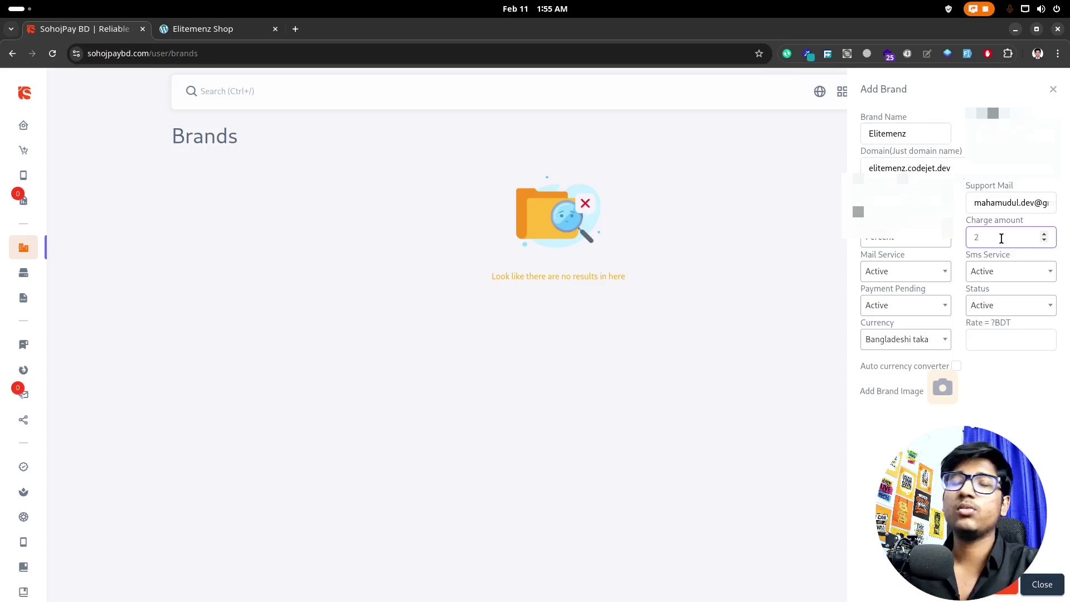
left_click(918, 241)
left_click(877, 282)
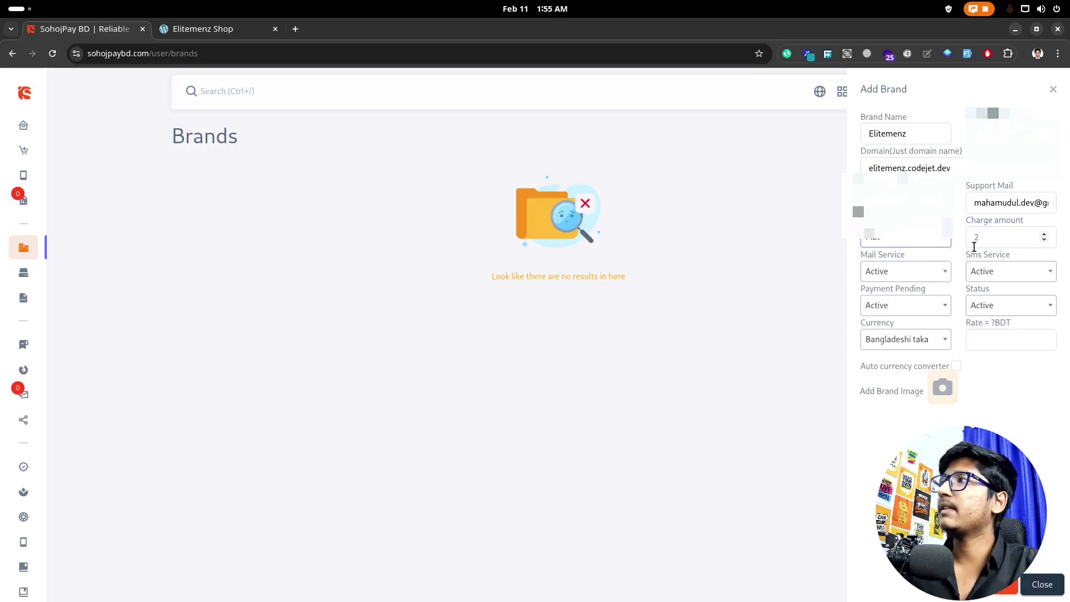
left_click(995, 239)
key("BackSpace")
type("10")
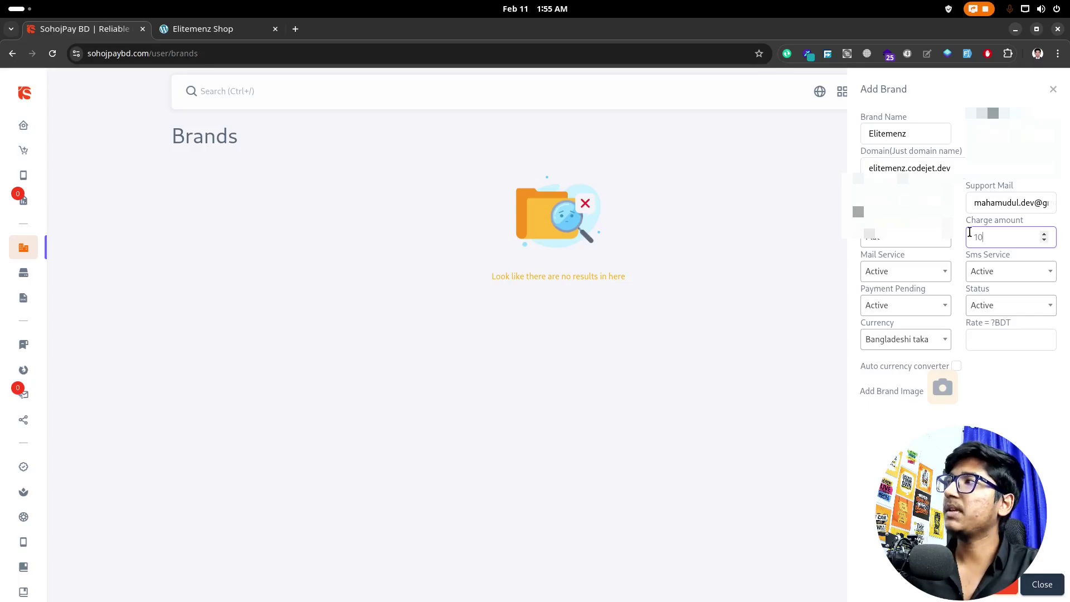
left_click(903, 237)
left_click(892, 301)
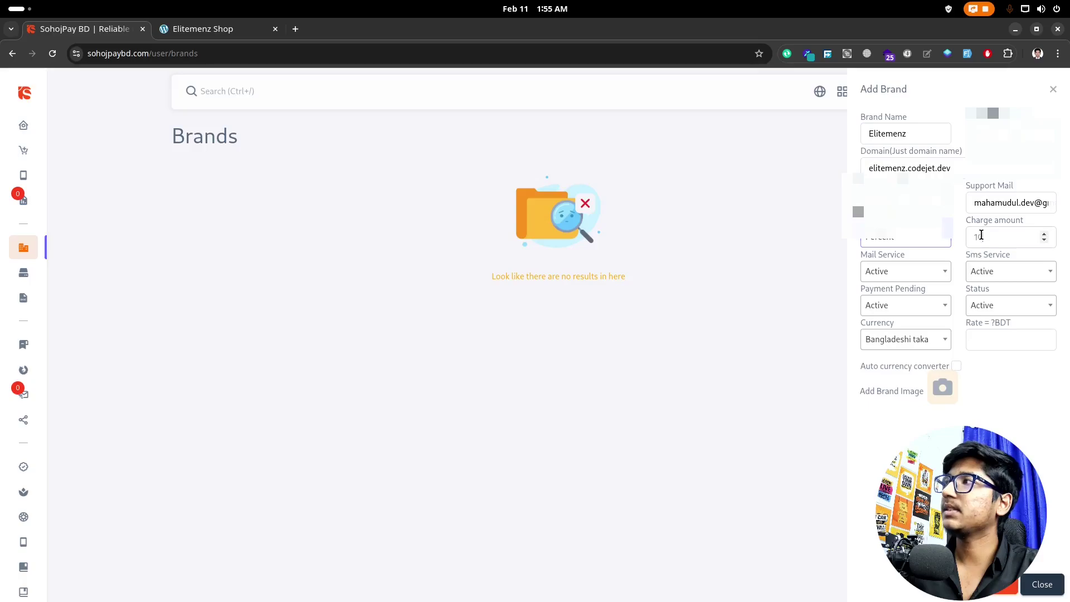
left_click_drag(982, 235, 972, 231)
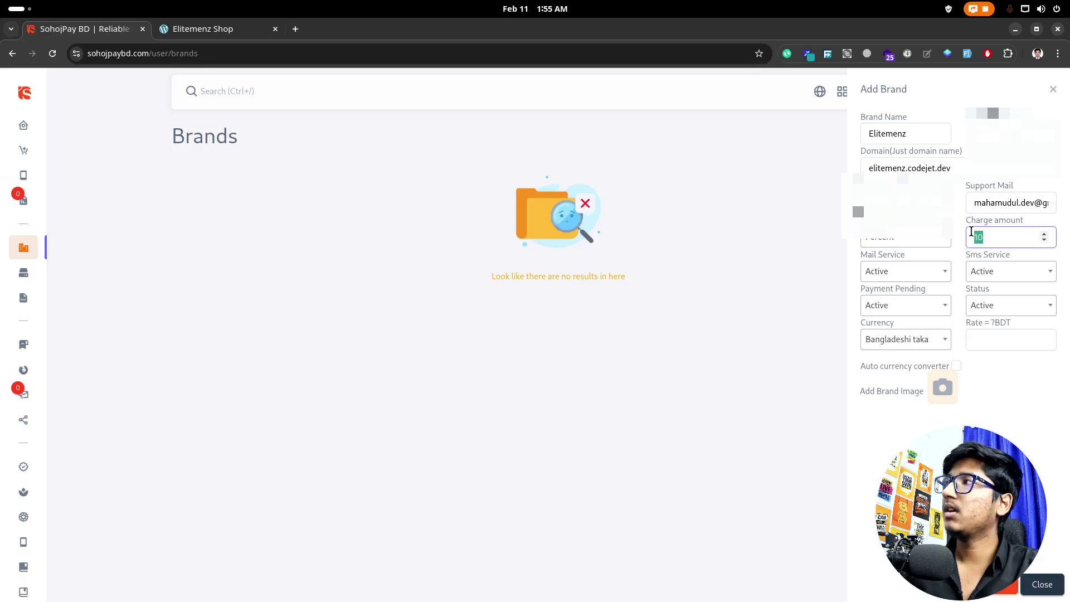
left_click(978, 402)
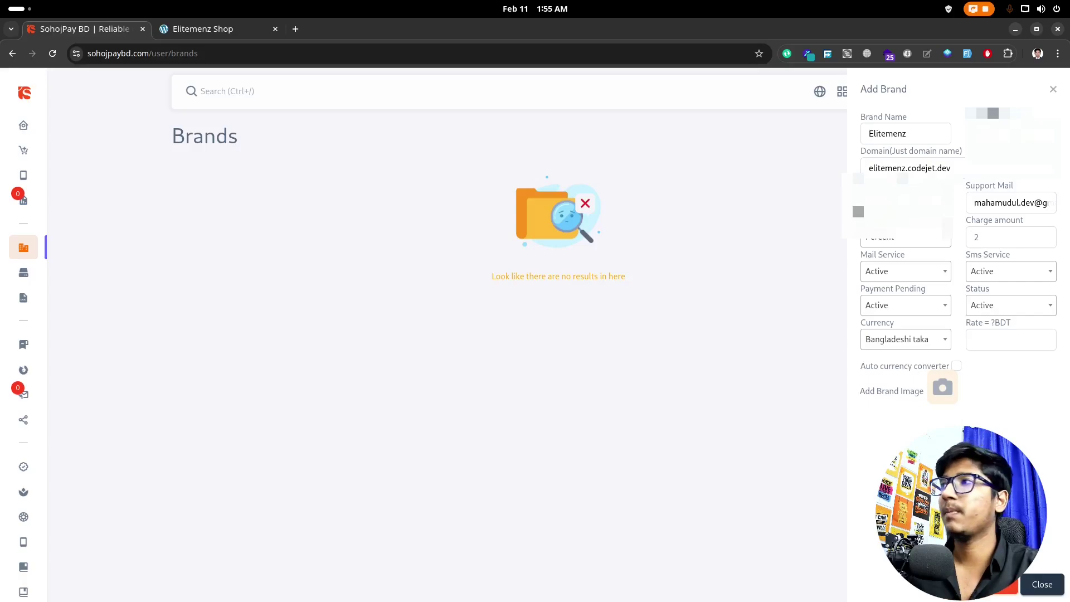
left_click(920, 274)
left_click(919, 271)
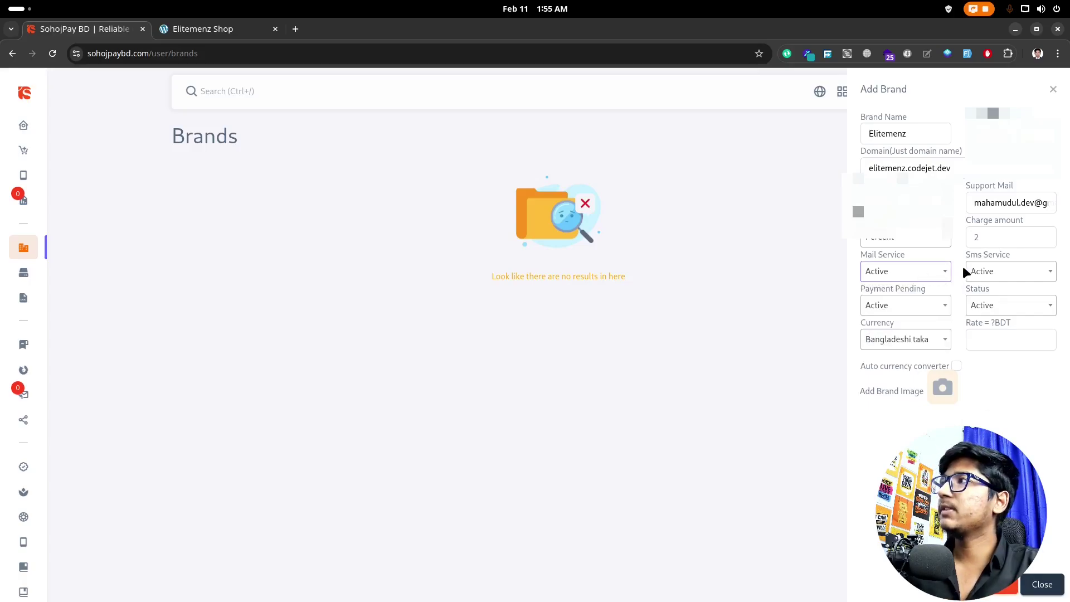
left_click(929, 273)
left_click(927, 271)
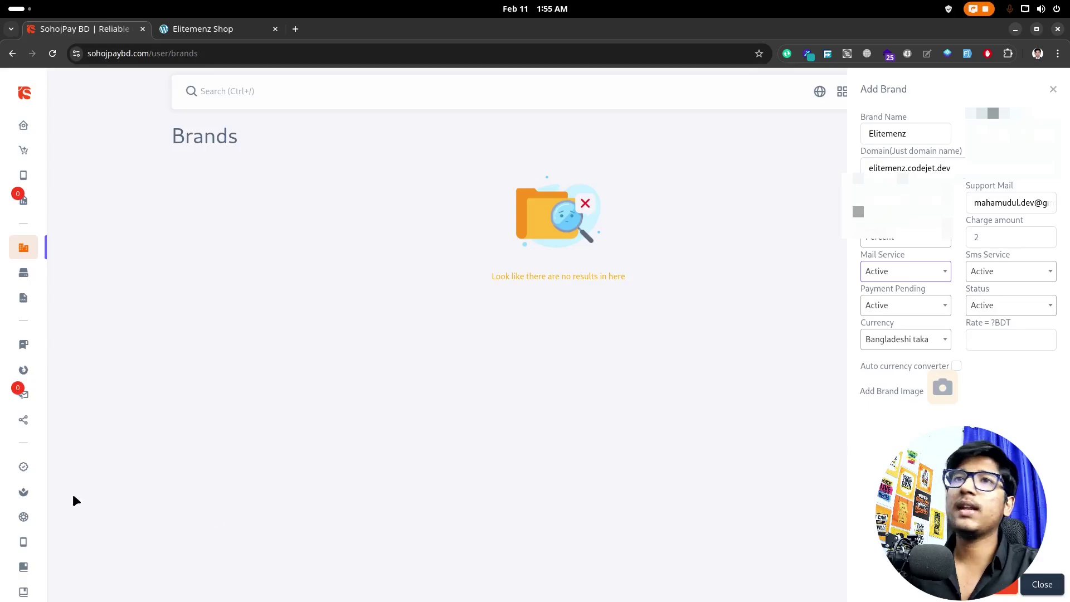
Step: Try options in the Currency list, briefly switching the brand currency to Bahraini dinar
mouse_move(34, 470)
scroll(75, 436, "down", 1)
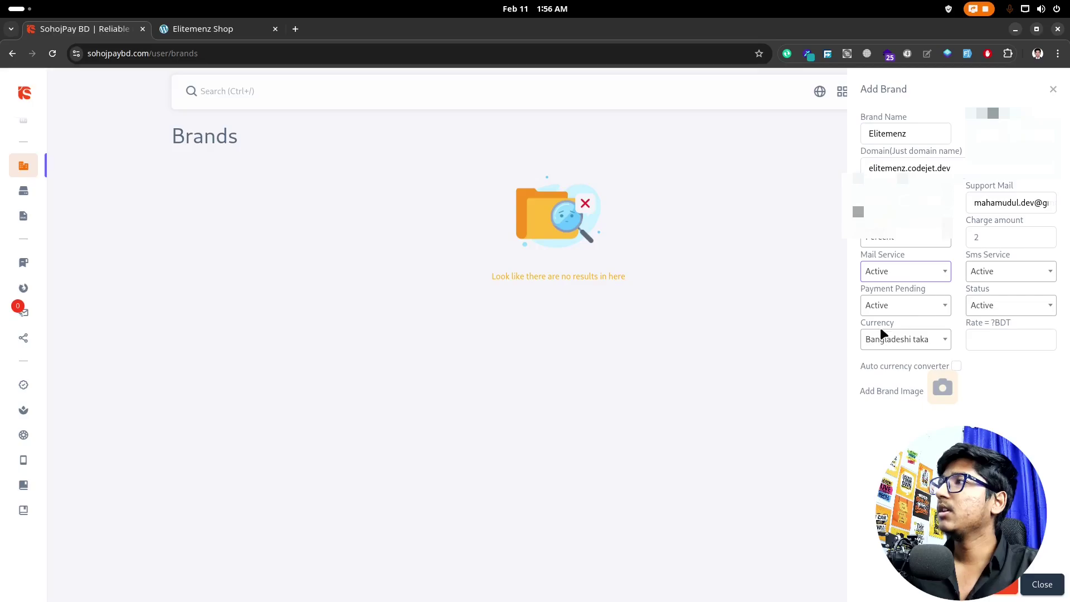
left_click(935, 341)
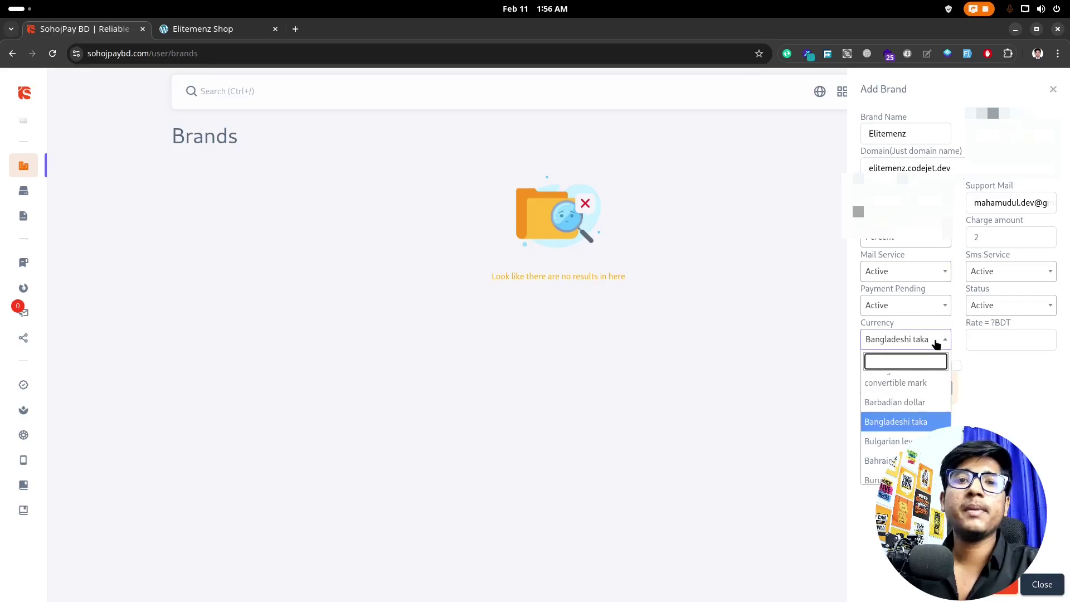
left_click(869, 422)
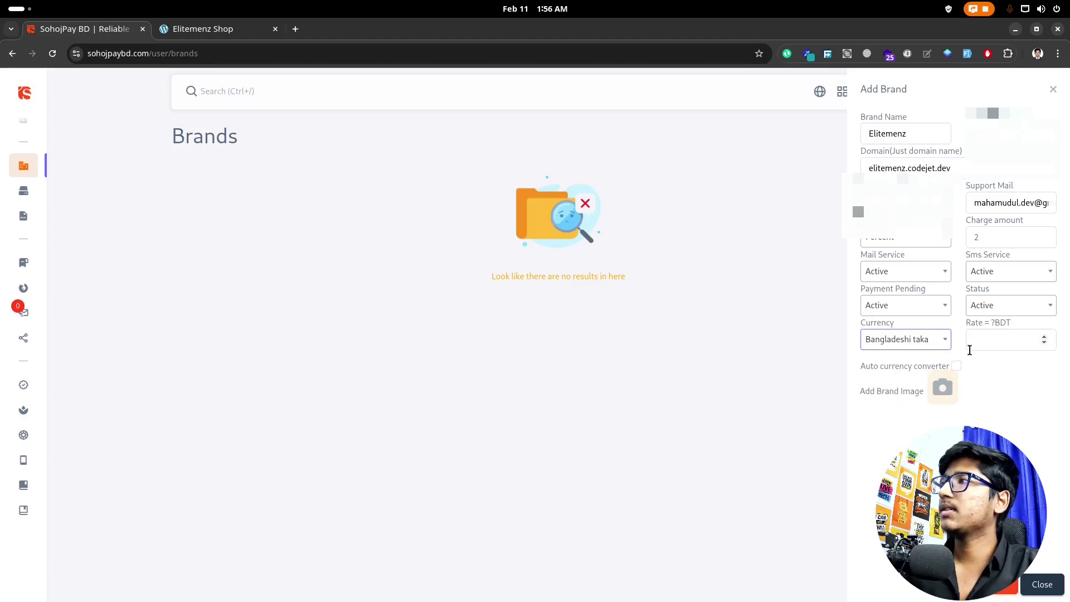
left_click(997, 340)
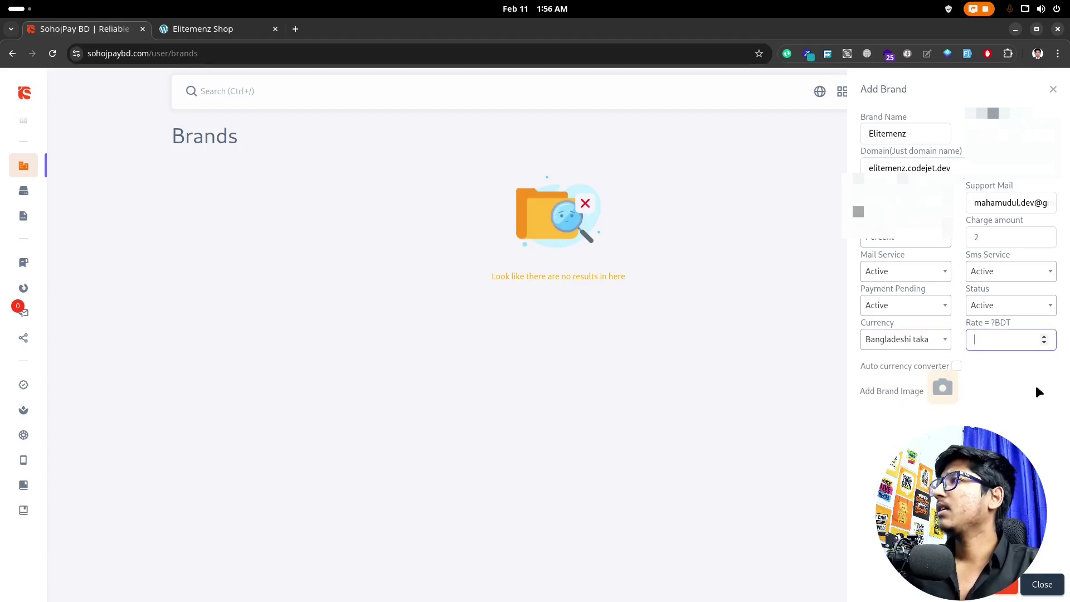
left_click(941, 342)
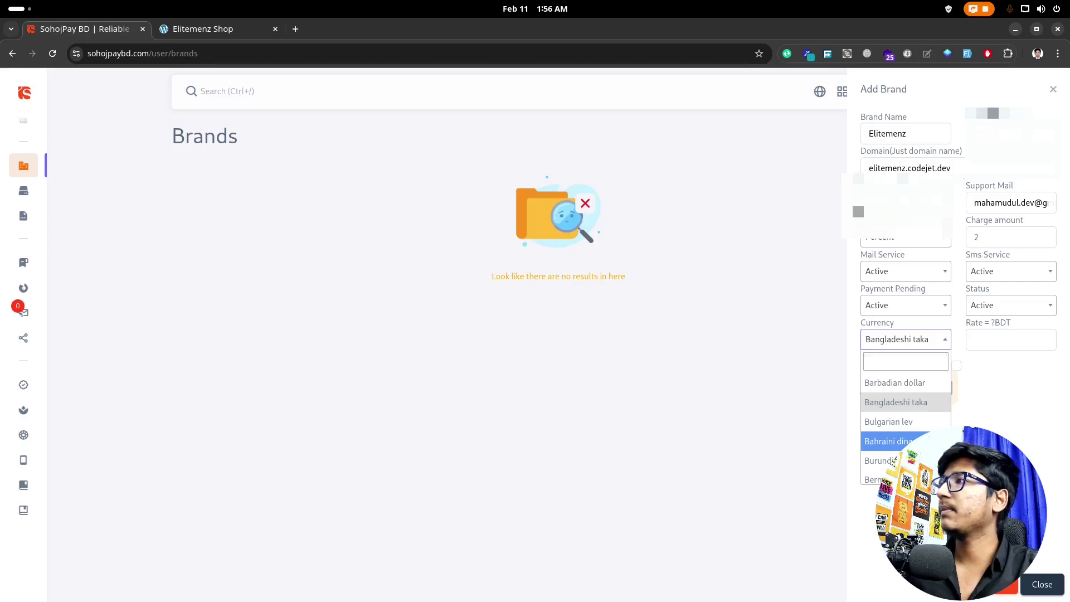
left_click(892, 441)
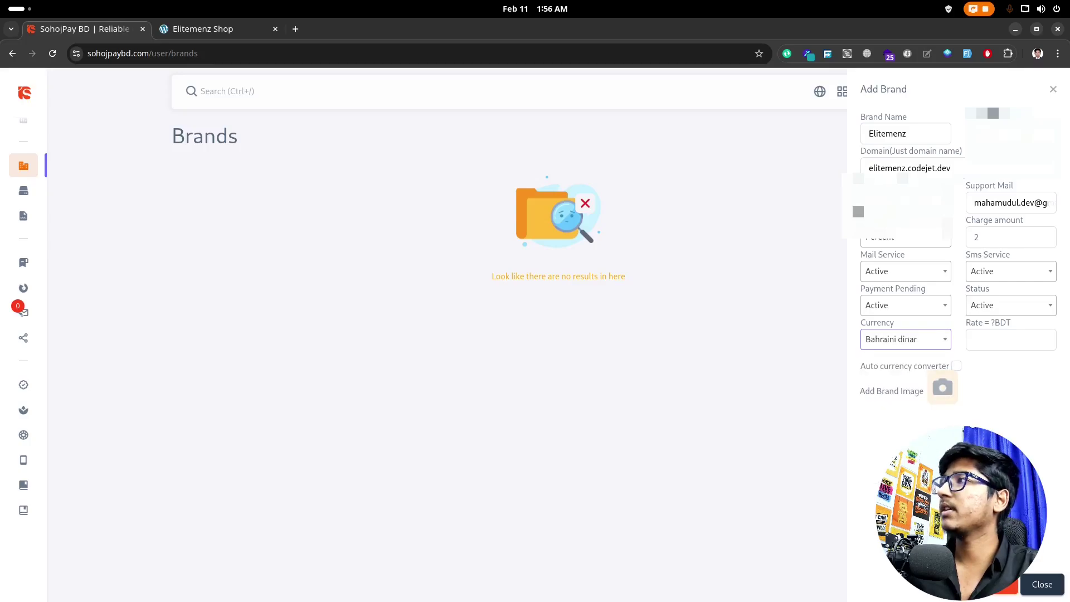
left_click(967, 338)
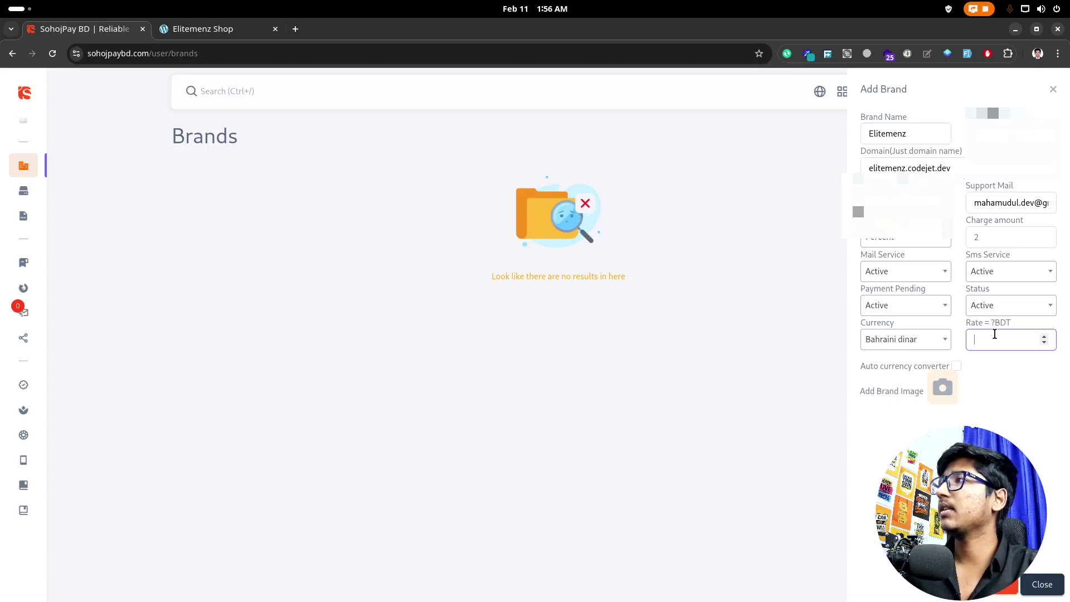
Step: Search 'ban' to set the currency back to Bangladeshi taka and enable the auto currency converter
left_click(940, 340)
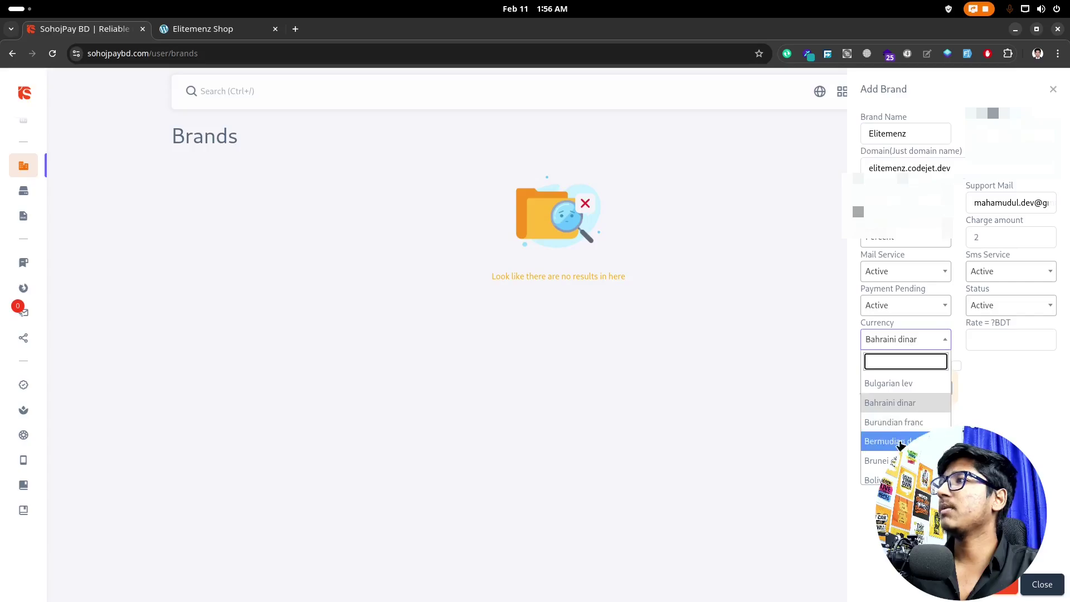
scroll(914, 457, "up", 3)
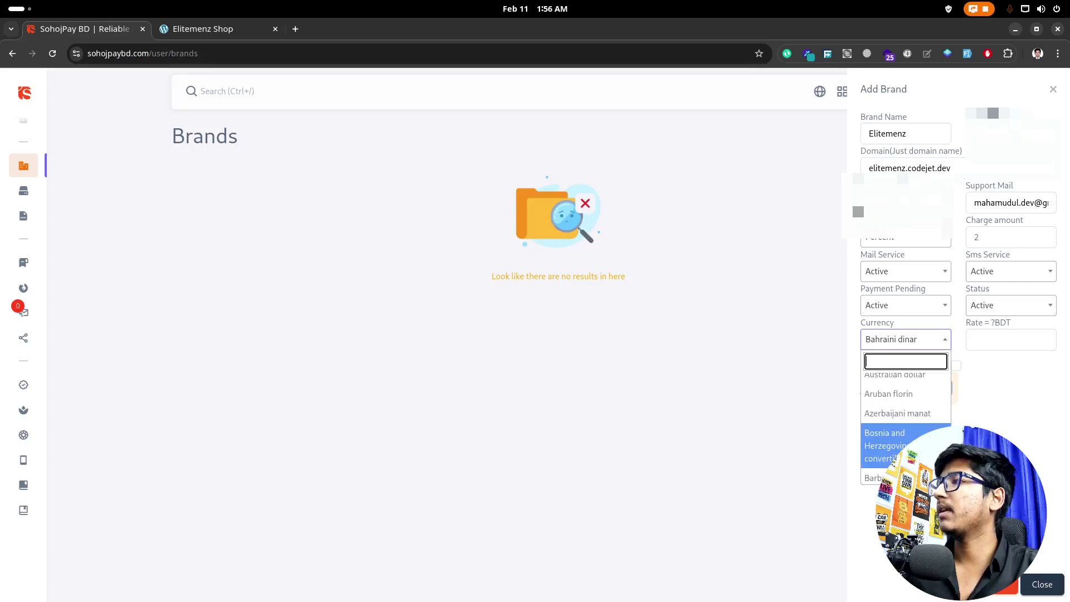
scroll(915, 422, "up", 3)
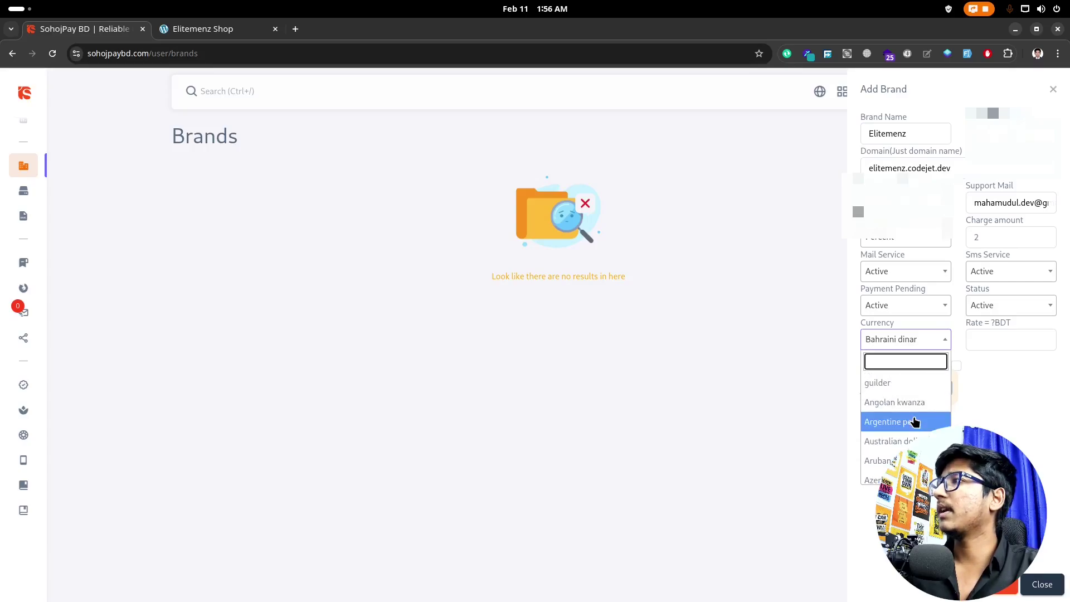
type("bd")
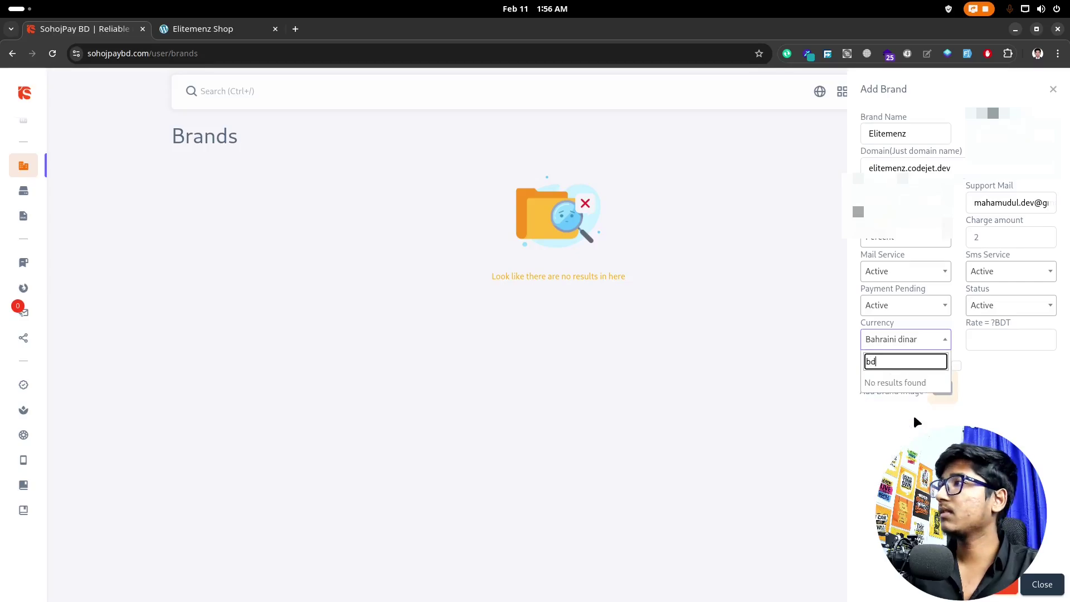
key("BackSpace")
key("BackSpace")
type("ban")
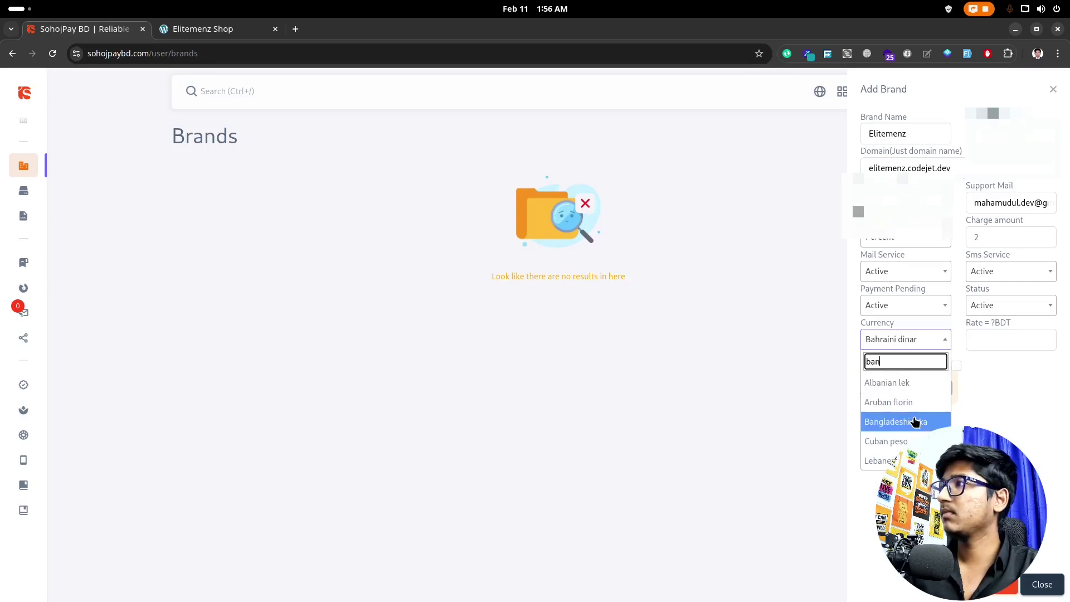
left_click(931, 422)
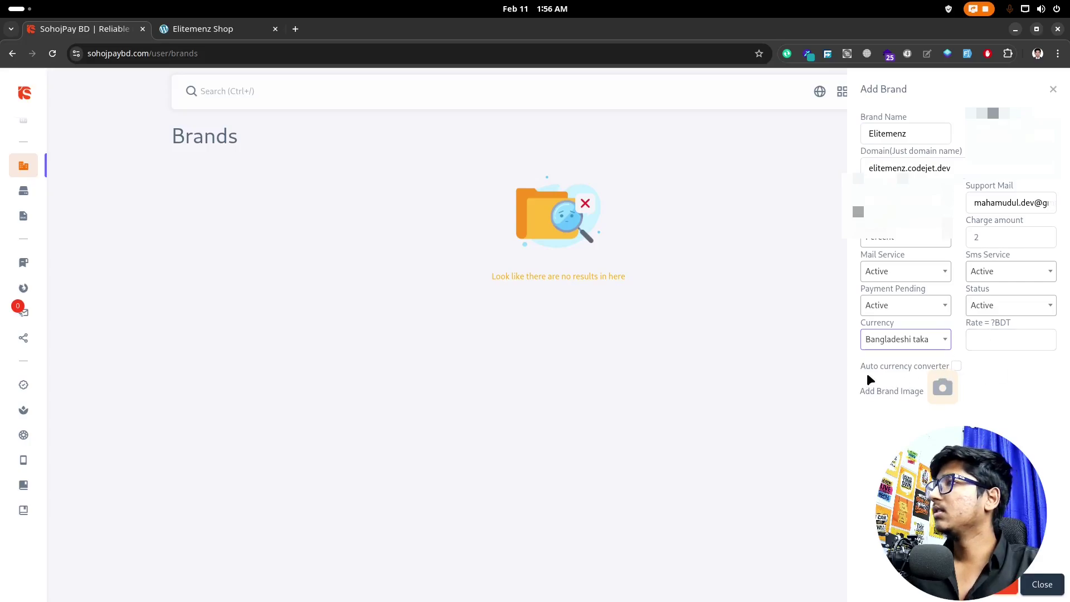
left_click(957, 366)
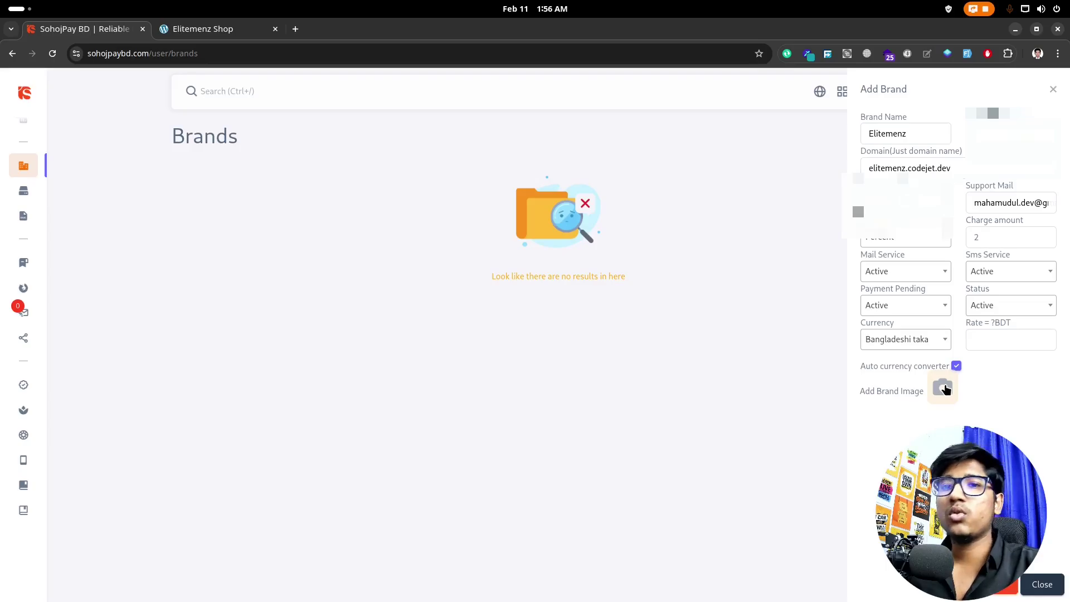
Step: Upload gold-medal.png from Downloads as the brand image and submit the Elitemenz brand
left_click(946, 390)
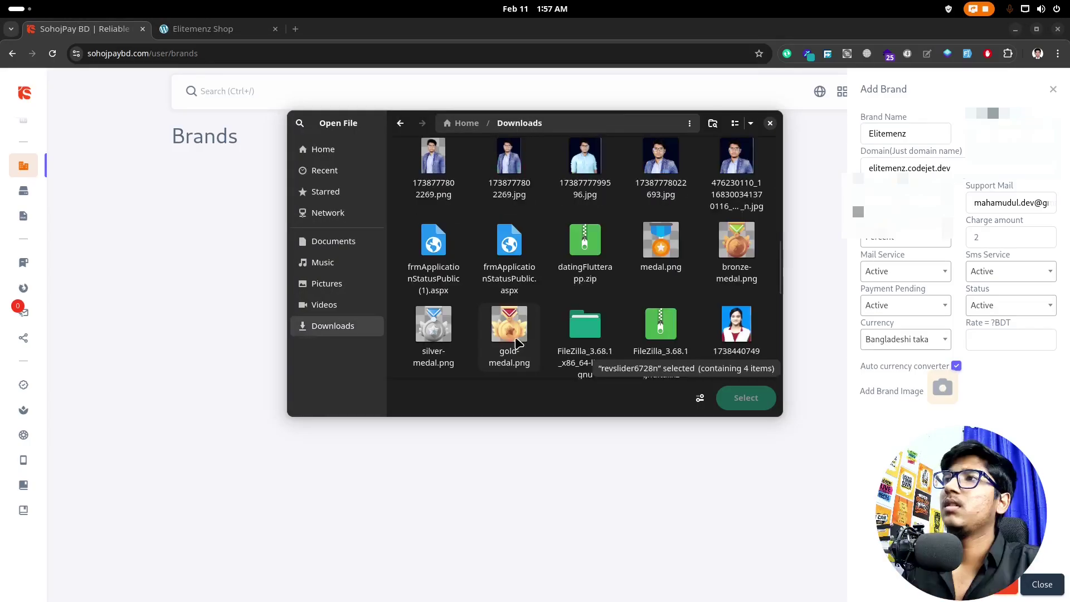
left_click(517, 344)
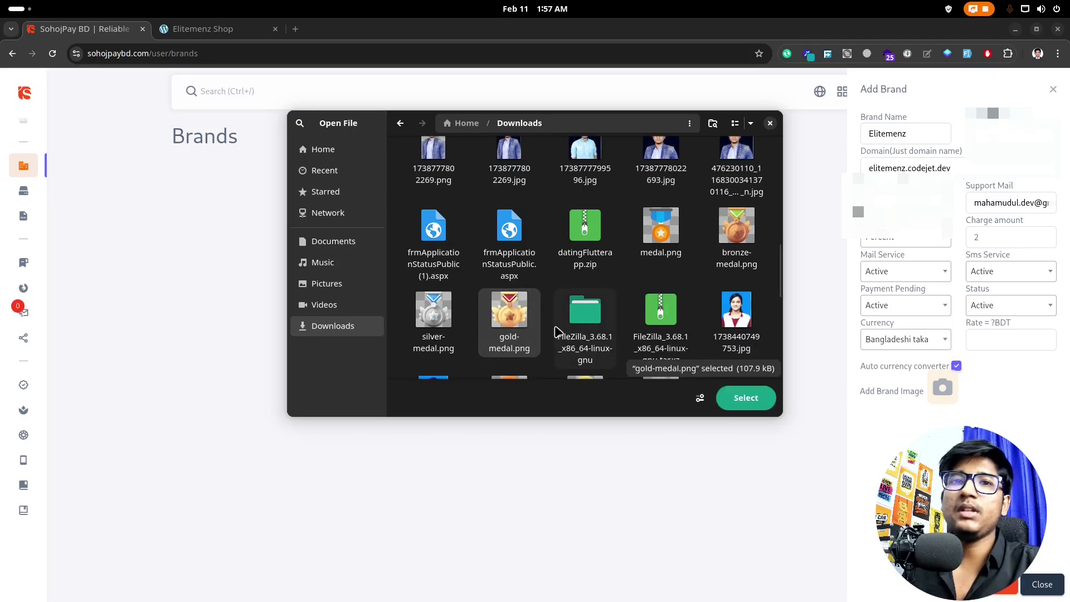
left_click(729, 397)
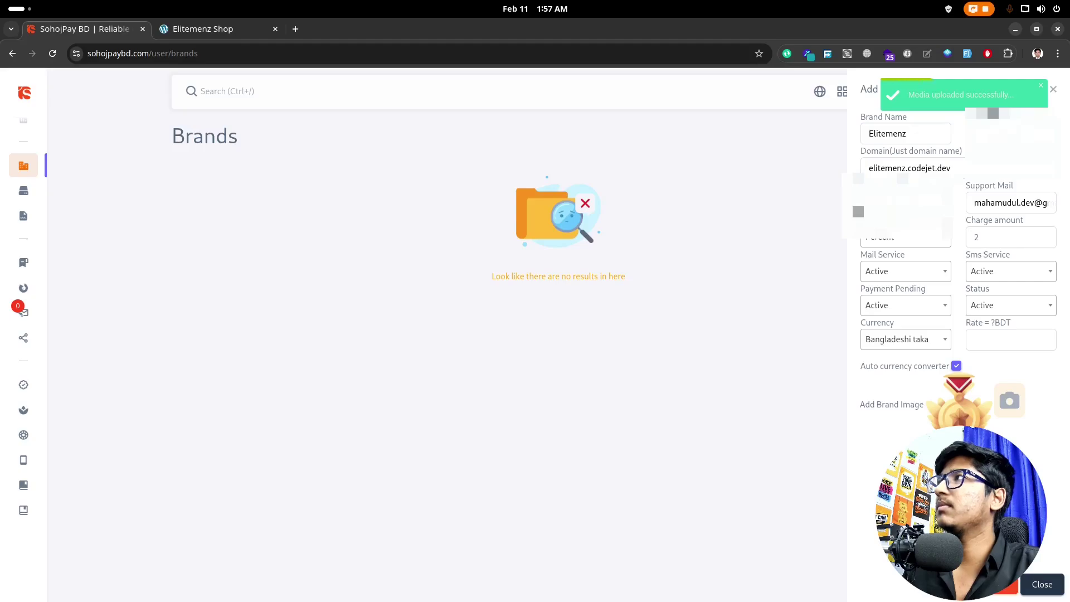
left_click(1007, 592)
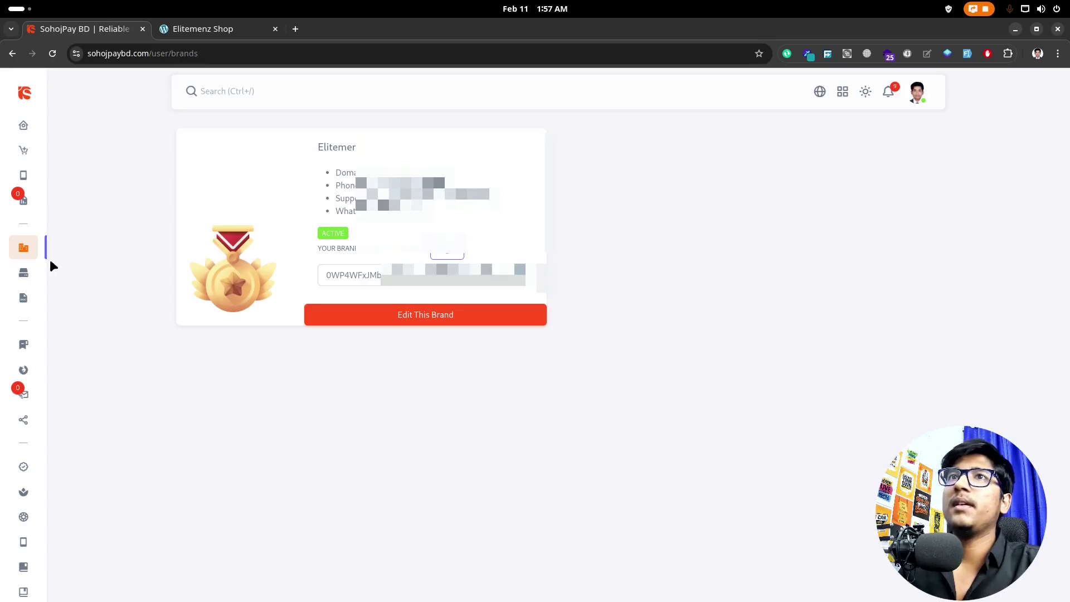
Step: Expand the sidebar to reach Merchant Setup > Wallets for the Elitemenz Bkash setup
mouse_move(57, 262)
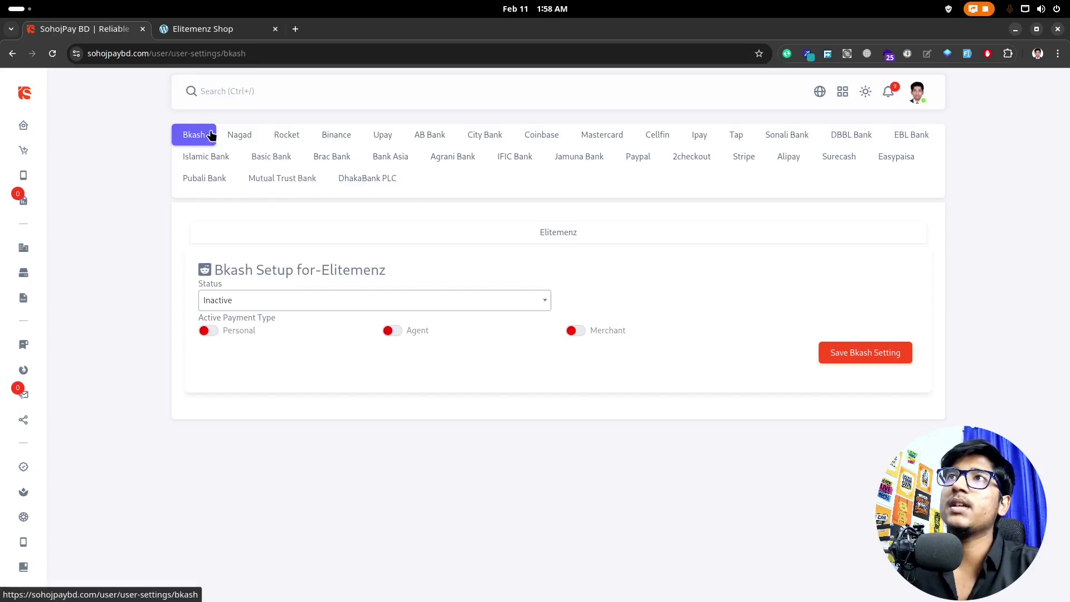
Step: Set Bkash to Active with Personal payments on, enter the personal number, and save
left_click(246, 308)
left_click(254, 363)
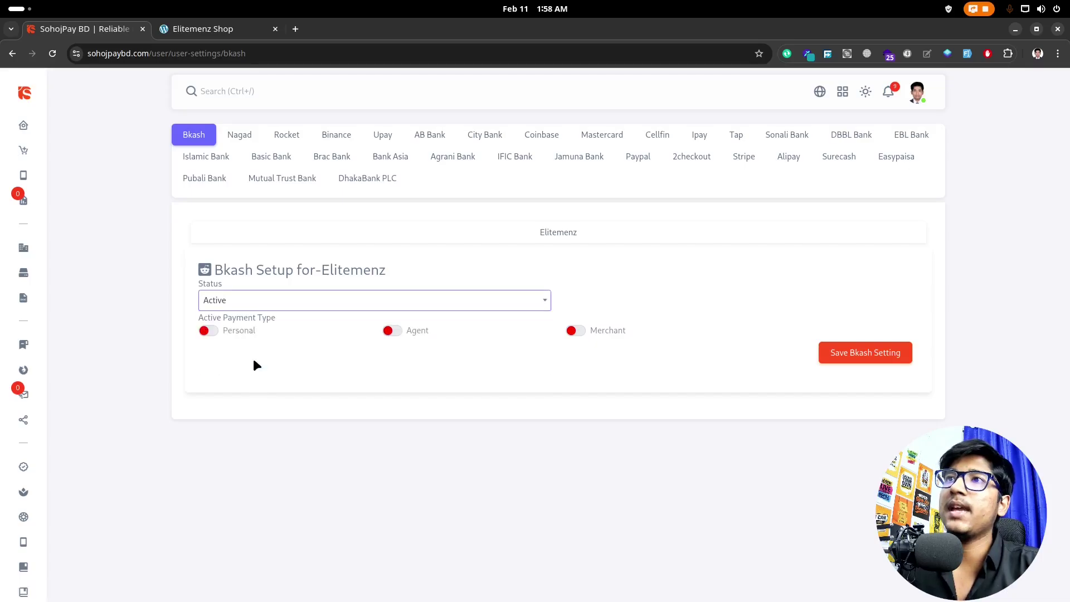
left_click(210, 333)
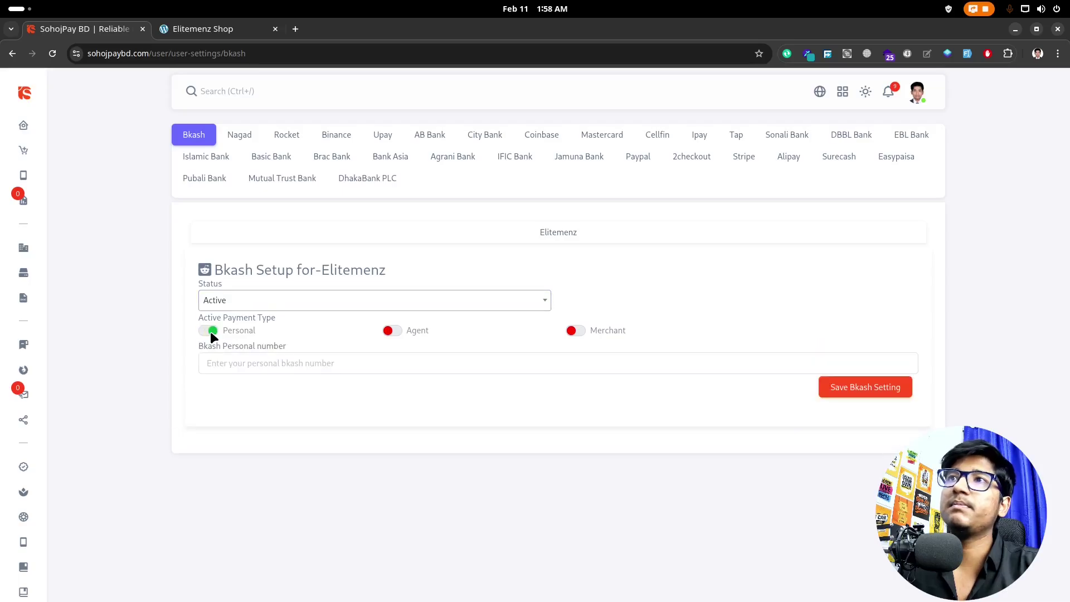
left_click(210, 331)
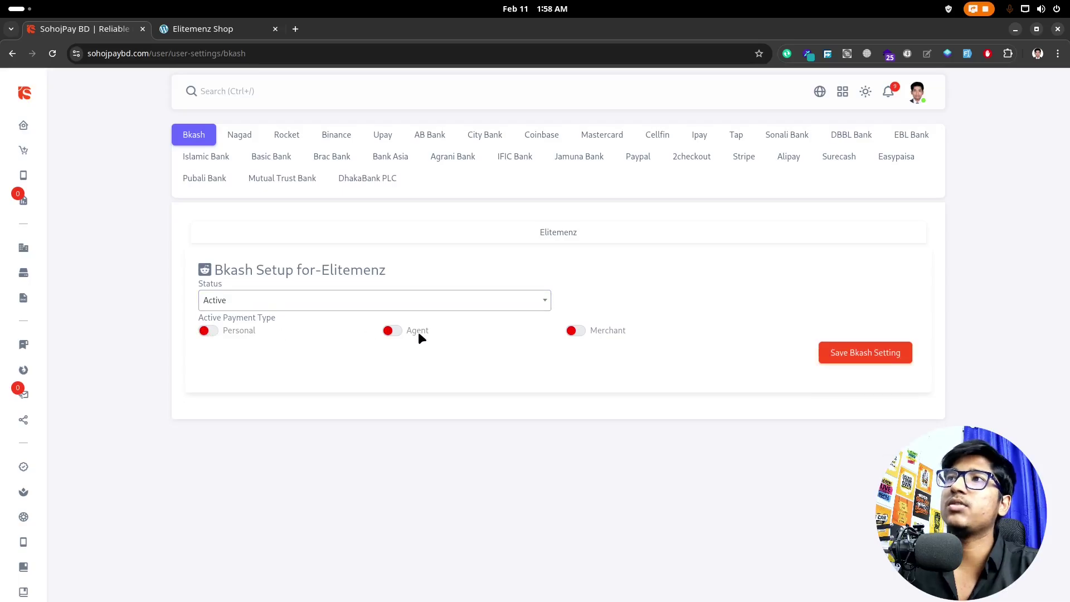
left_click(211, 330)
left_click(285, 364)
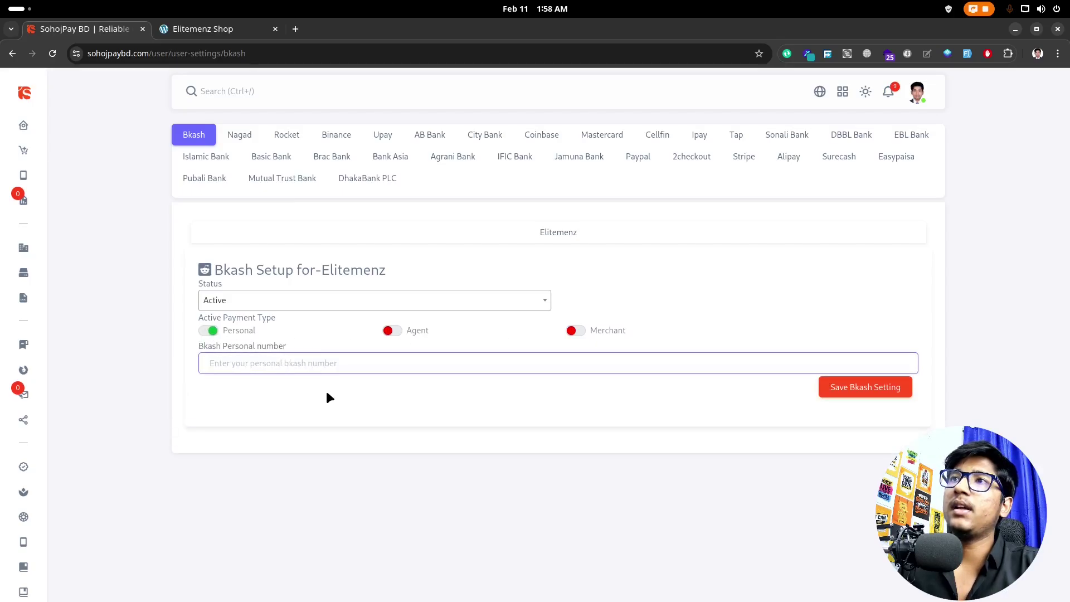
type("01")
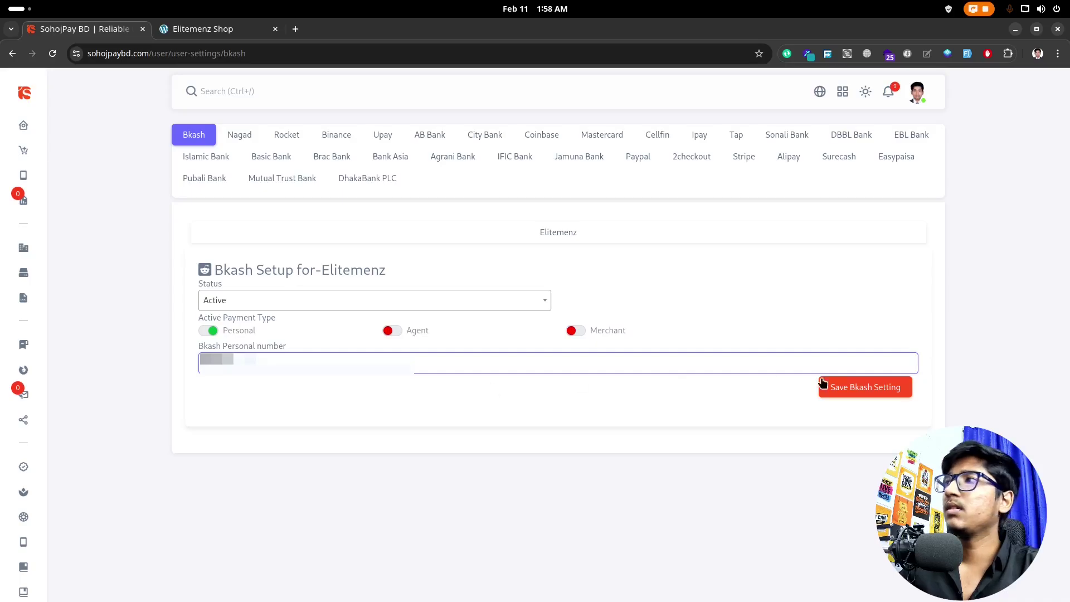
left_click(843, 393)
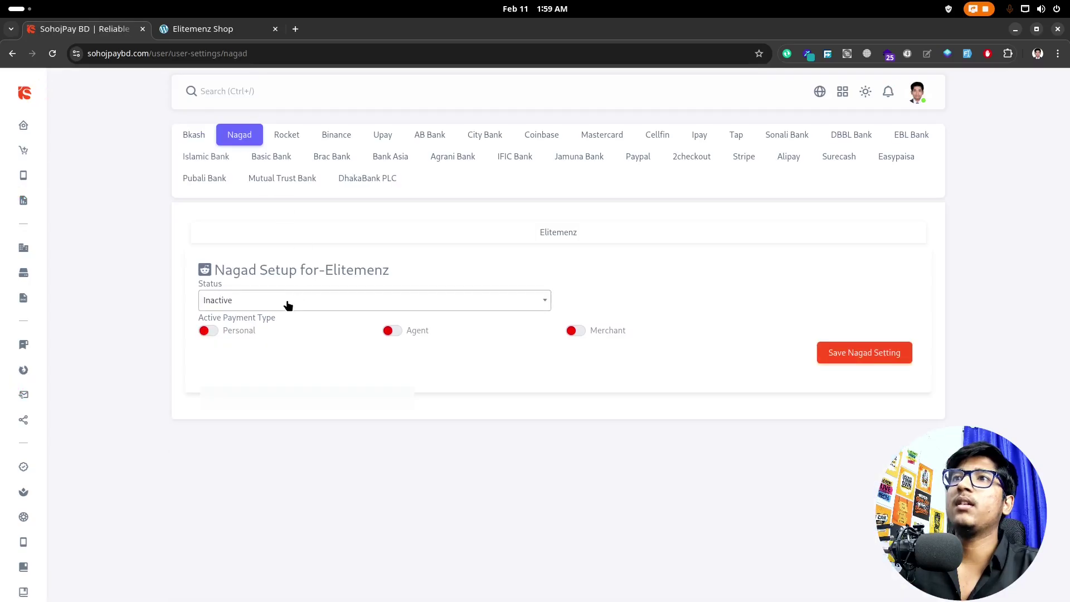
Step: Set Nagad to Active, enable Personal, autofill the personal number, and save the Nagad setting
left_click(288, 305)
left_click(267, 340)
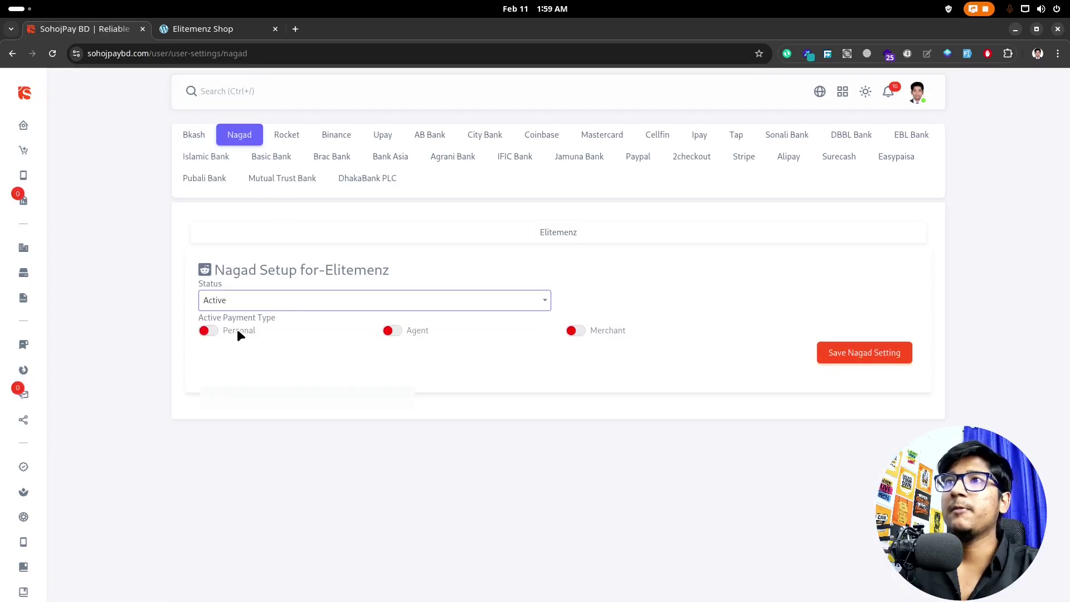
left_click(211, 330)
left_click(219, 361)
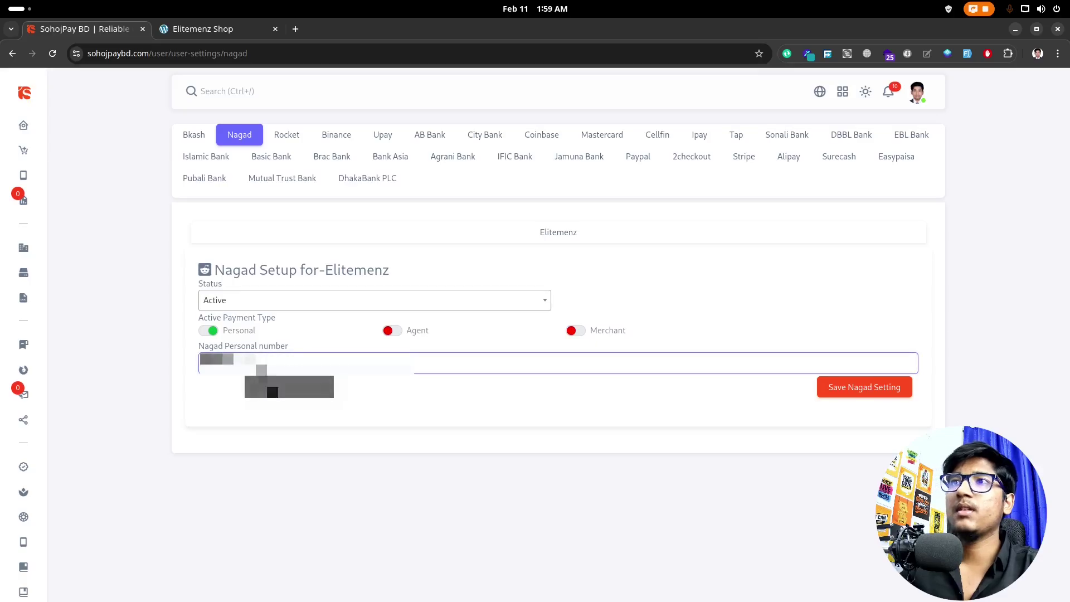
left_click(289, 386)
left_click(824, 390)
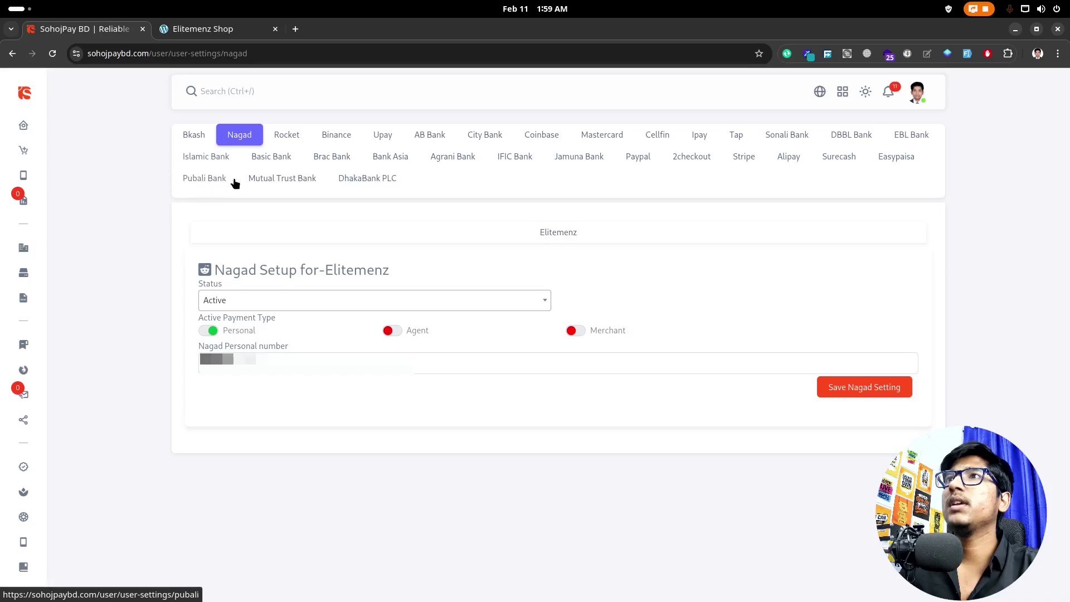
Step: Set the IFIC Bank setup to Active and fill in the account number and account holder's name
left_click(523, 161)
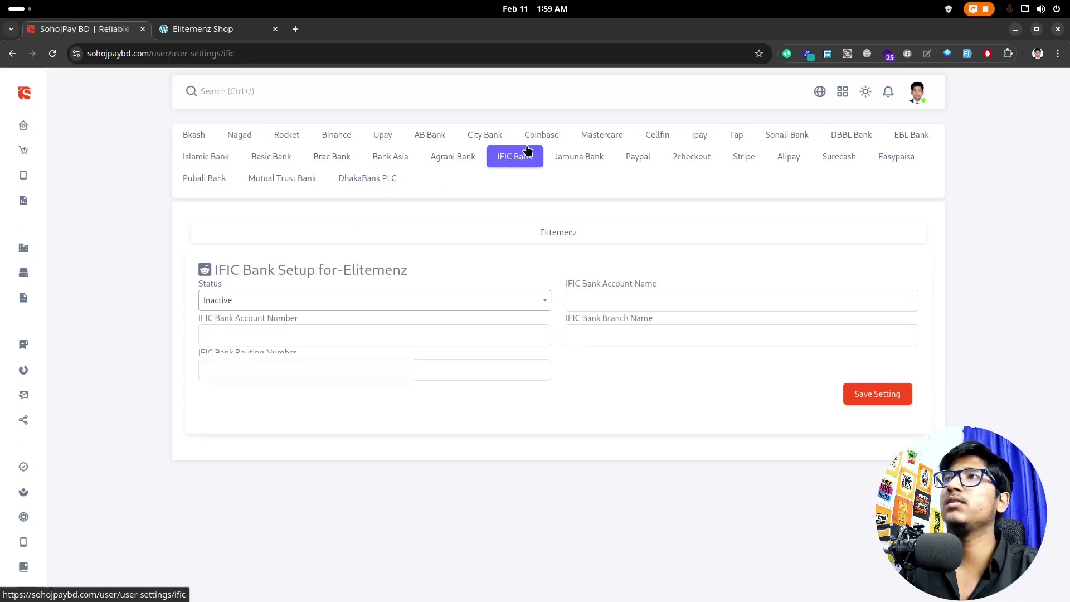
left_click(251, 304)
left_click(238, 359)
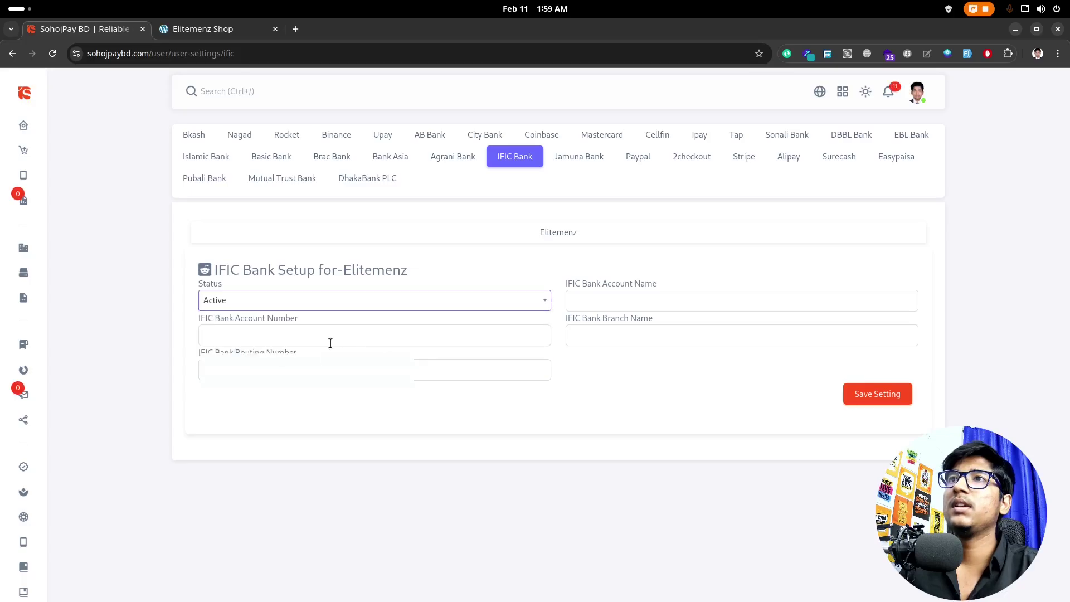
left_click(352, 331)
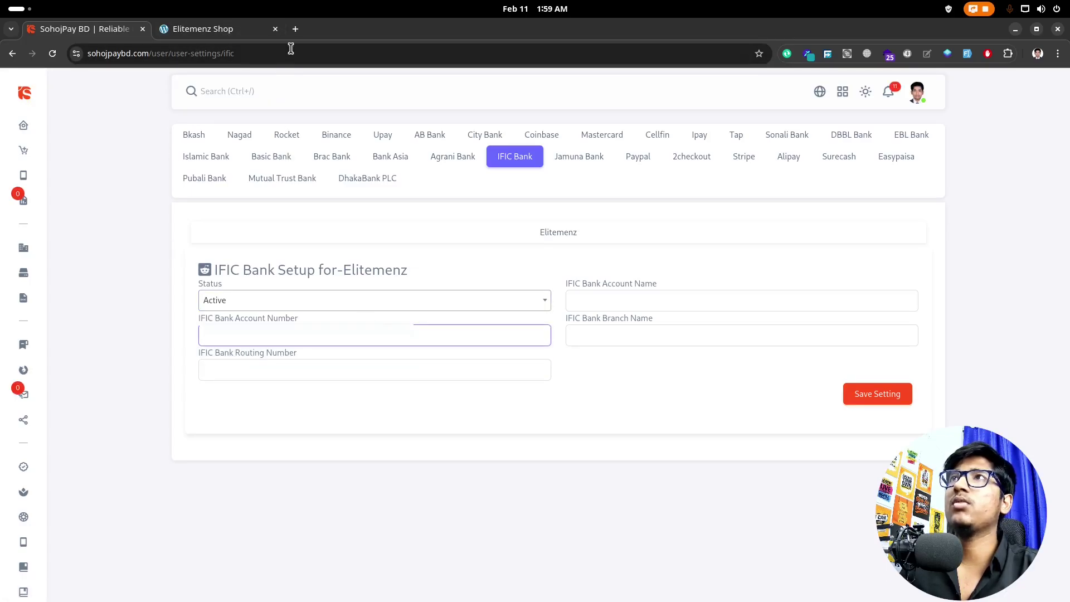
left_click(296, 31)
type("keep")
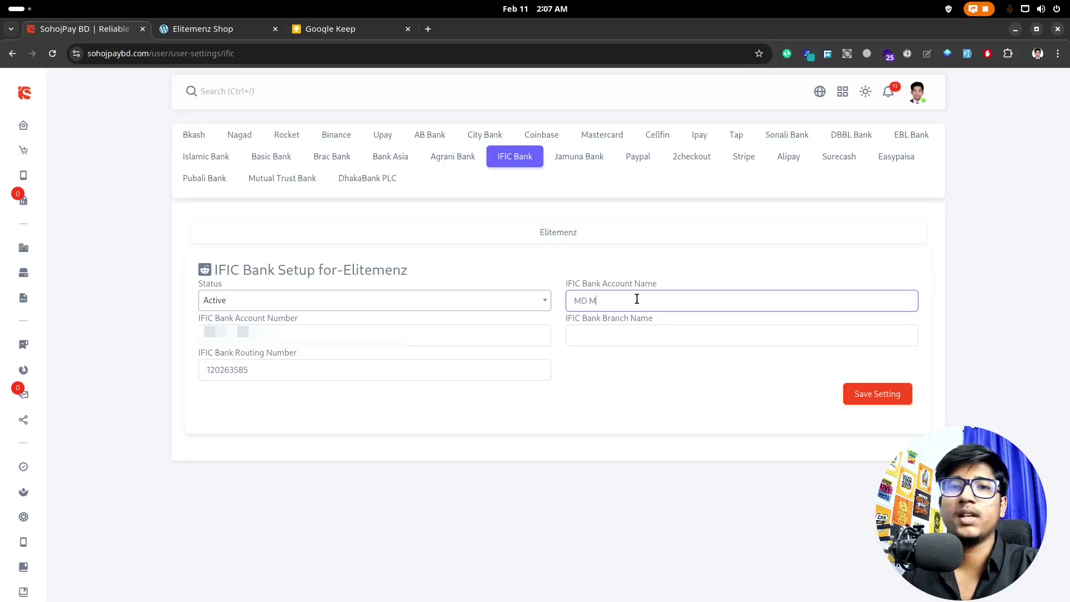
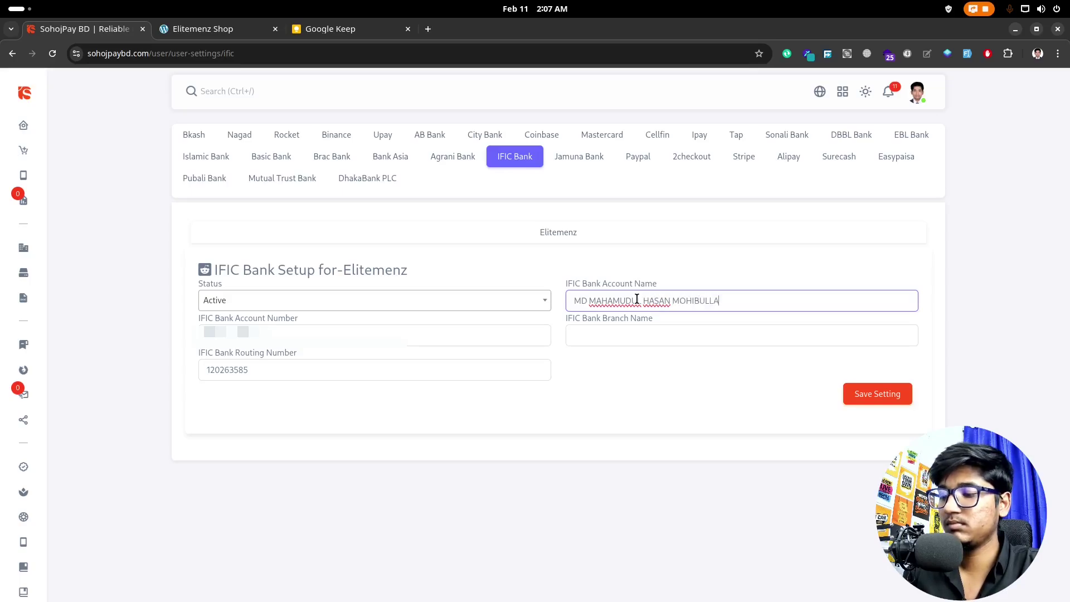
Step: Enter branch name Pallabi and save the IFIC Bank setup with routing 120263585
left_click(629, 345)
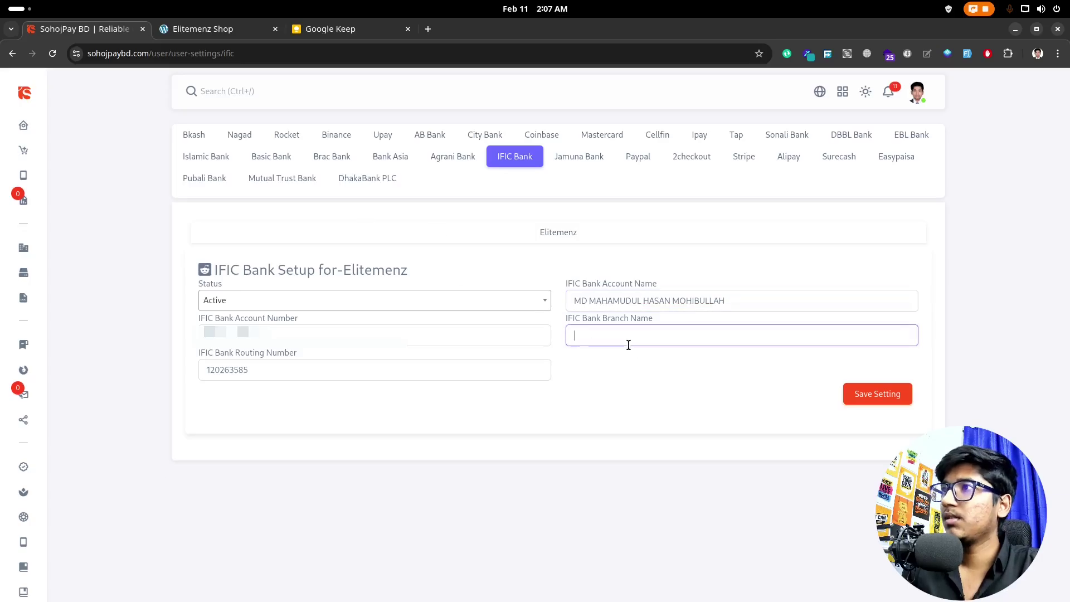
type("Palla")
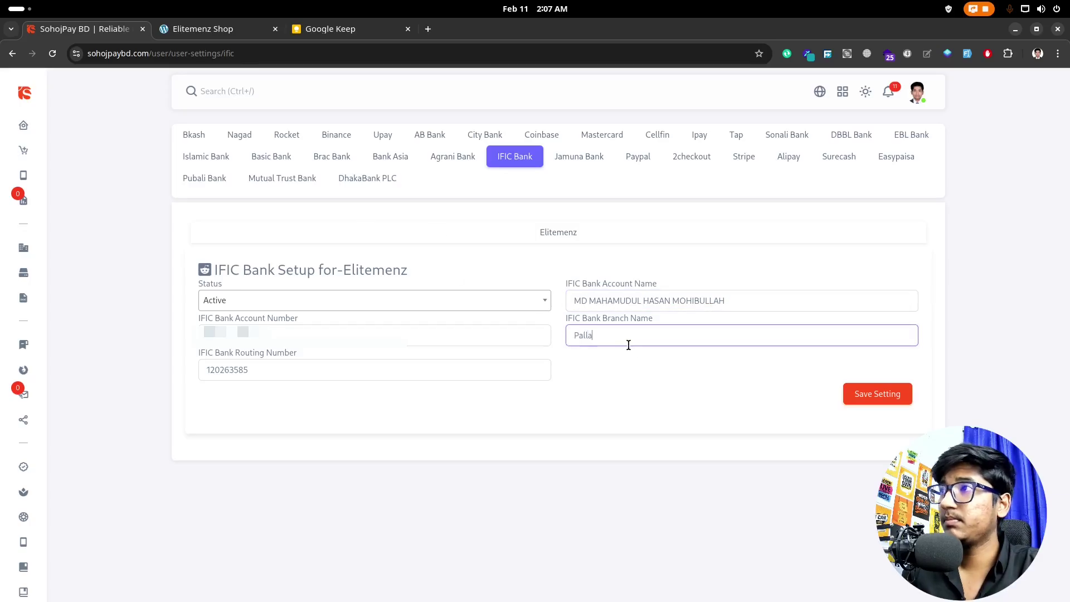
key("BackSpace")
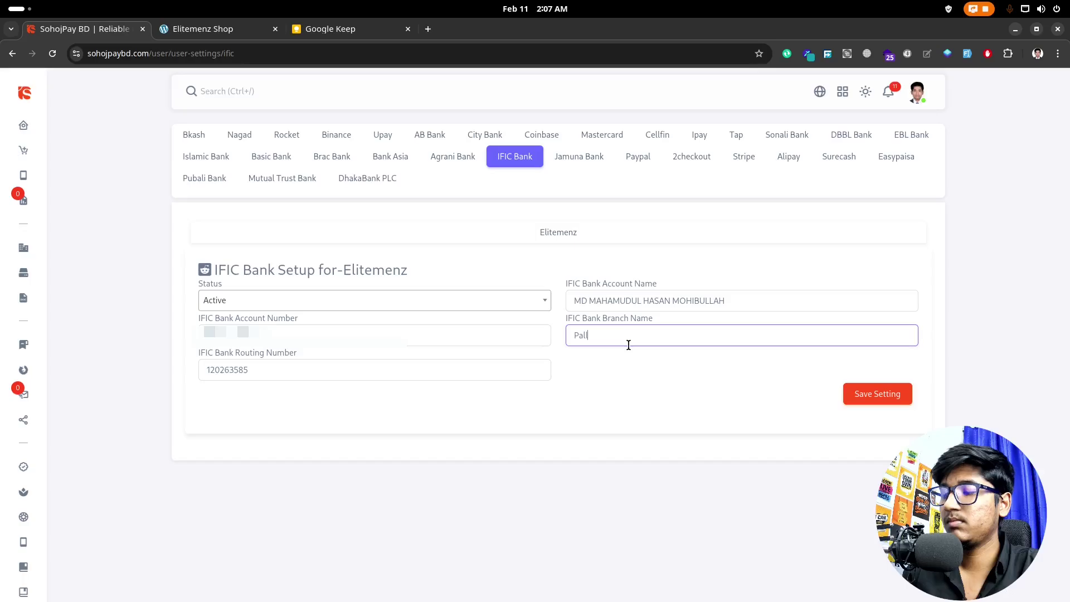
type("o")
key("BackSpace")
type("abi")
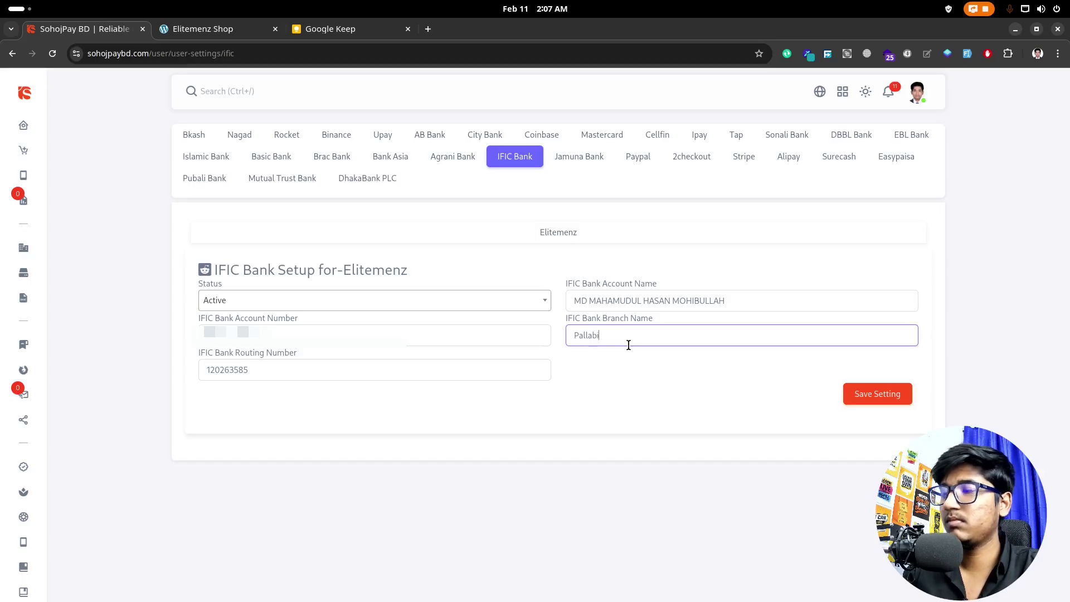
left_click(850, 386)
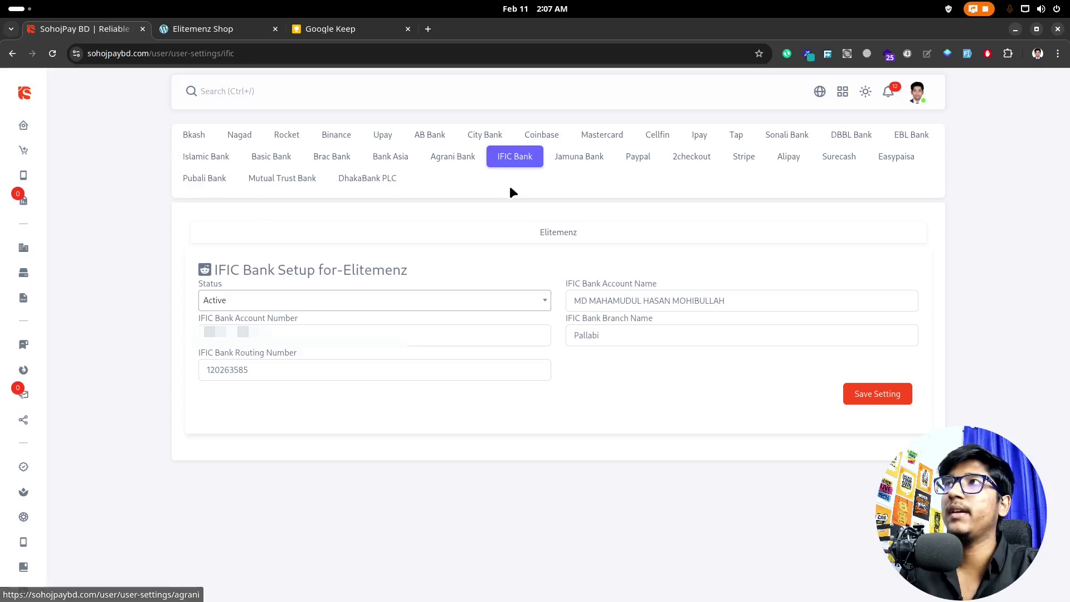
mouse_move(26, 410)
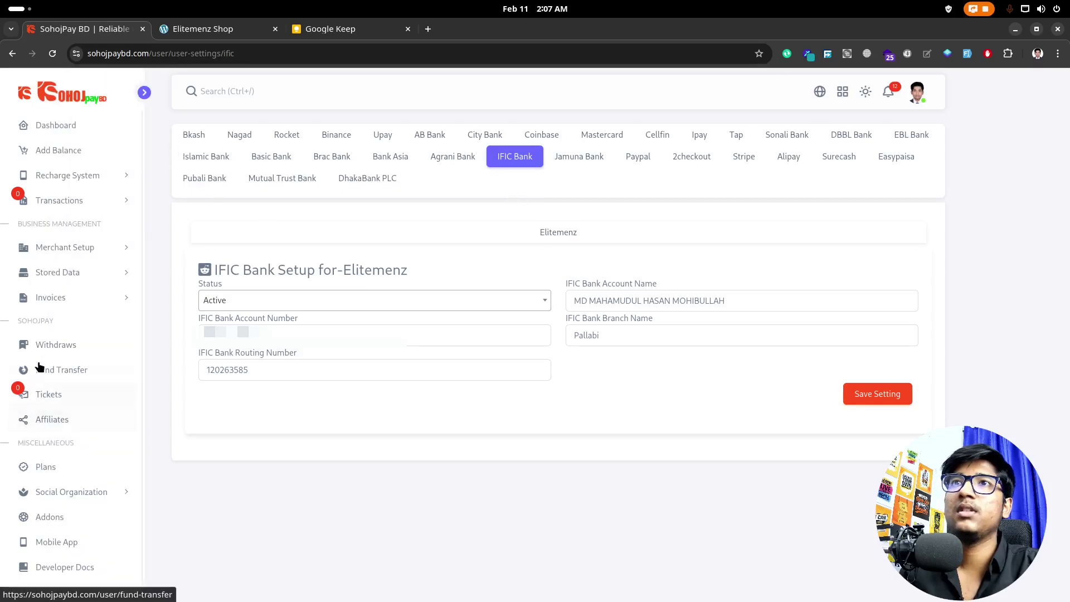
Step: Go to Merchant Setup > Devices, add a new device and name it Demo Device
left_click(71, 252)
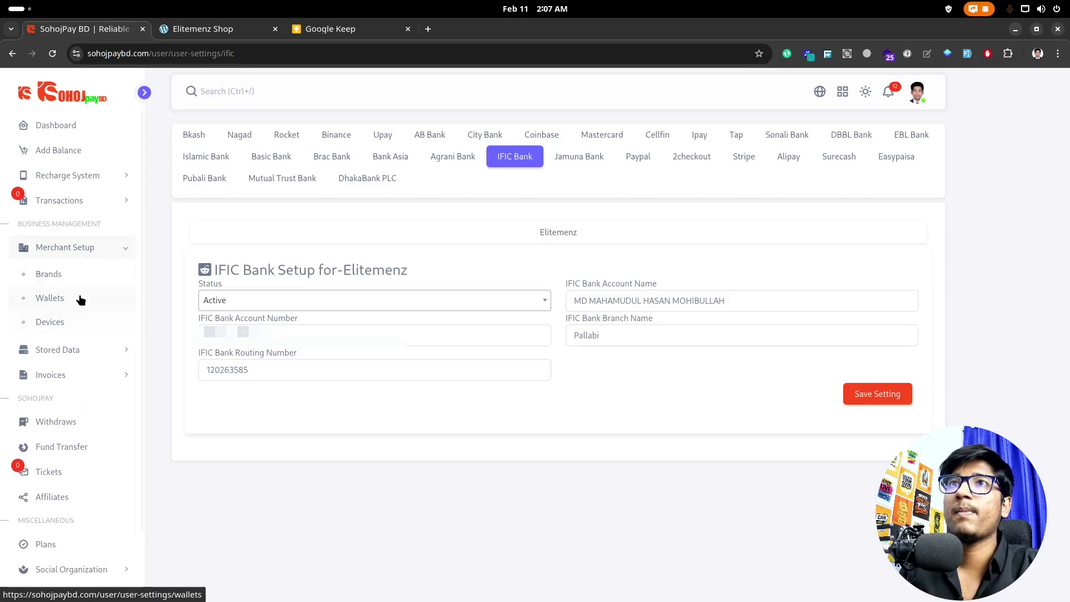
left_click(85, 321)
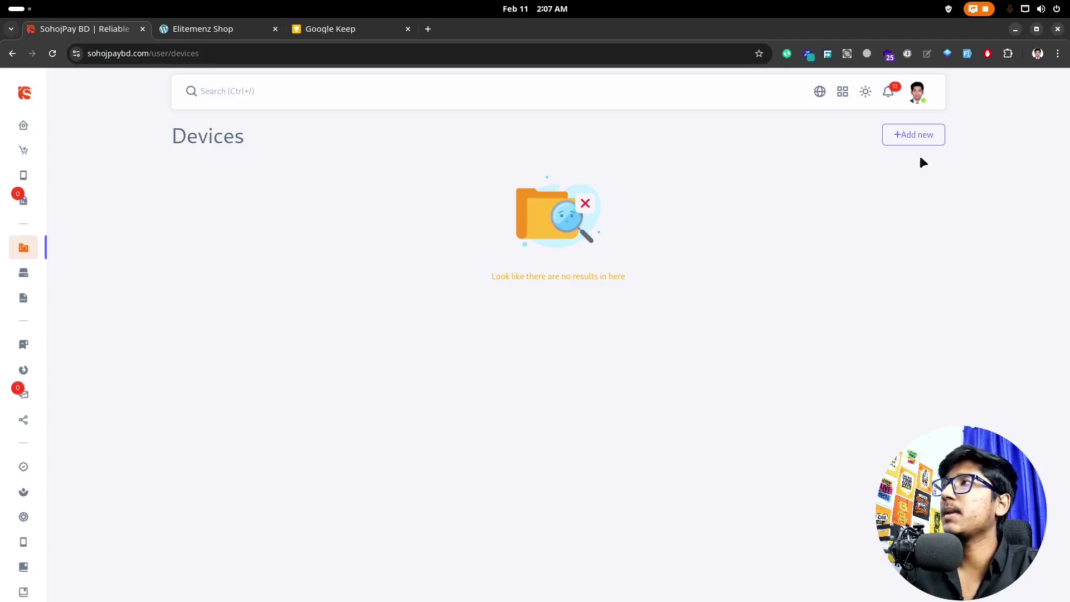
left_click(930, 137)
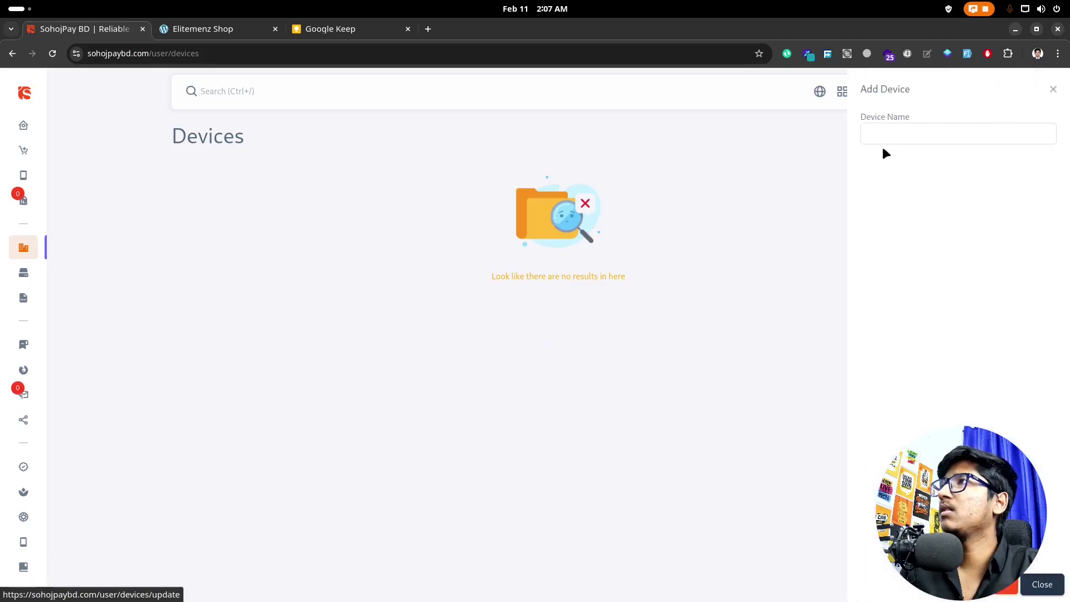
left_click(910, 137)
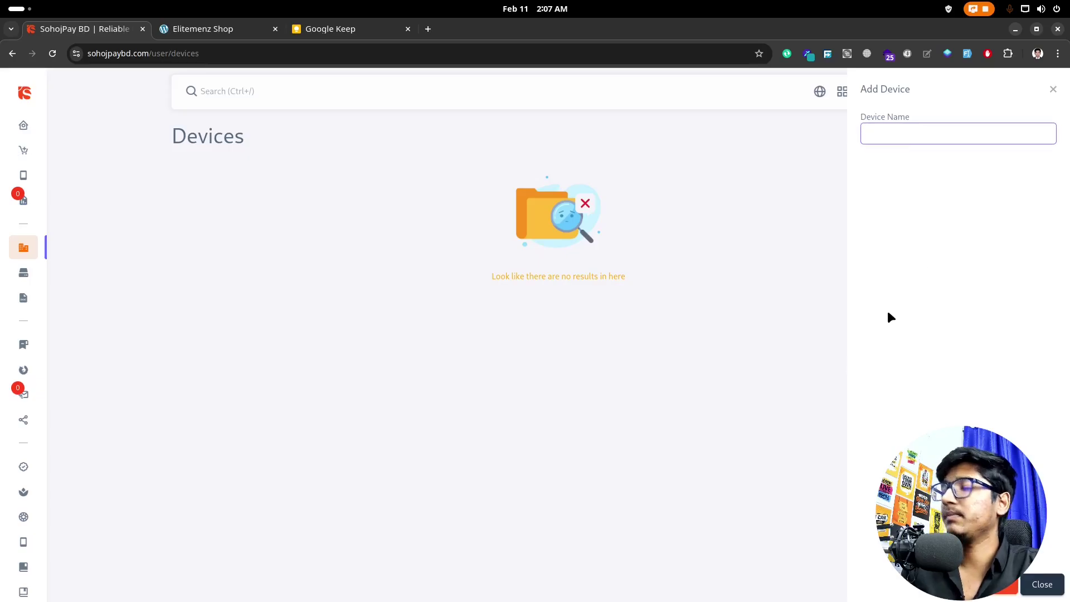
type("Dem")
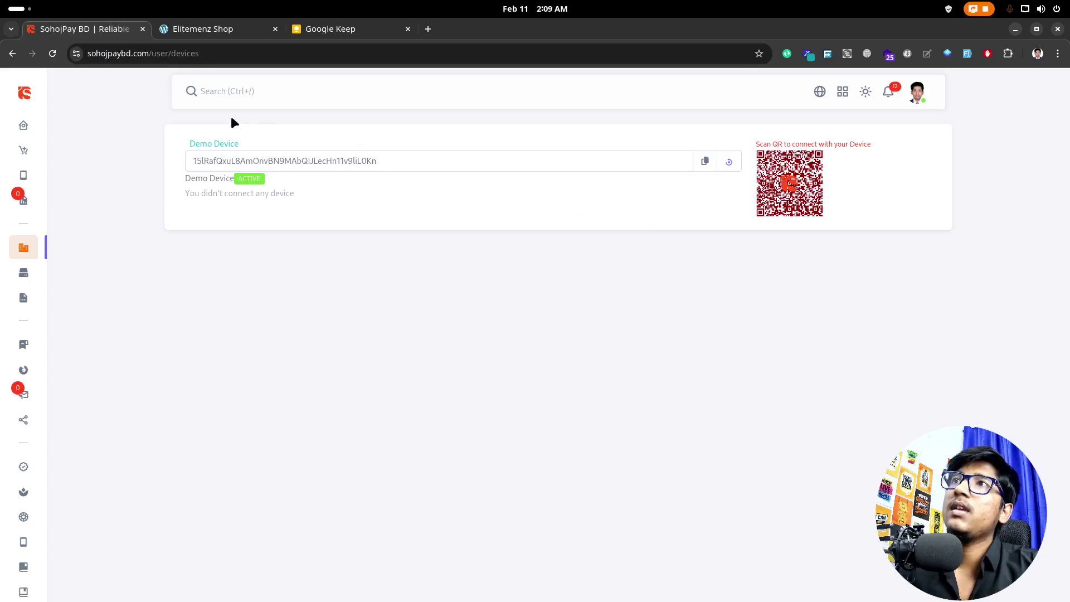
double_click(361, 162)
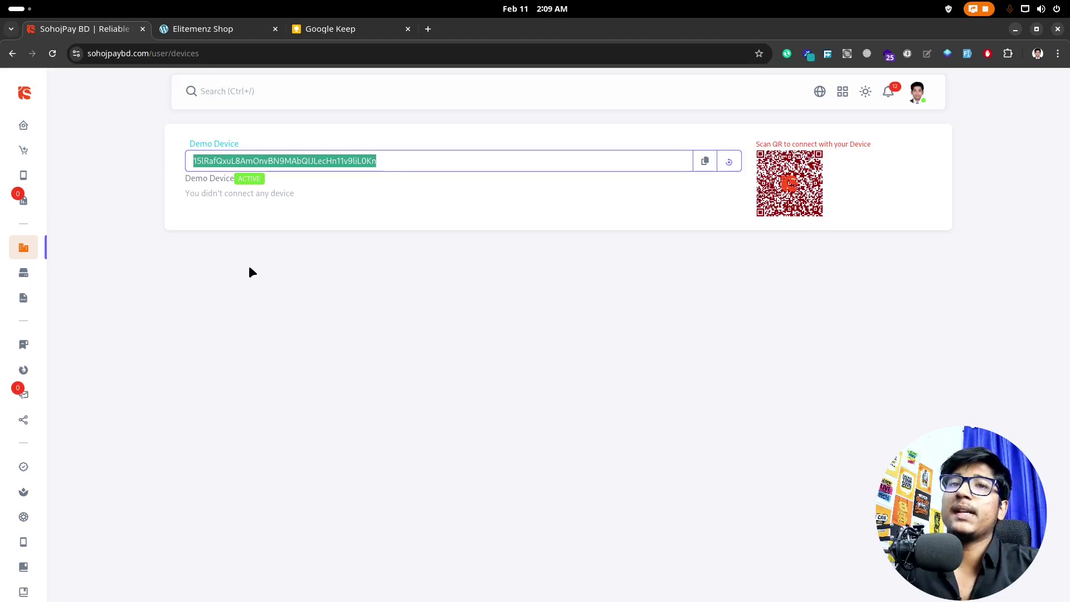
mouse_move(6, 300)
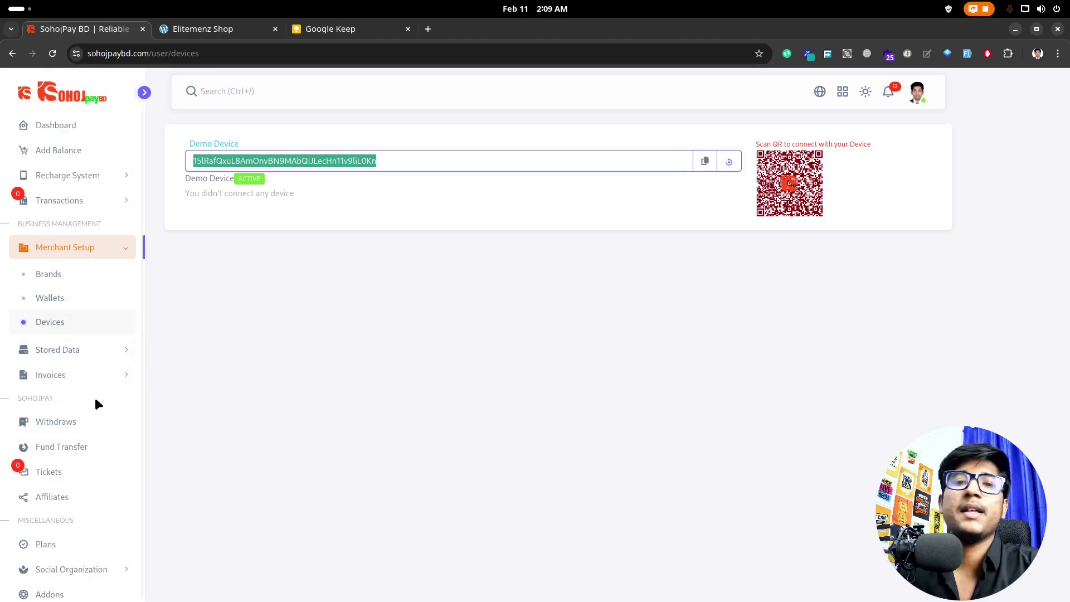
scroll(95, 415, "down", 3)
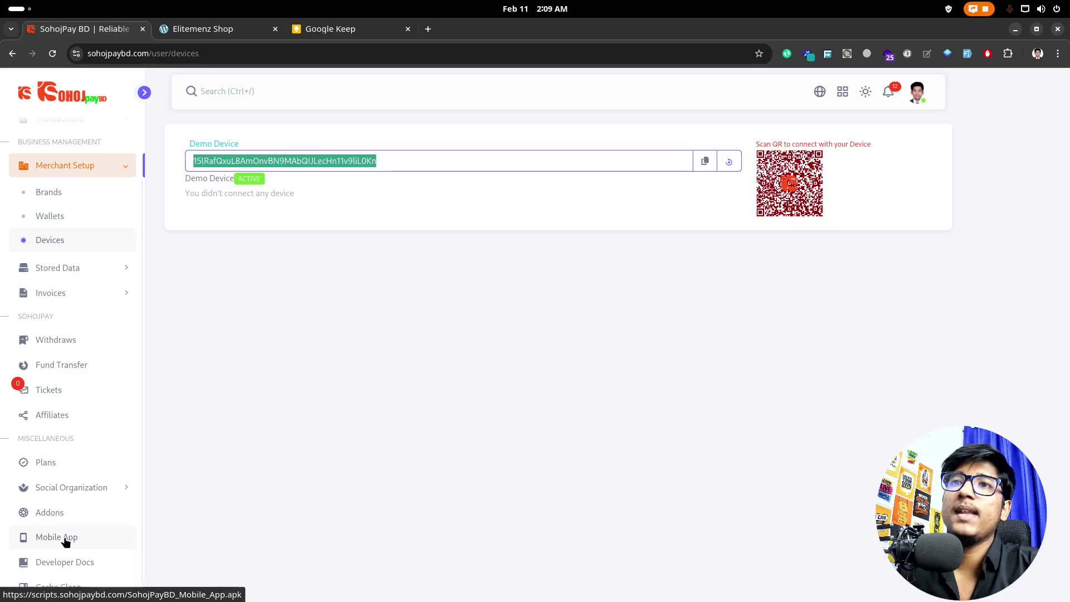
Step: Download the SohojPayBD mobile app apk, then cancel it from Chrome's download bubble
left_click(66, 537)
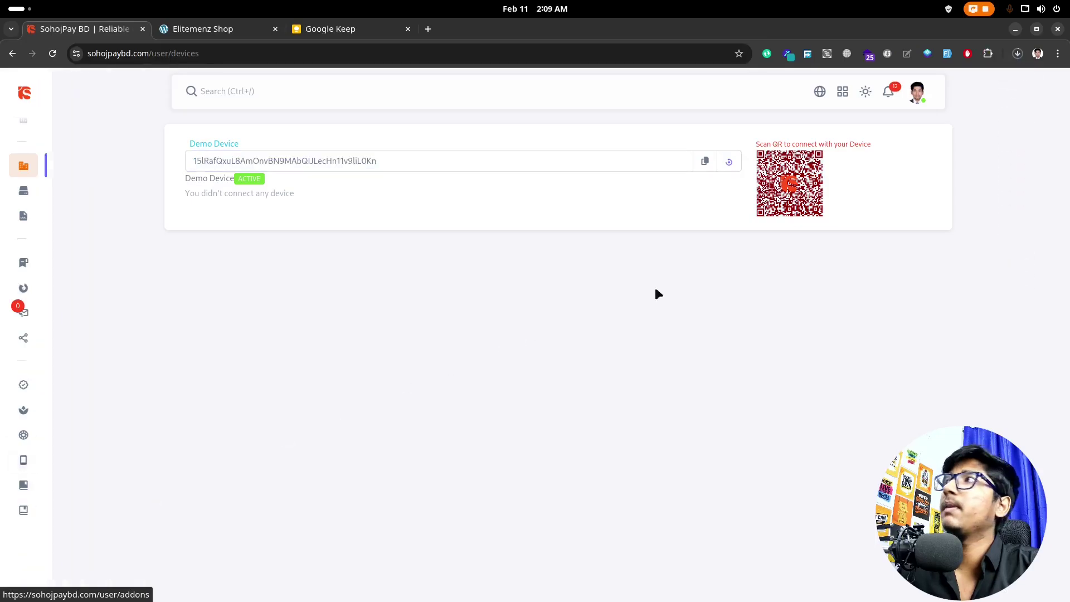
left_click(1018, 53)
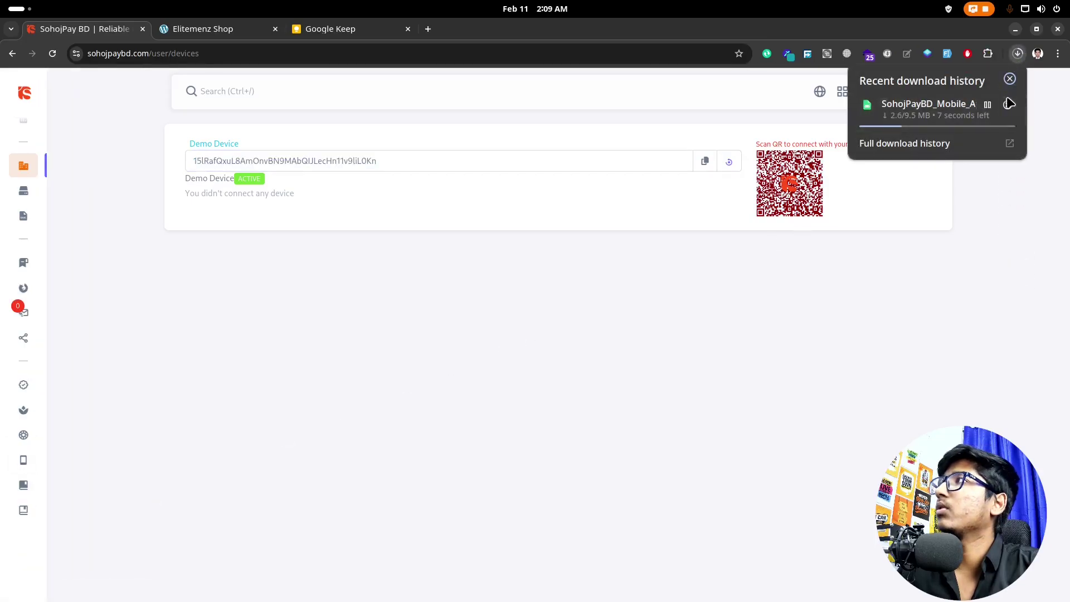
left_click(1010, 103)
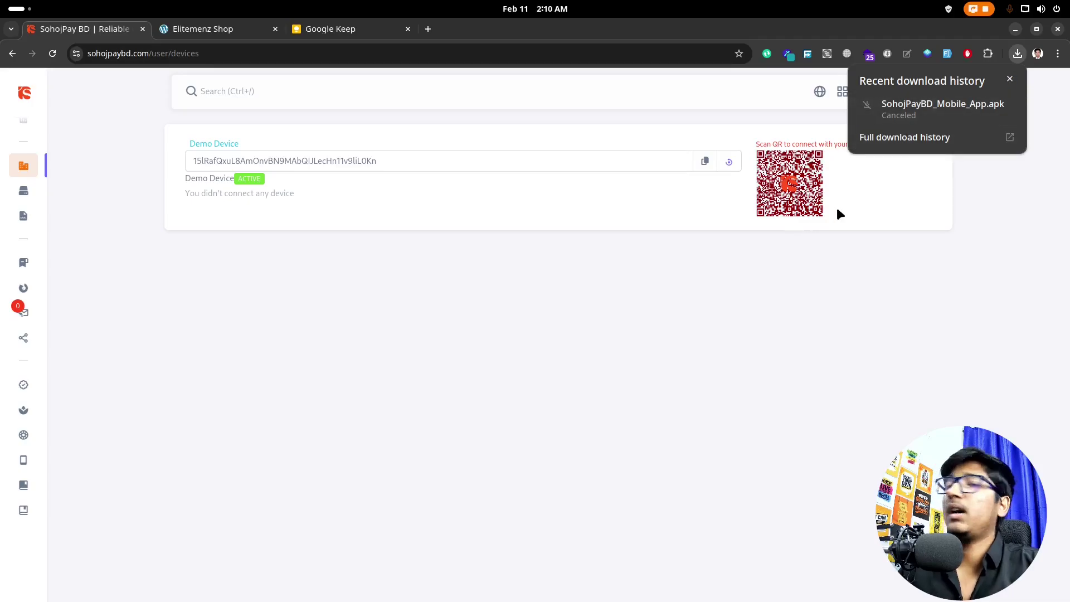
left_click(848, 434)
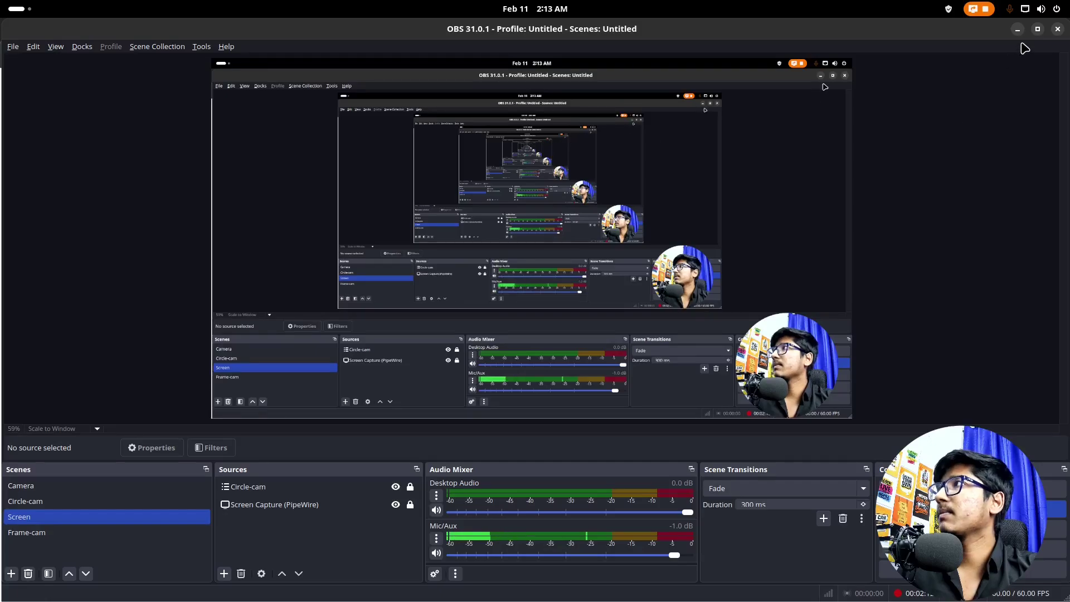
Step: Minimize the OBS Studio window
left_click(1018, 30)
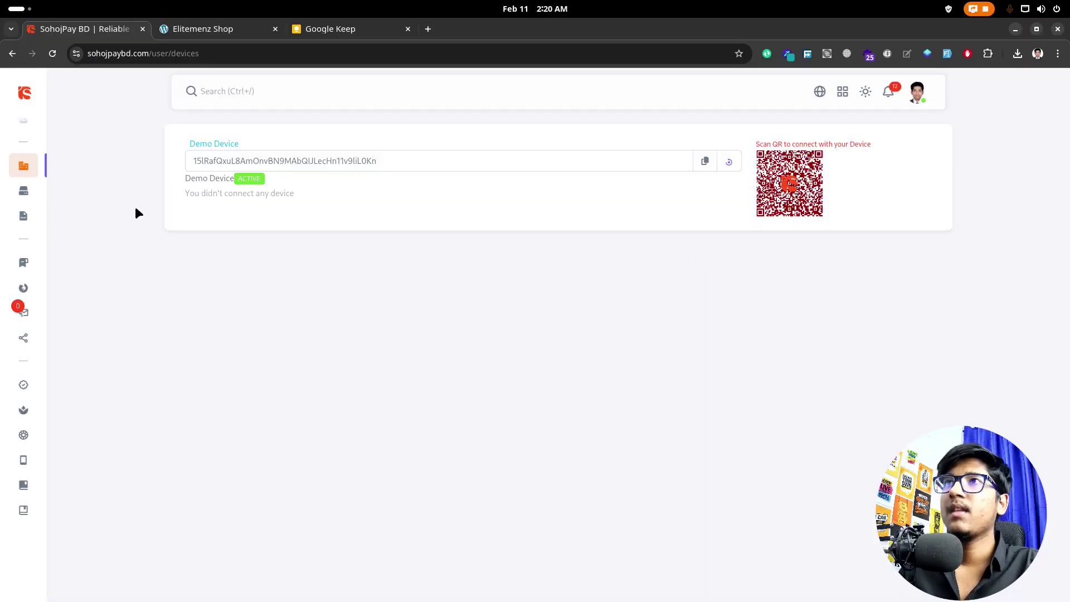
Step: Connect the phone app to Demo Device and confirm its 11 February 2025 02:20:33 AM connection
left_click_drag(185, 195, 233, 198)
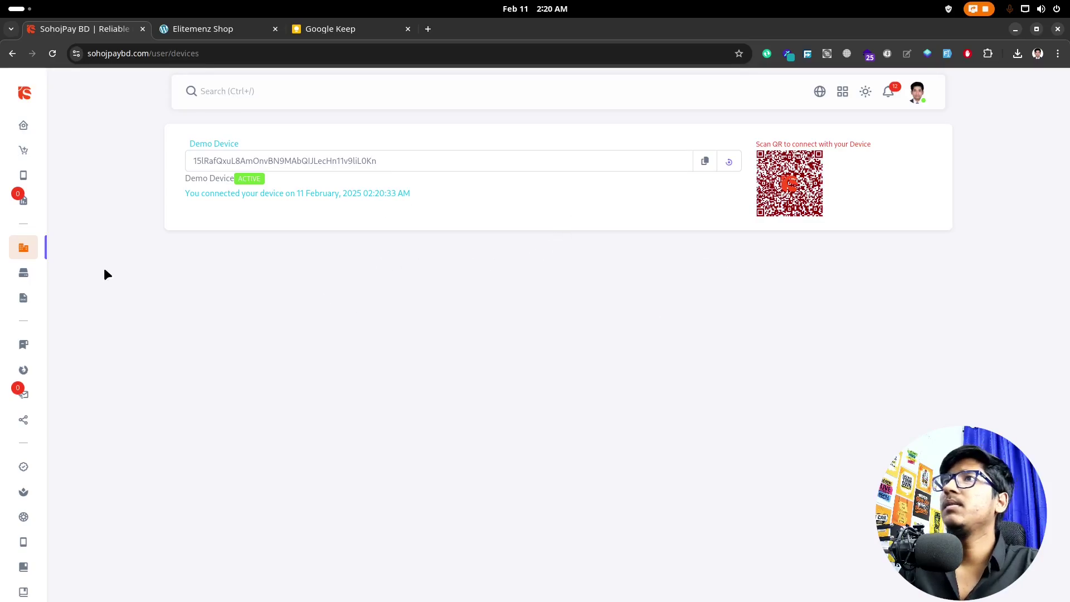
mouse_move(55, 356)
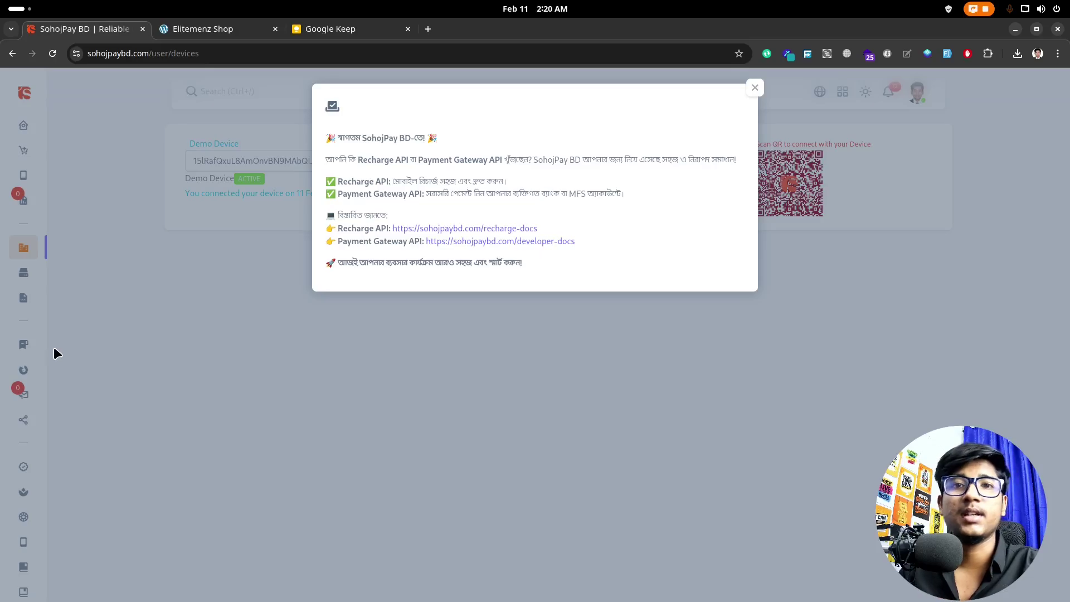
Step: Close the Recharge and Payment Gateway API announcement popup on the Devices page
left_click(755, 89)
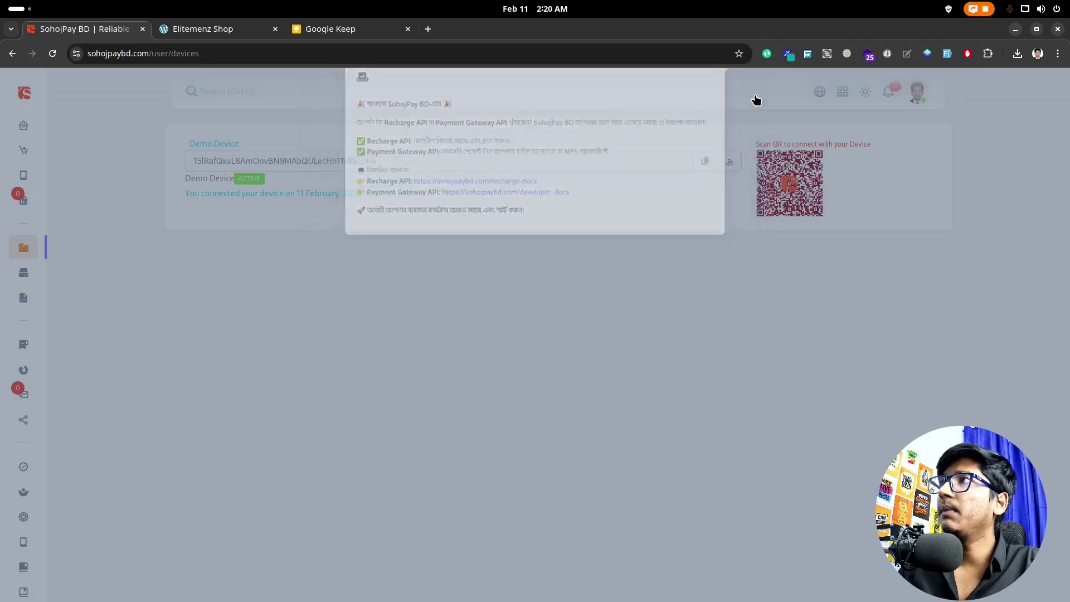
scroll(65, 418, "down", 2)
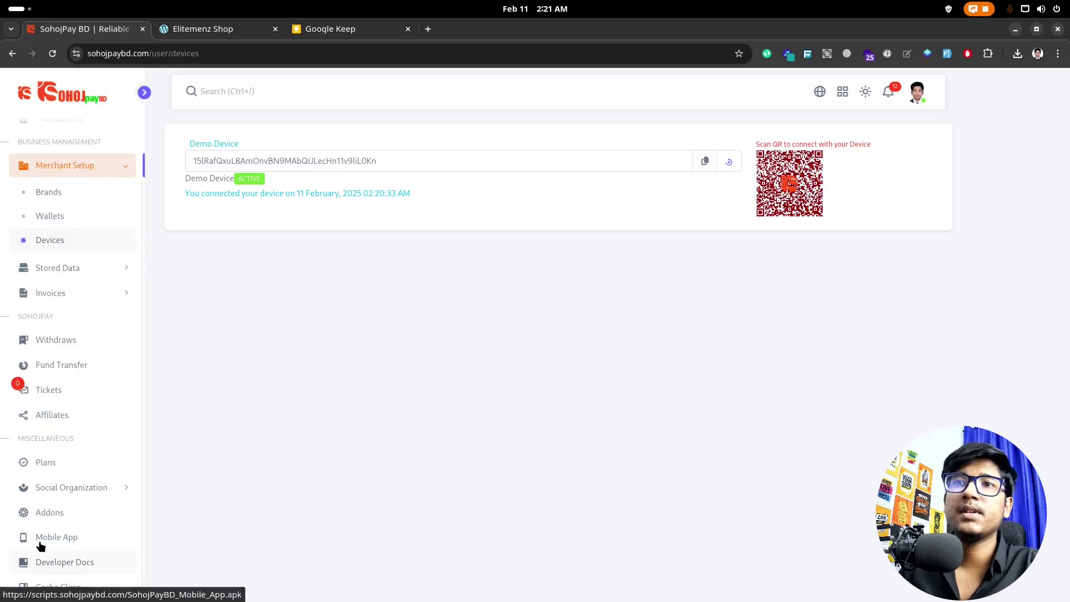
Step: Download the Wp module zip (Sohojpaybd-wp-plugin-main) from the developer docs' All Modules list
left_click(83, 566)
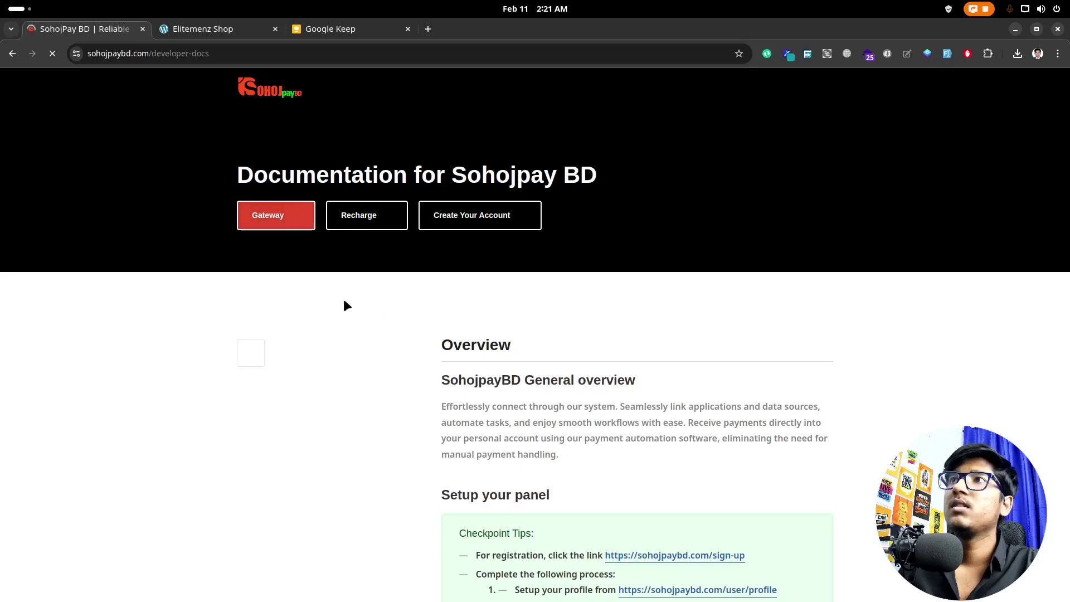
scroll(556, 367, "down", 5)
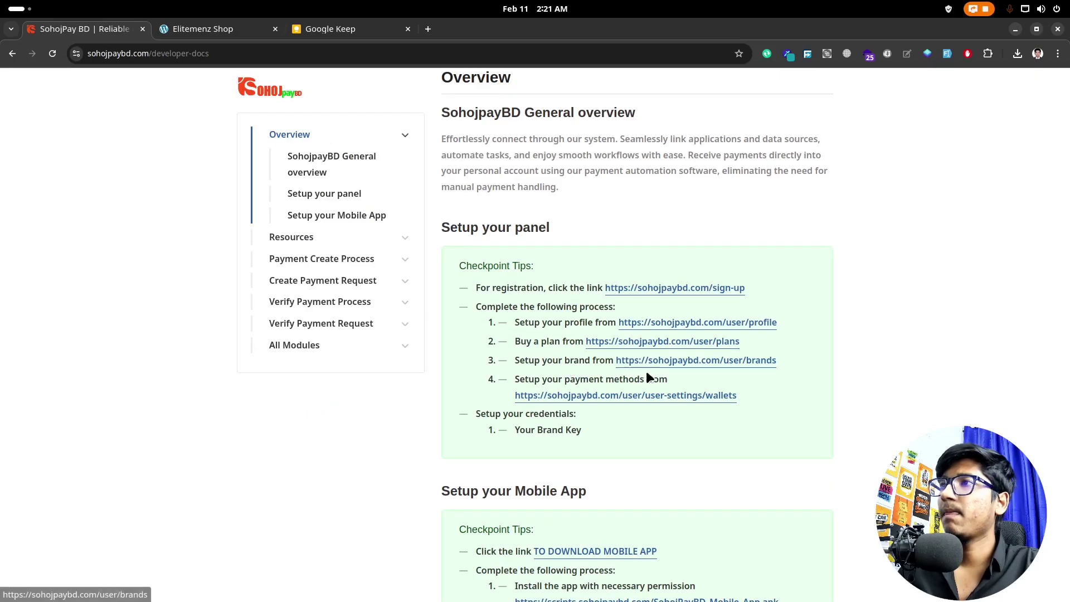
left_click(321, 346)
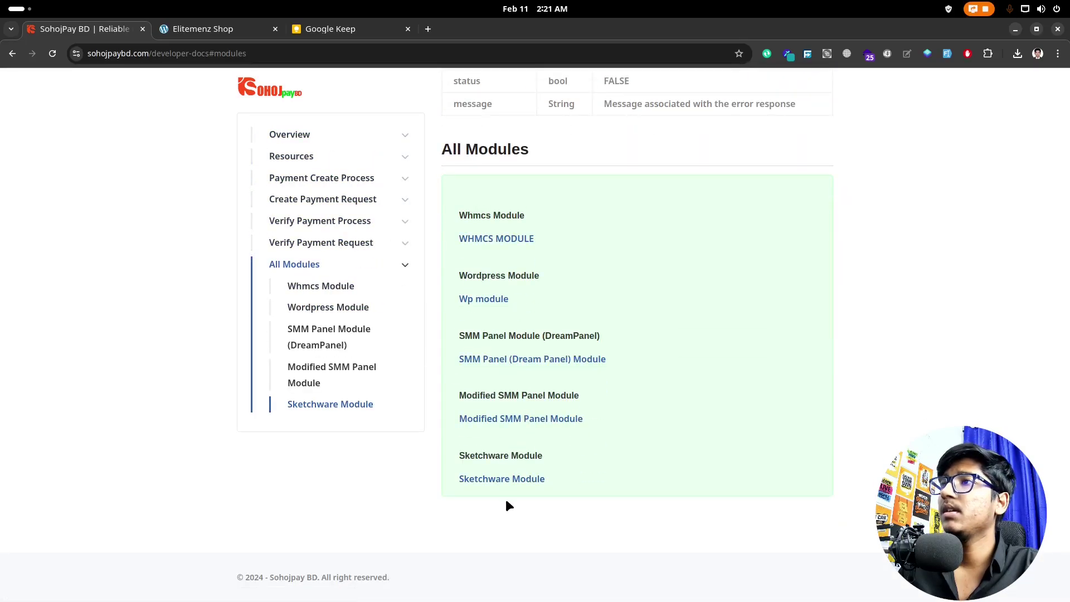
left_click(485, 301)
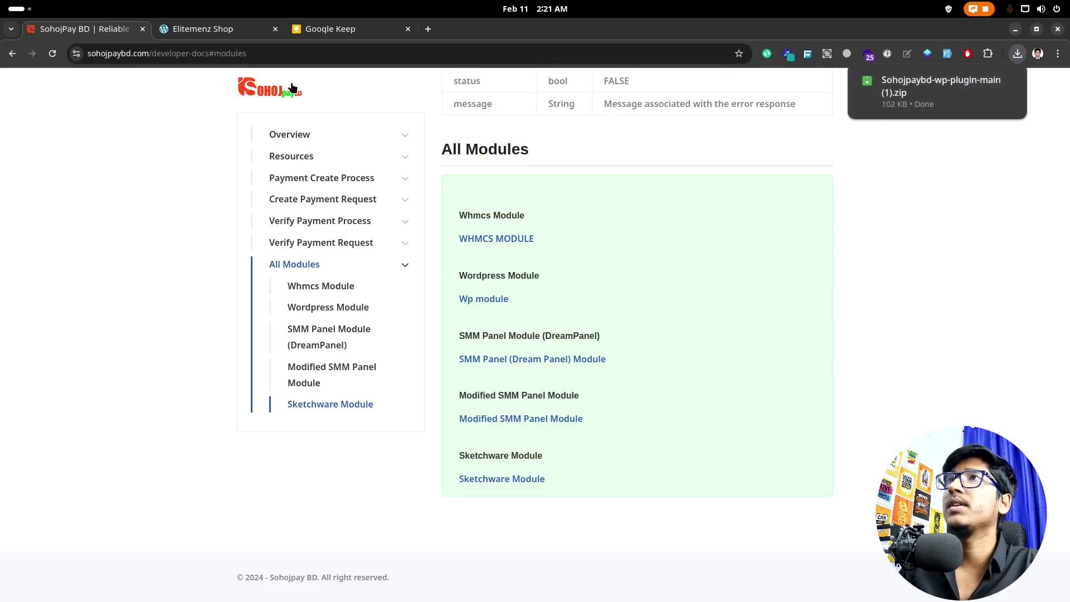
Step: Load the Elitemenz Shop /wp-admin dashboard and go to Plugins > Add New Plugin
left_click(231, 37)
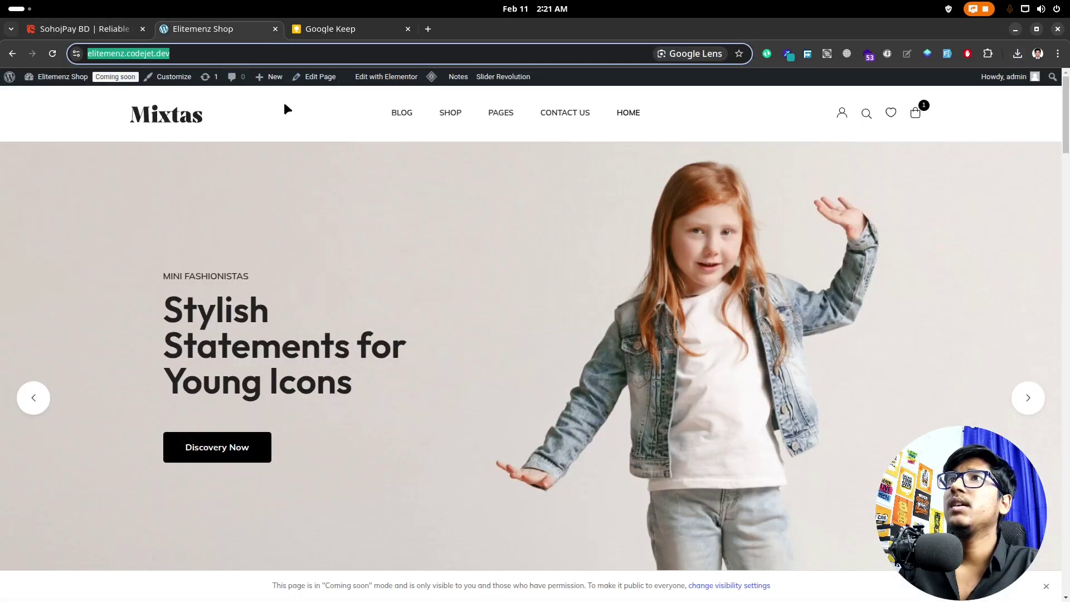
left_click(343, 54)
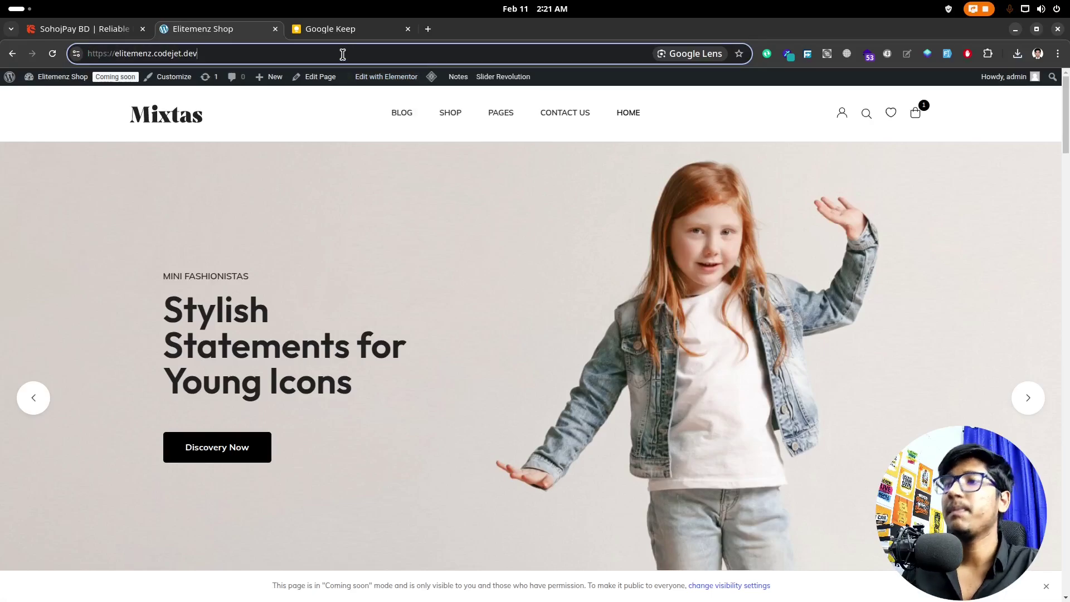
type("/wp-admin")
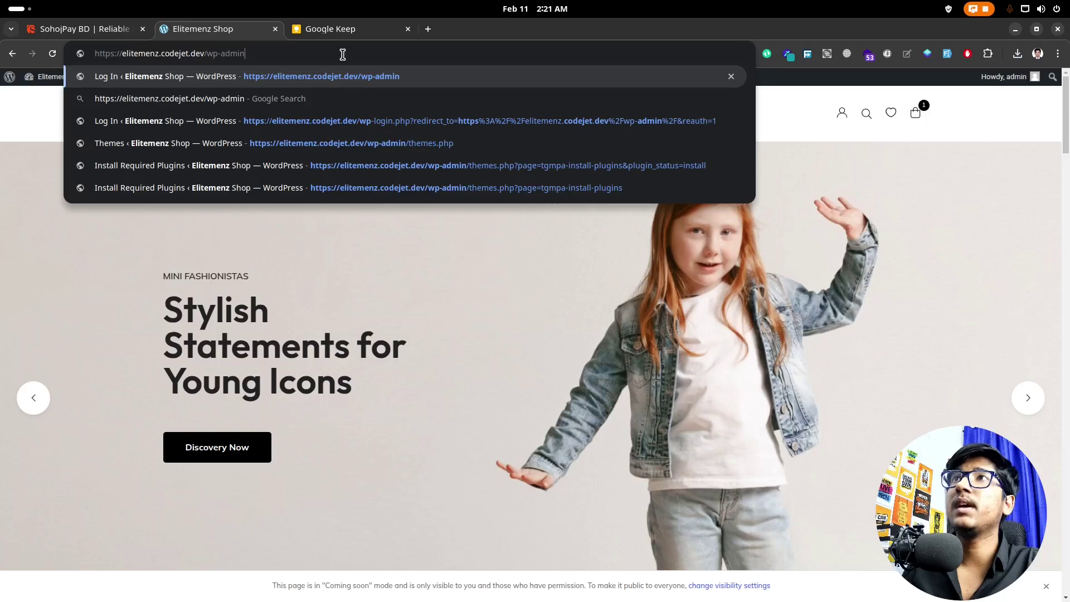
key("Return")
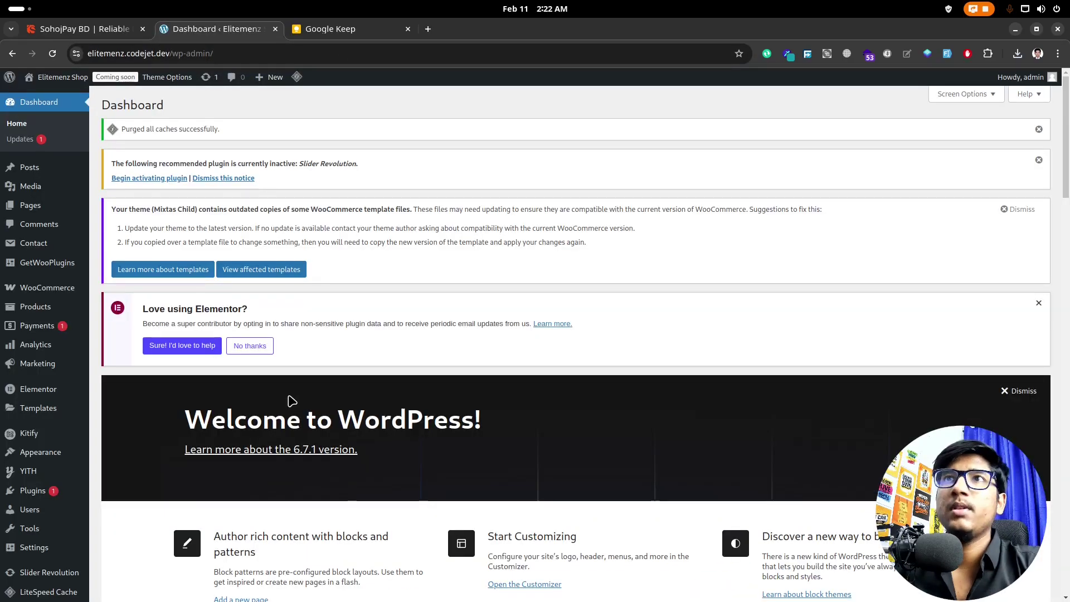
mouse_move(26, 491)
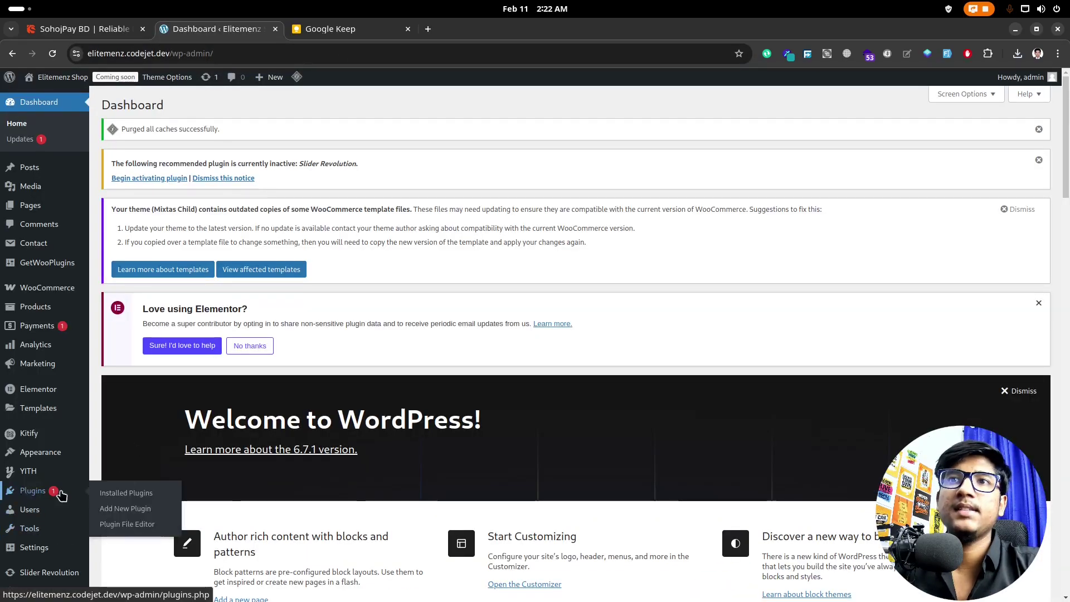
left_click(125, 512)
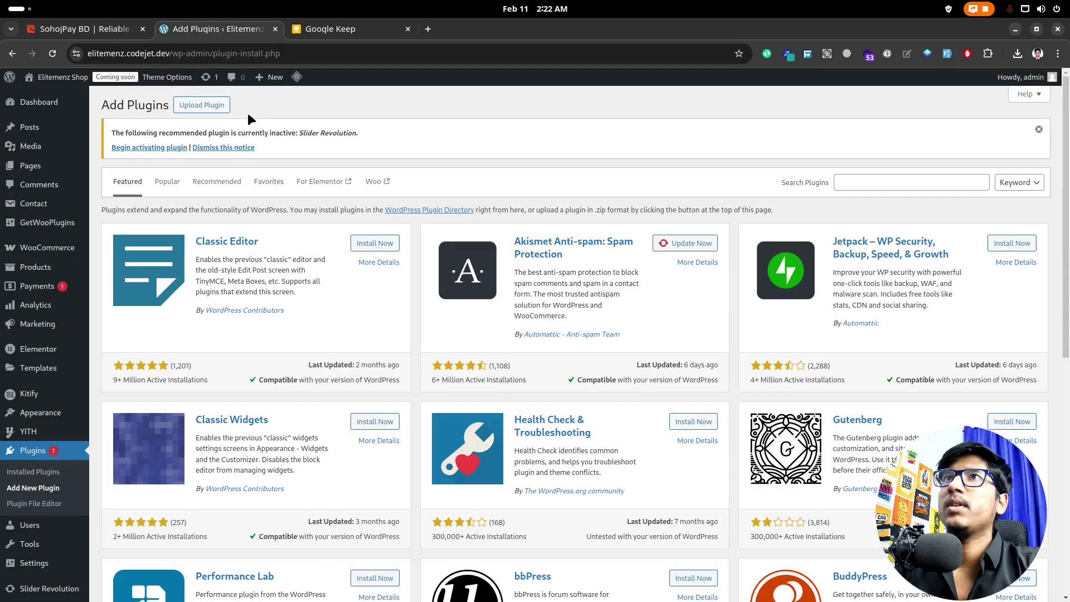
Step: Upload and install Sohojpaybd-wp-plugin-main.zip, then open its Sohojpay BD setup page
left_click(212, 112)
left_click(501, 257)
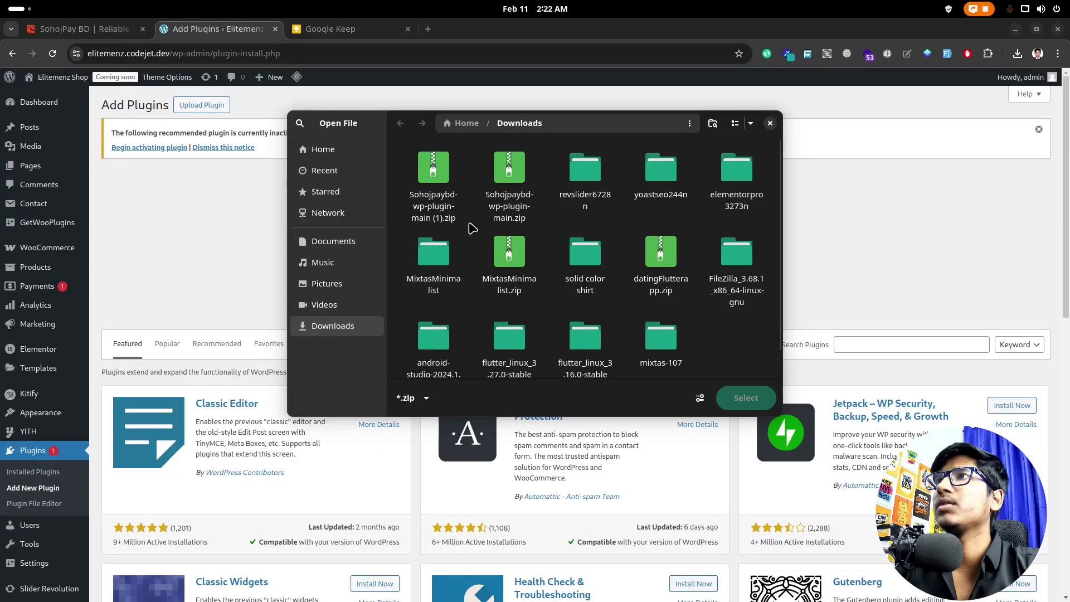
left_click(492, 196)
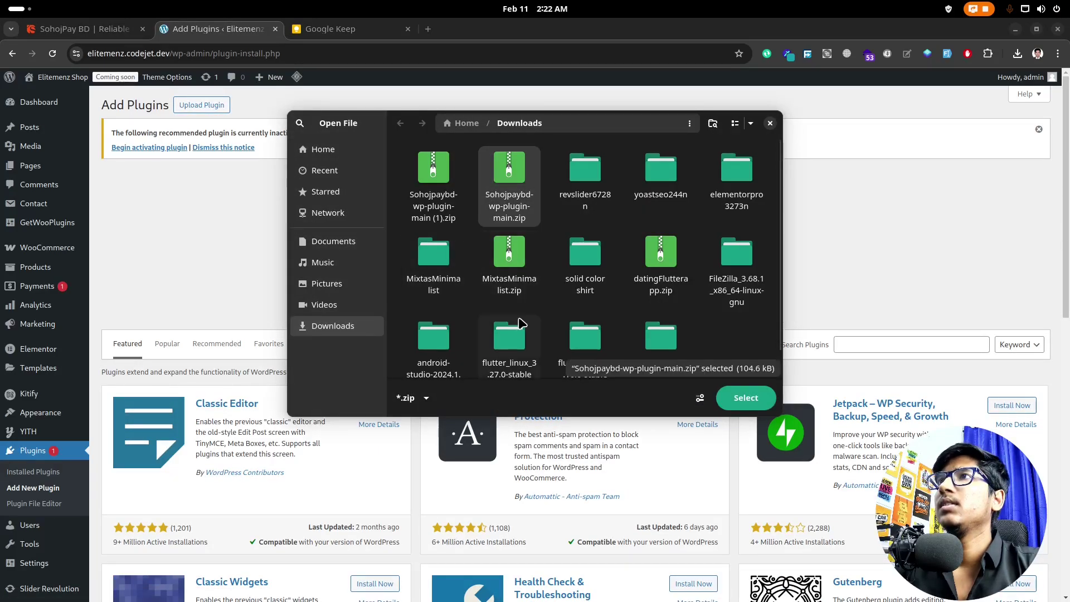
left_click(746, 397)
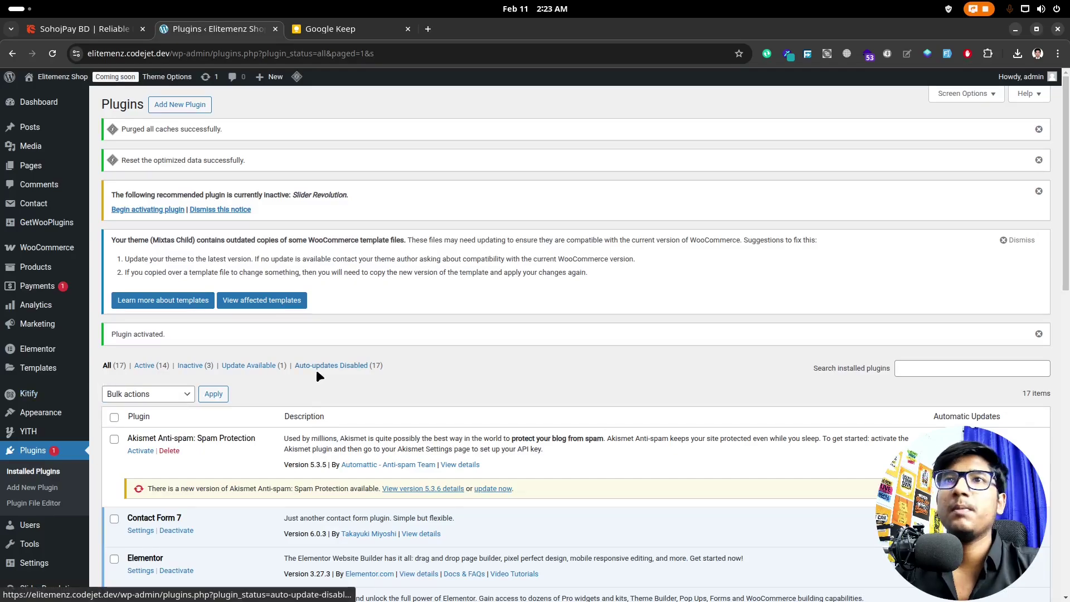
scroll(83, 413, "down", 6)
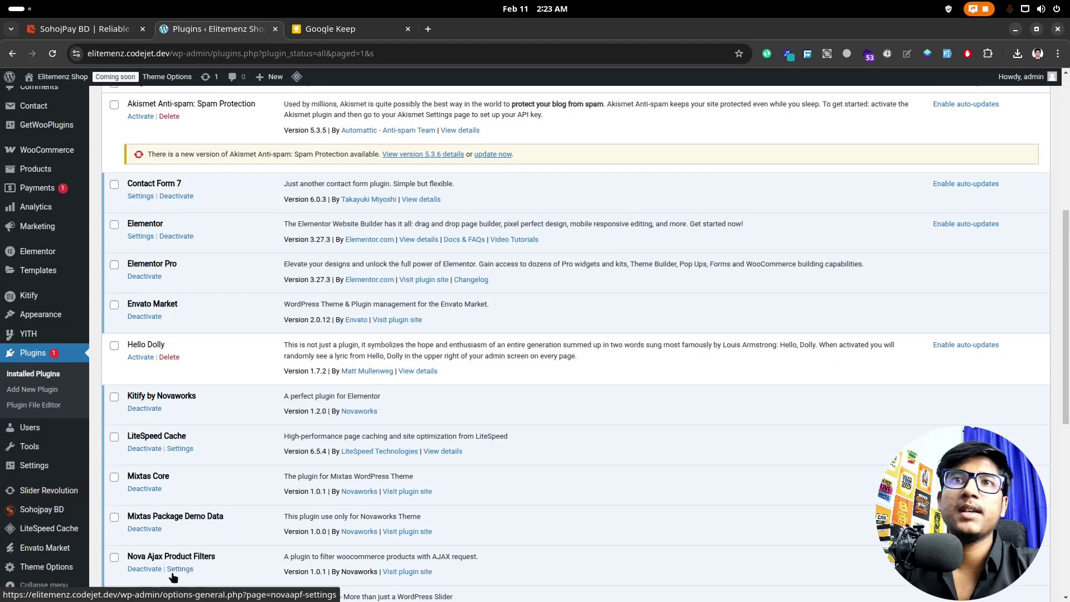
mouse_move(41, 522)
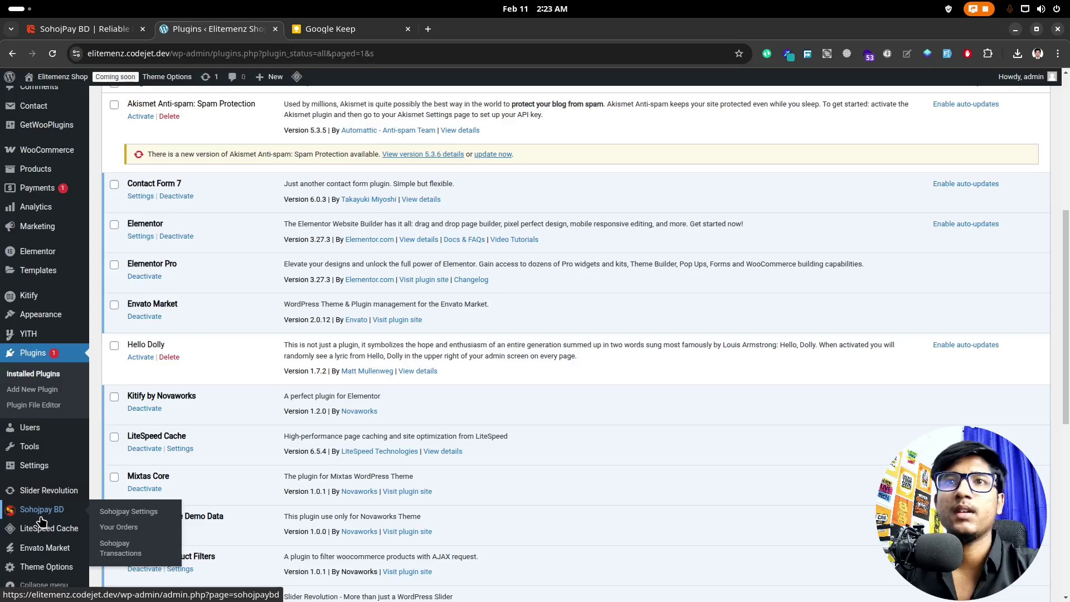
left_click(51, 521)
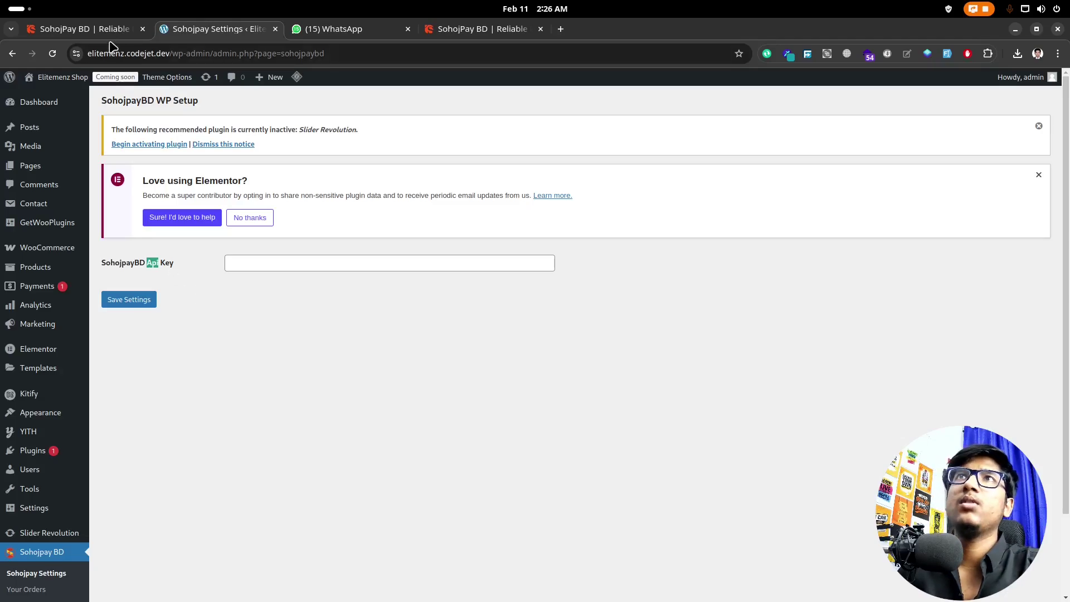
Step: Copy the Elitemenz brand key from SohojPay's Merchant Setup > Brands page
left_click(84, 29)
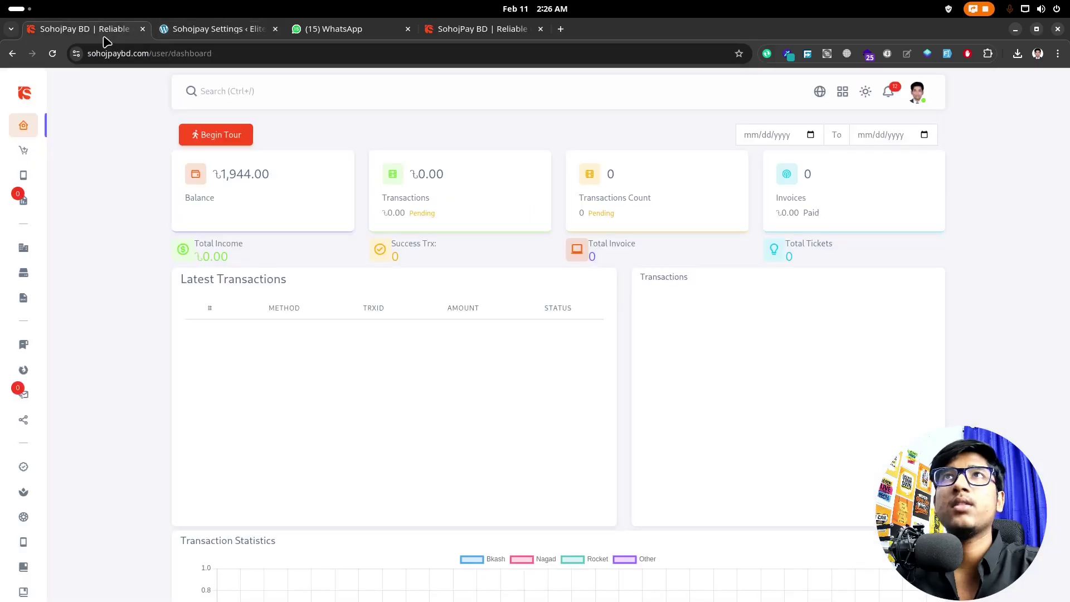
mouse_move(61, 365)
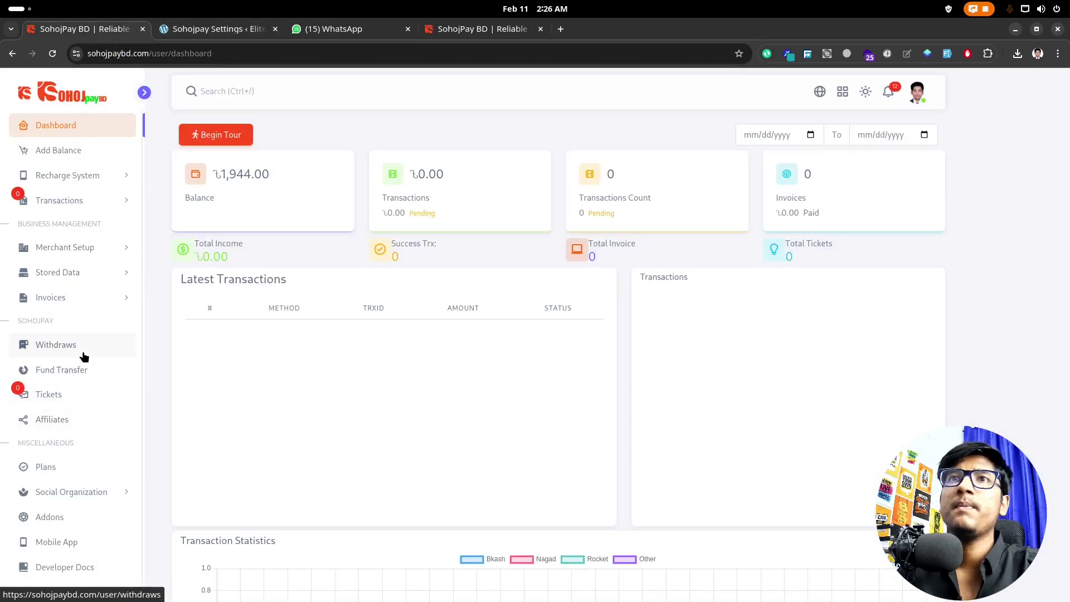
left_click(83, 250)
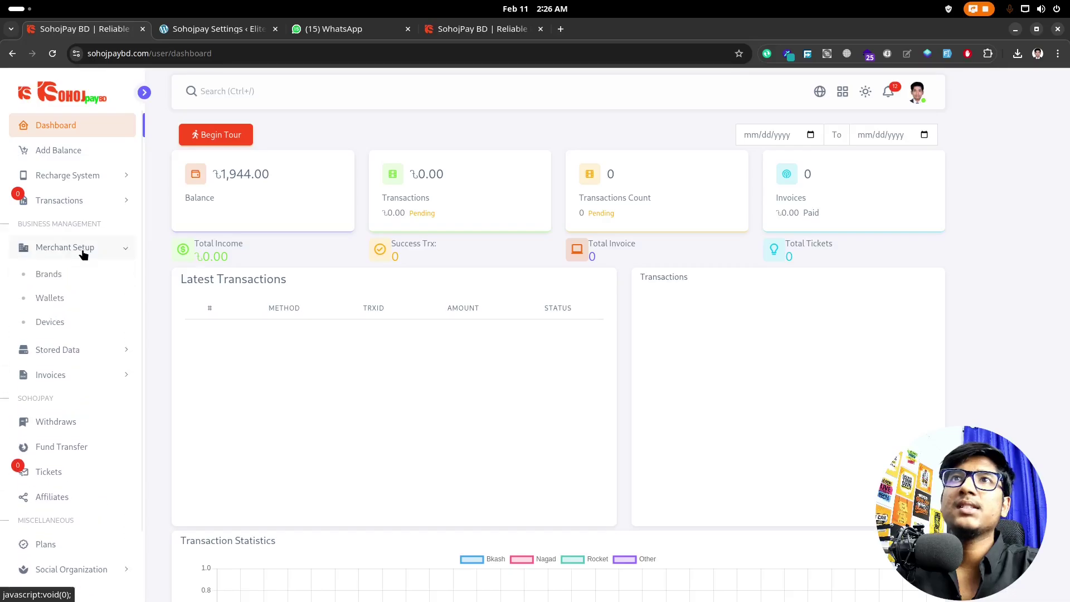
left_click(62, 274)
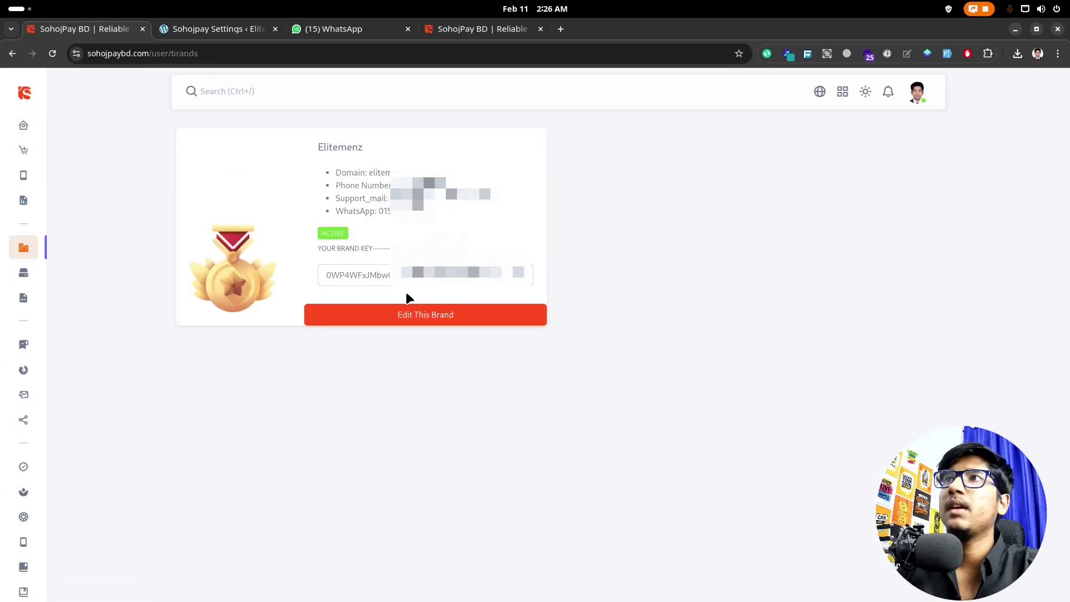
left_click(529, 274)
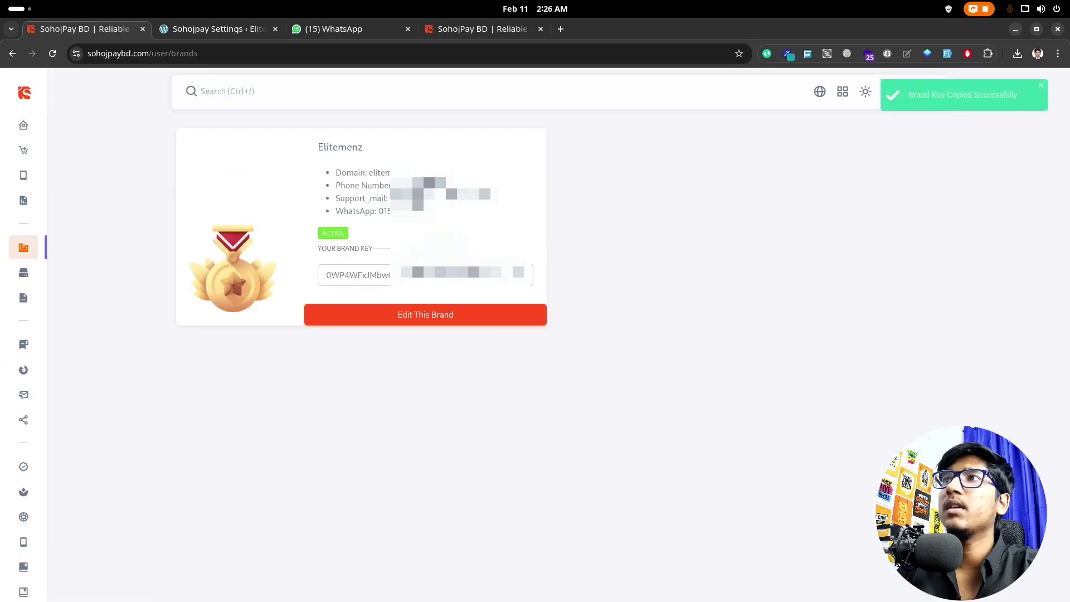
left_click(239, 29)
Step: Paste the Elitemenz brand key into the SohojpayBD Api Key field and save
left_click(302, 265)
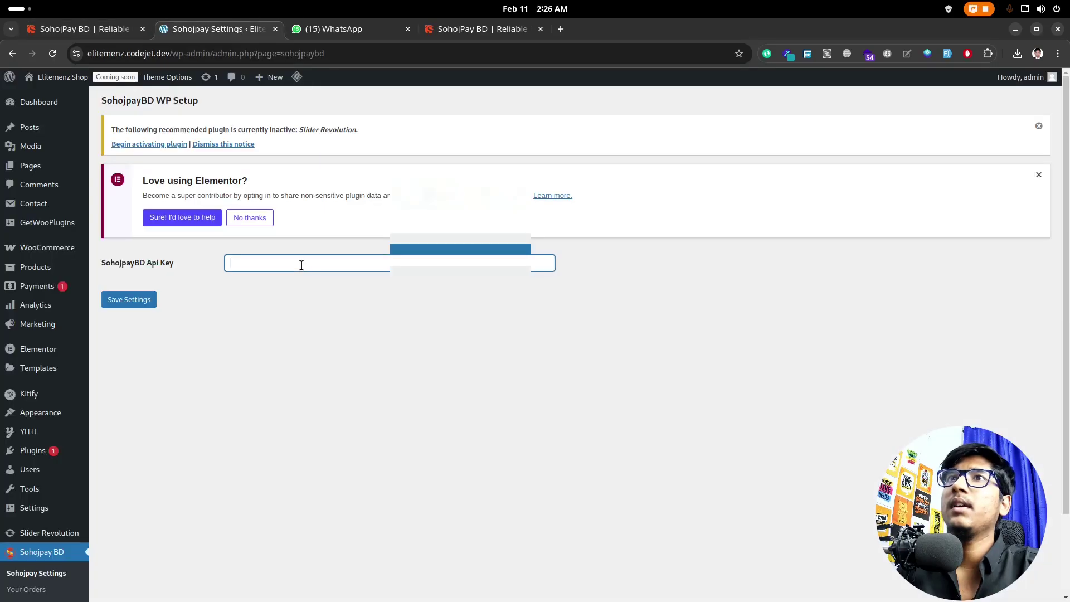
key("ctrl+v")
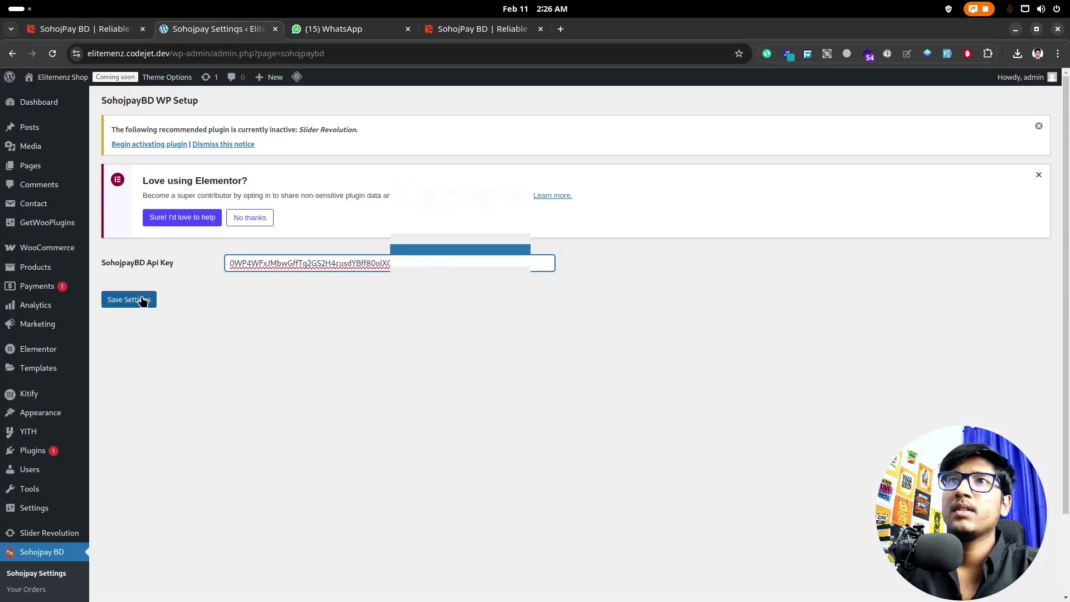
left_click(144, 301)
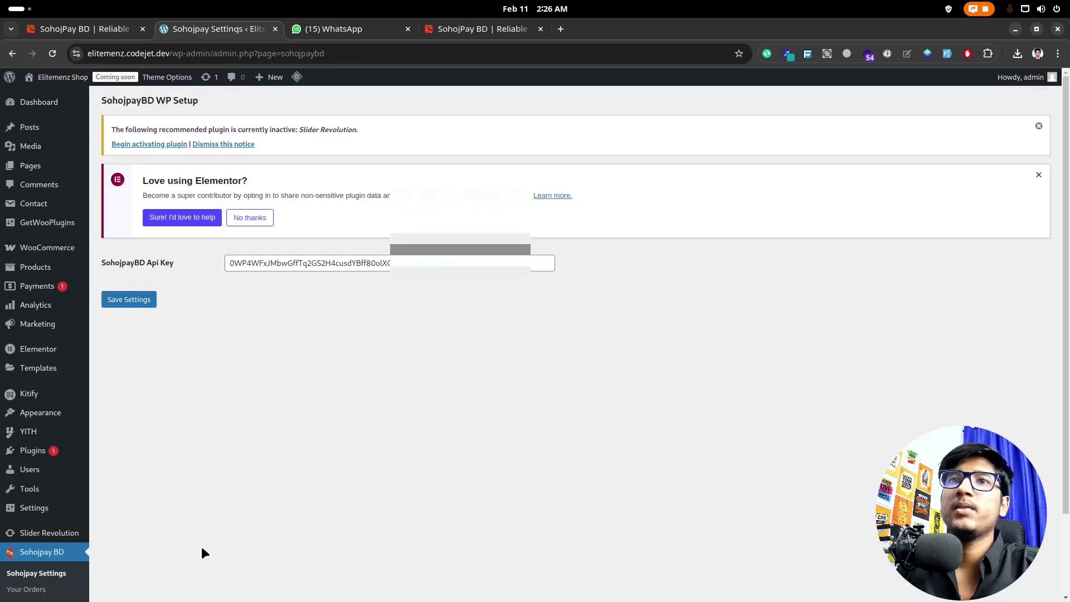
scroll(79, 547, "down", 3)
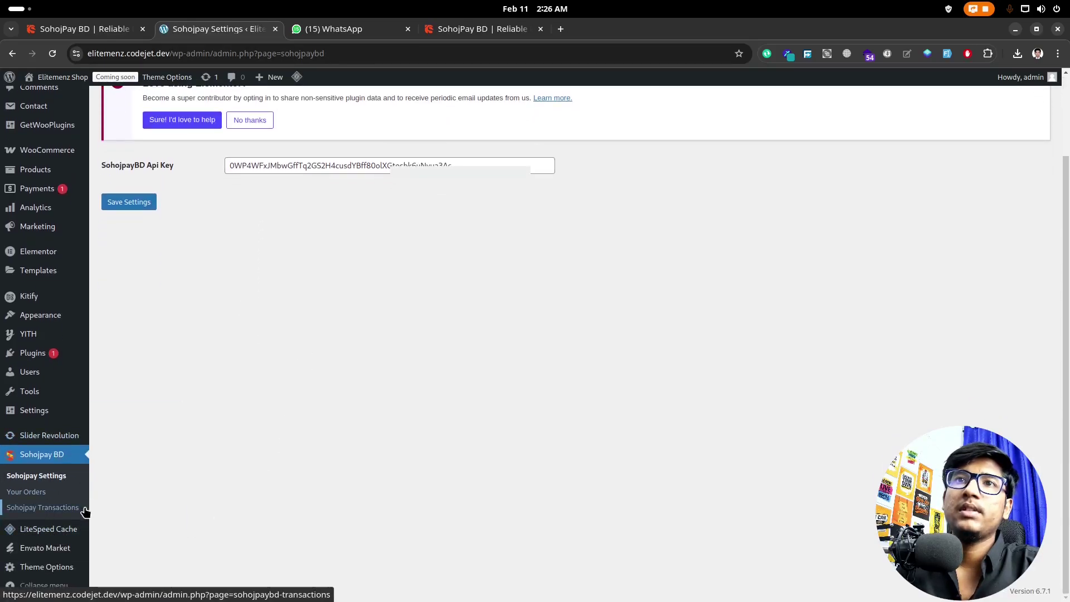
Step: Look through the empty Sohojpay BD Your Orders list, then go to WooCommerce Home
left_click(34, 495)
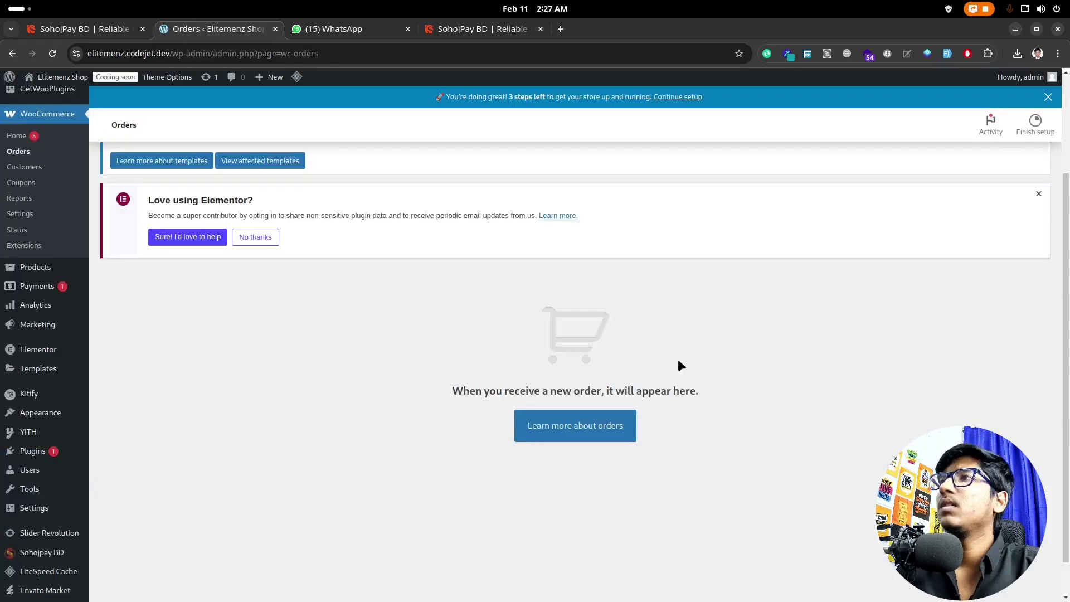
scroll(722, 356, "up", 2)
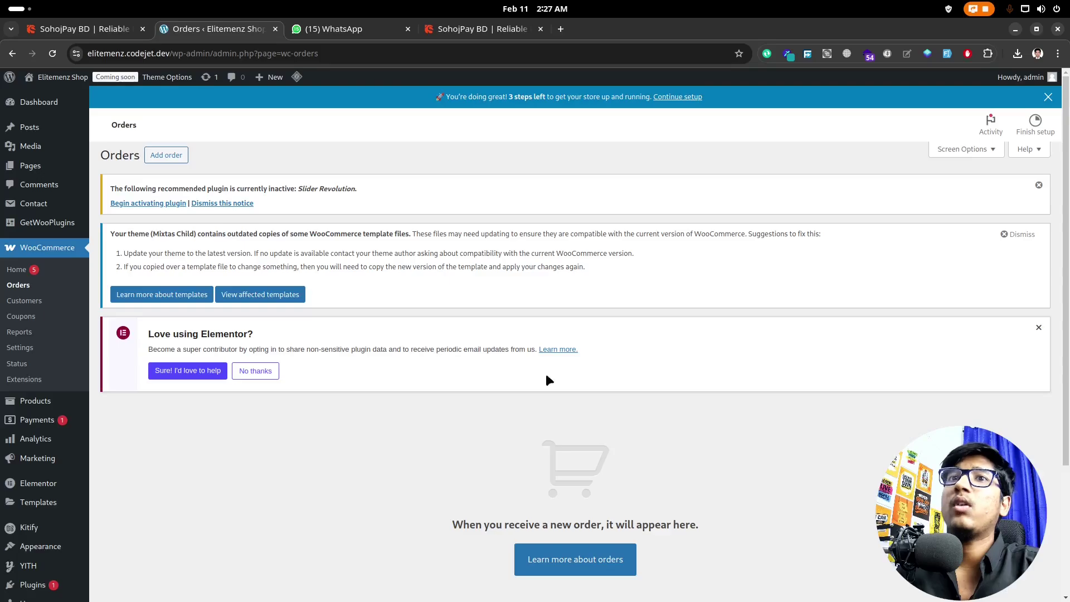
scroll(413, 430, "down", 1)
scroll(360, 441, "down", 2)
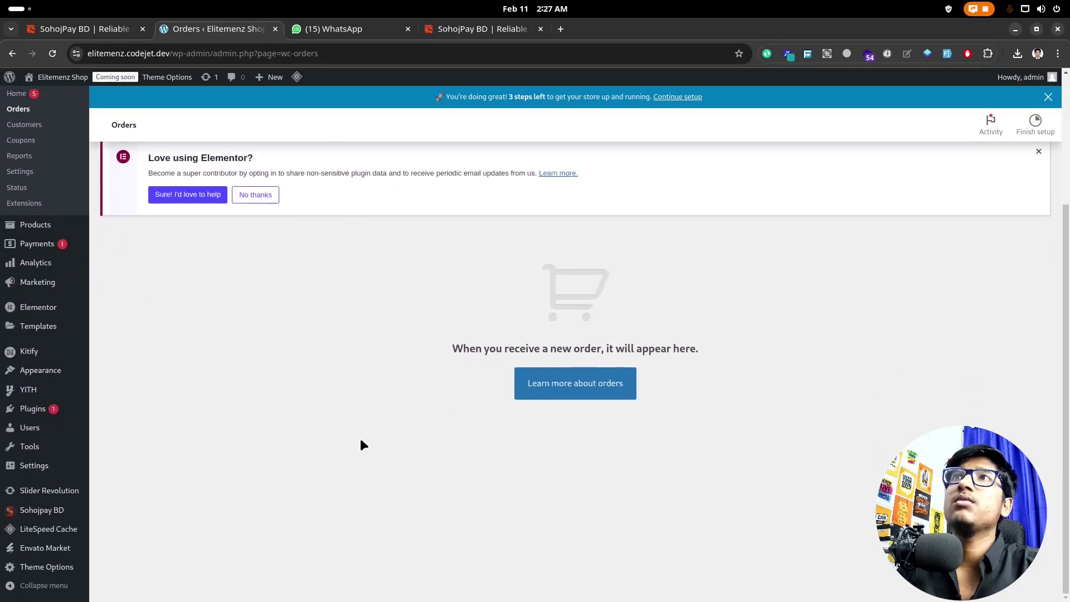
scroll(201, 509, "up", 3)
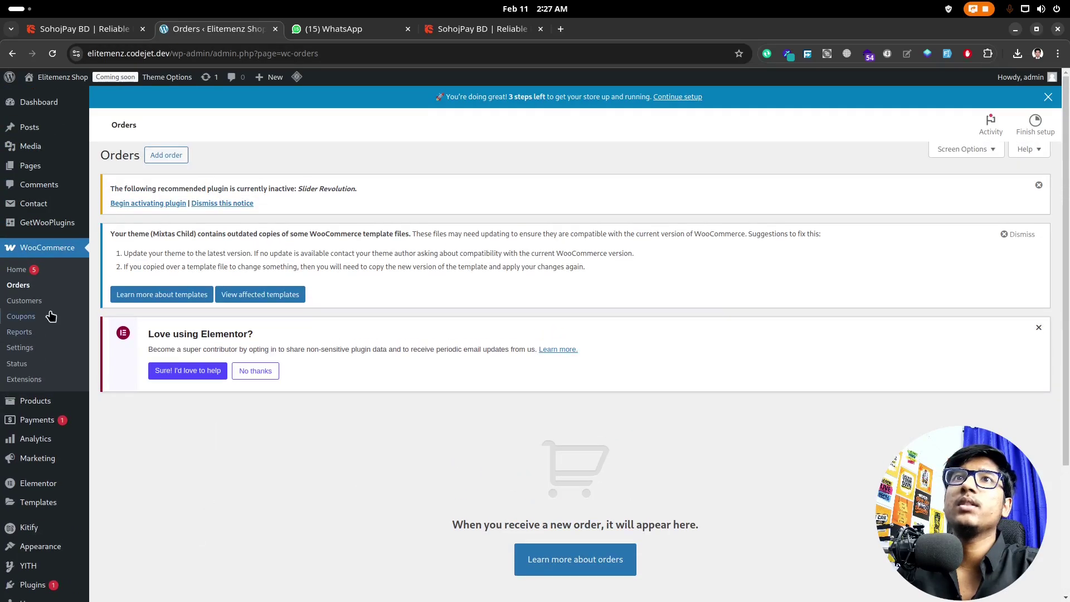
left_click(22, 270)
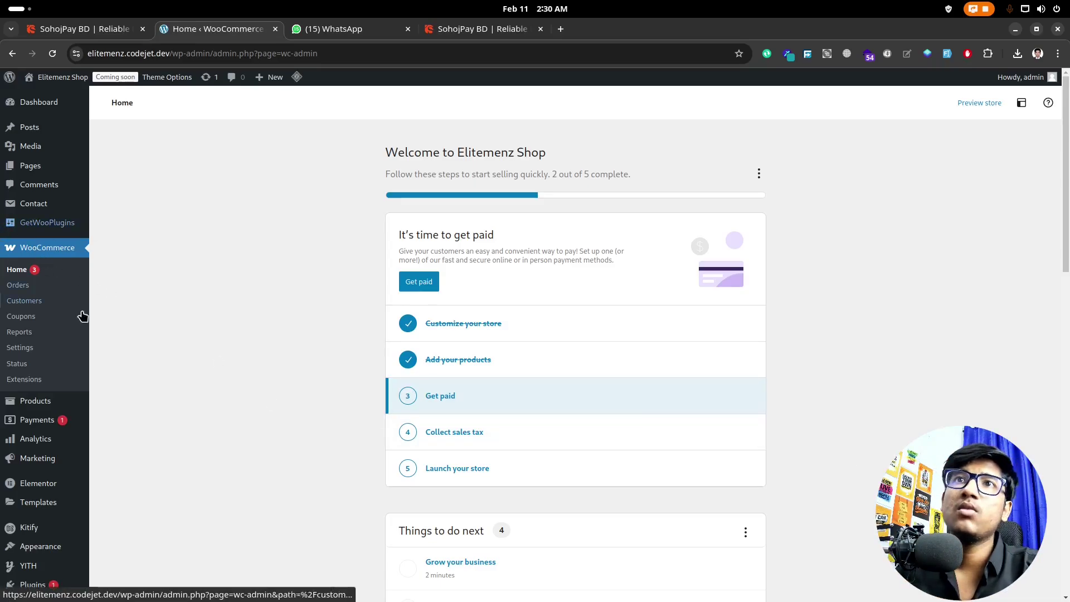
Step: Move Sohojpaybd to the top of the payment methods, enable it, and open its settings
left_click(41, 351)
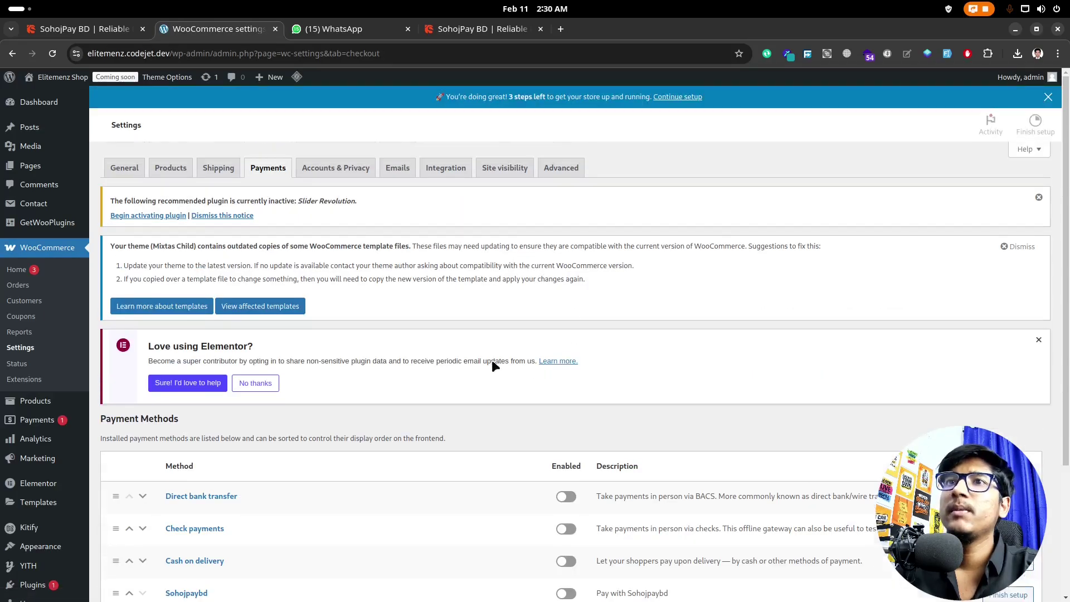
scroll(423, 383, "down", 3)
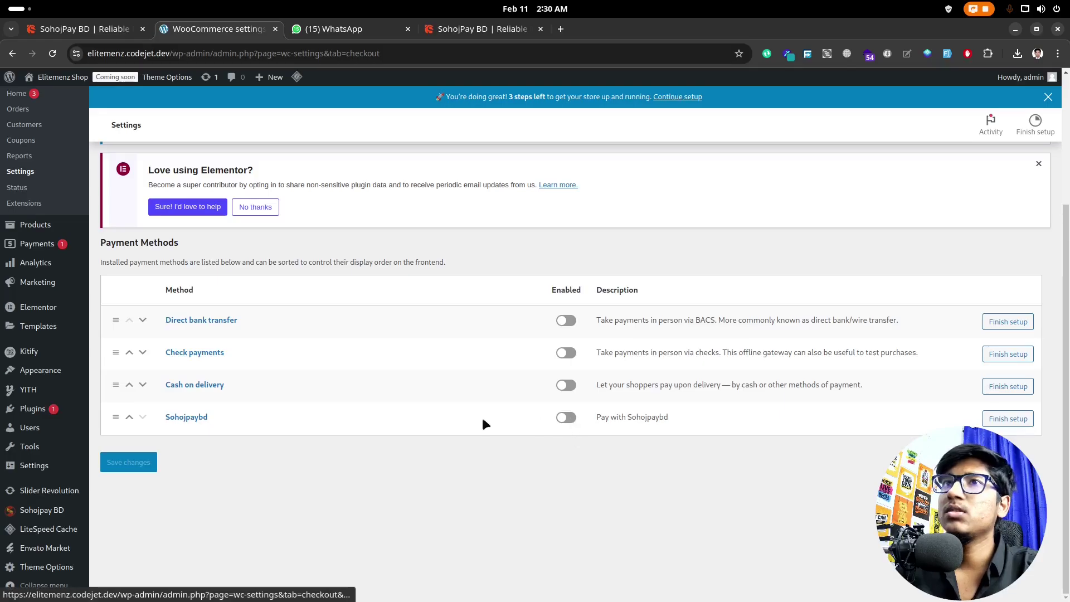
left_click(129, 417)
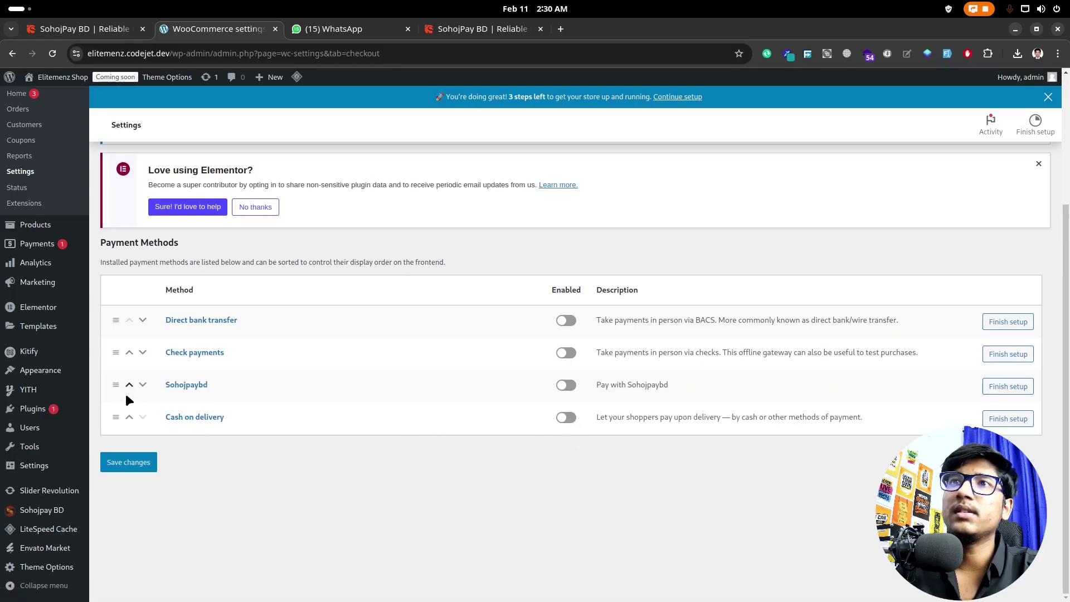
left_click(130, 386)
left_click(130, 355)
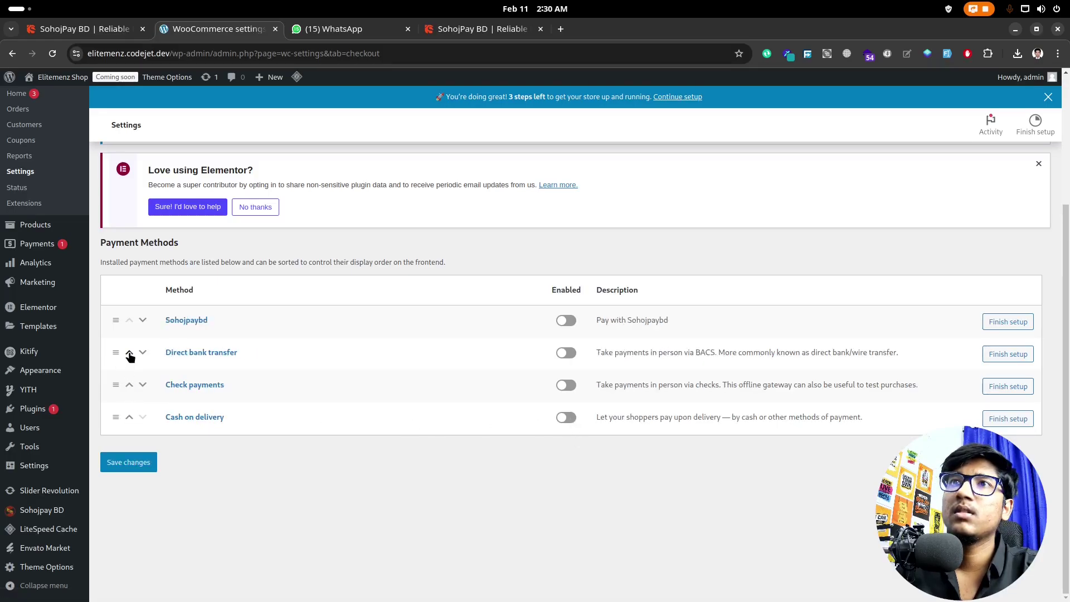
left_click(567, 321)
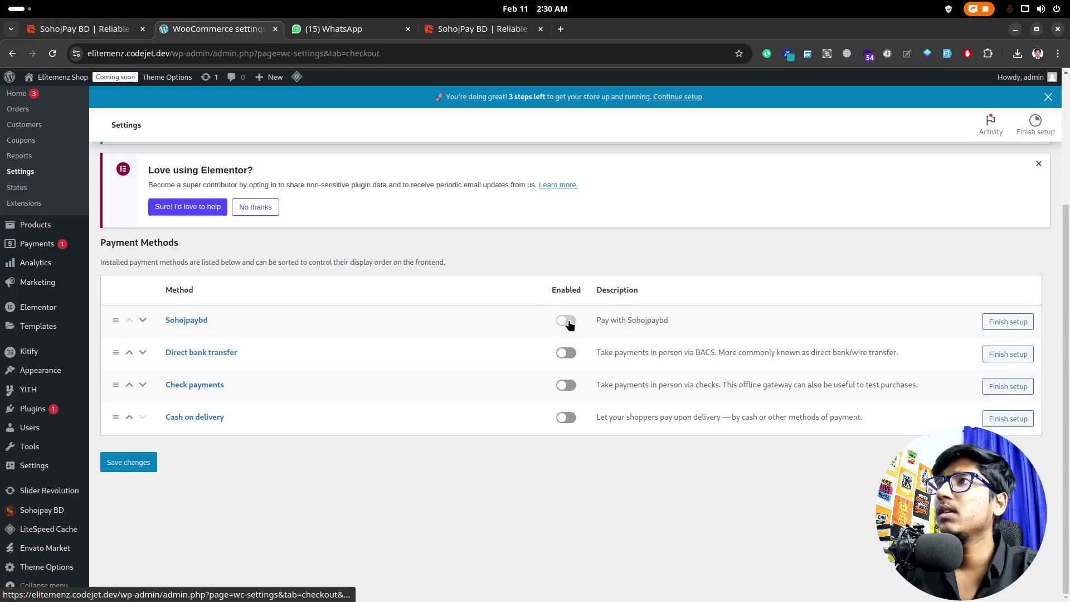
left_click(1001, 329)
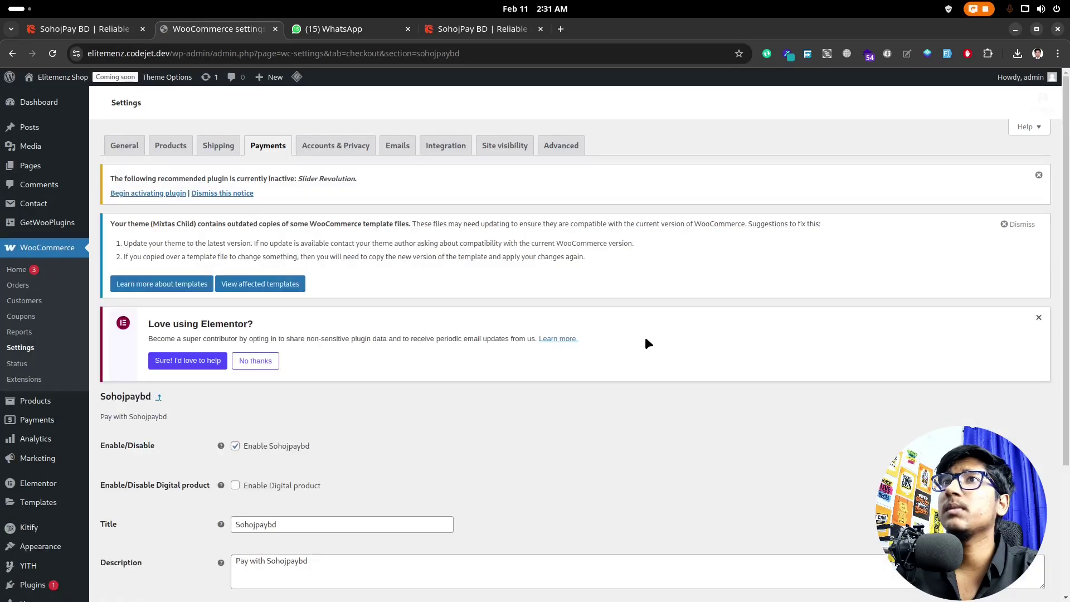
Step: Set the gateway title to 'Sohojpay BD' and description to 'Pay with Sohojpay BD', then save
scroll(547, 485, "down", 3)
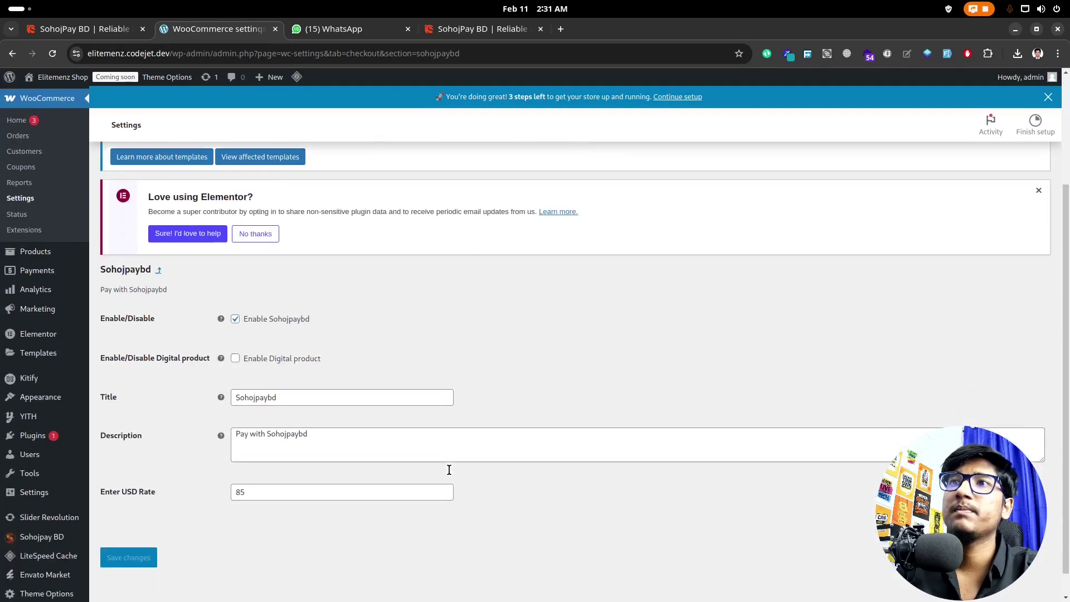
left_click(282, 370)
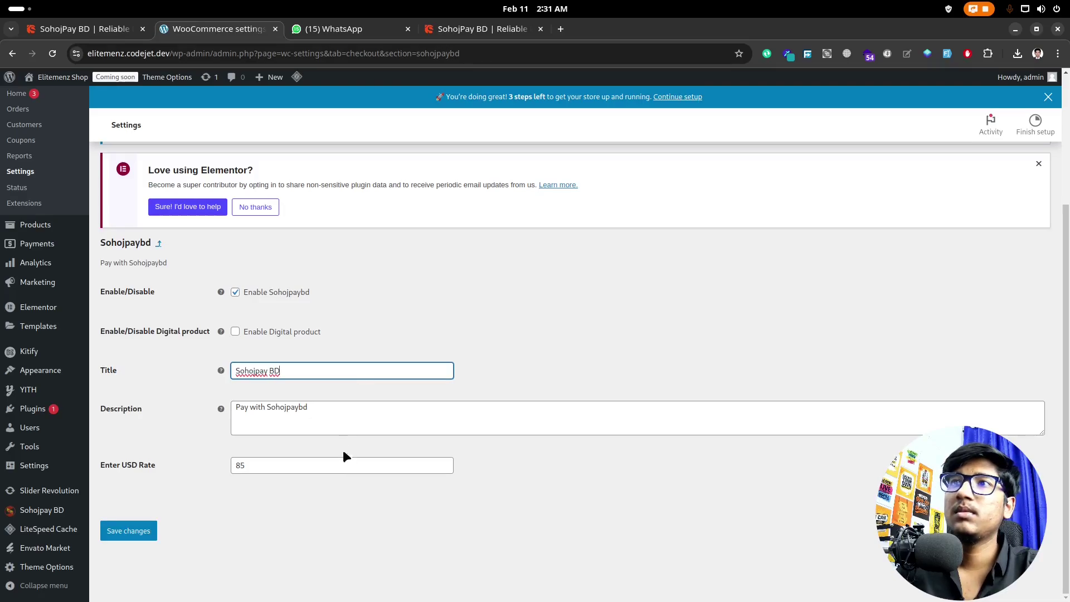
left_click(295, 408)
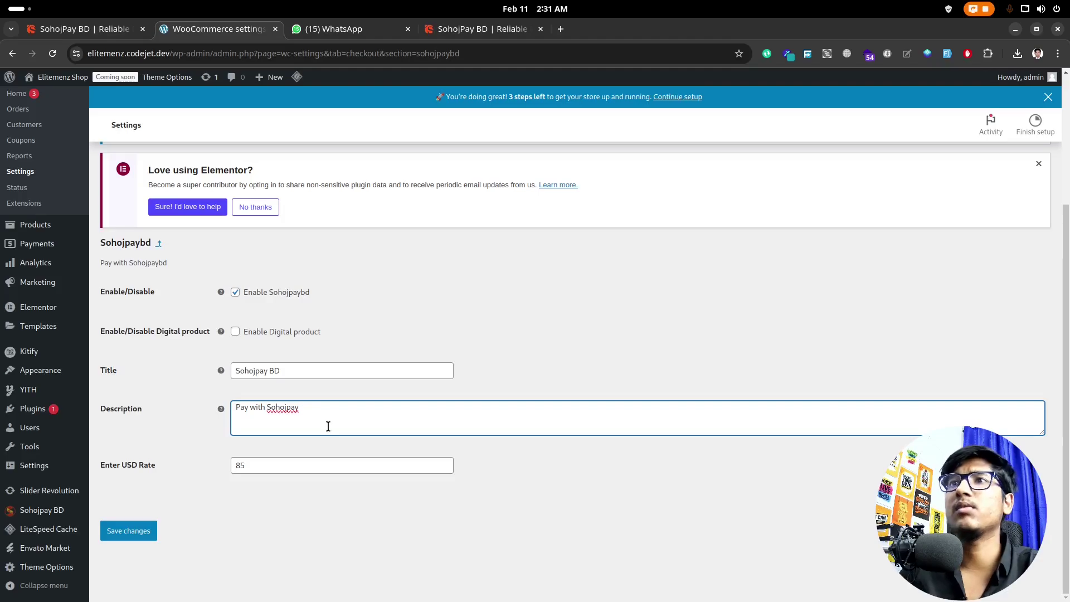
left_click(414, 499)
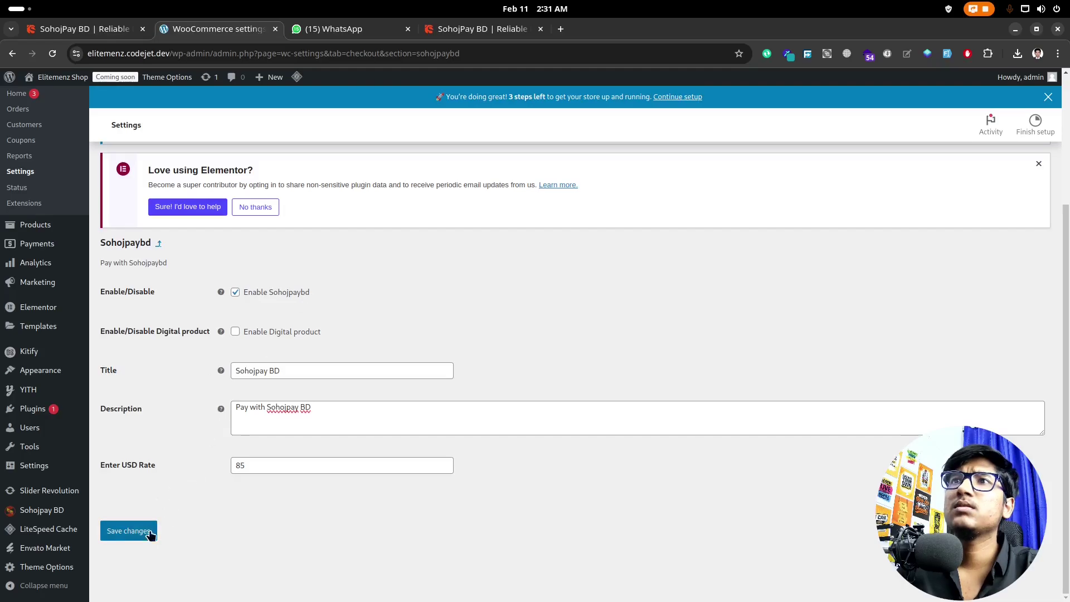
left_click(124, 538)
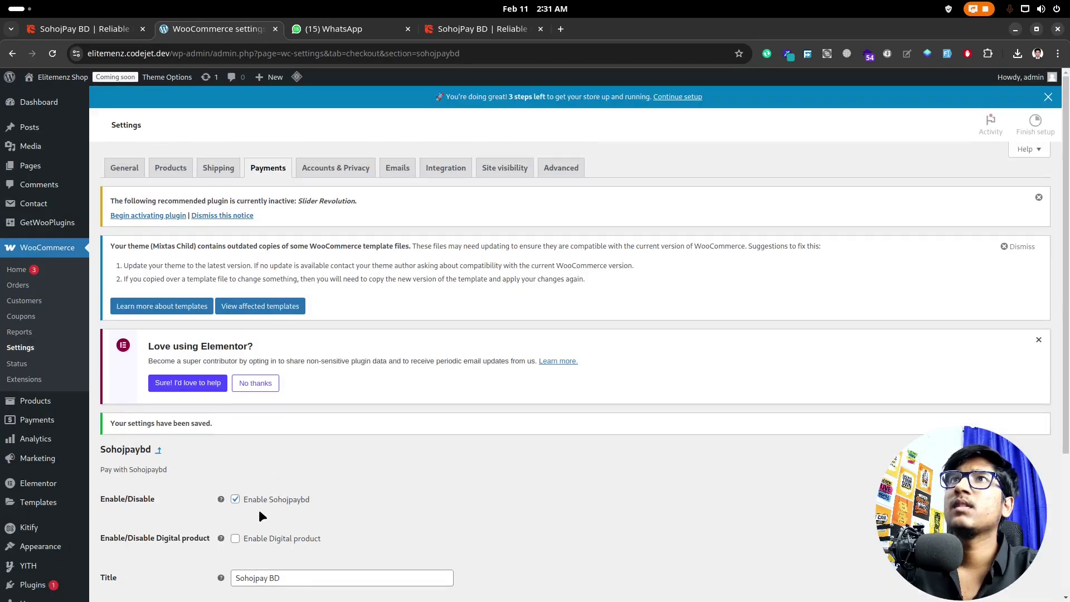
scroll(483, 309, "down", 3)
scroll(569, 349, "up", 2)
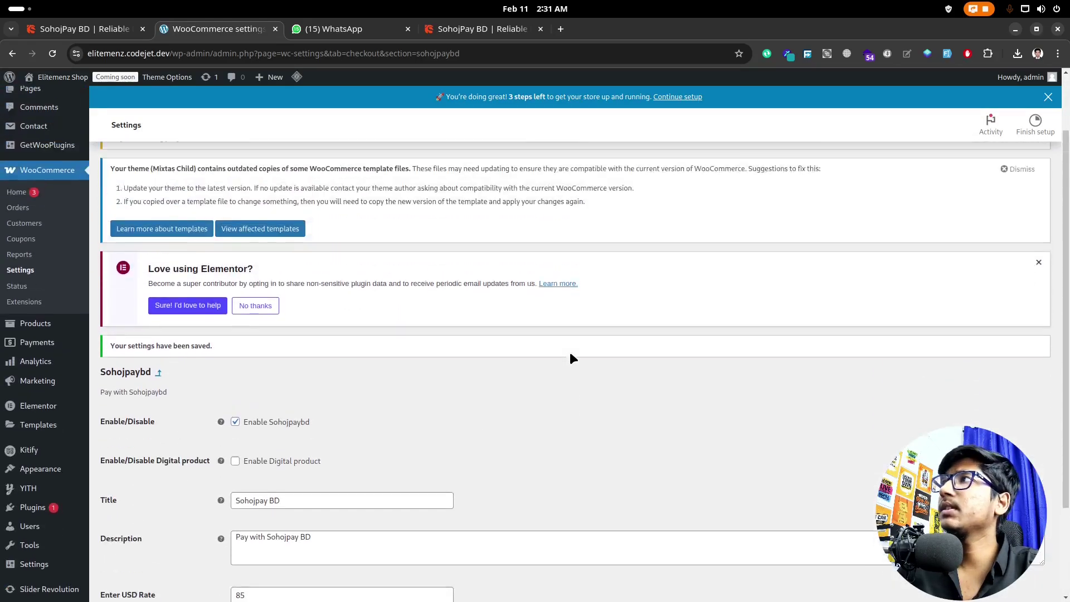
Step: Load the elitemenz.codejet.dev storefront in a new browser tab
left_click(561, 29)
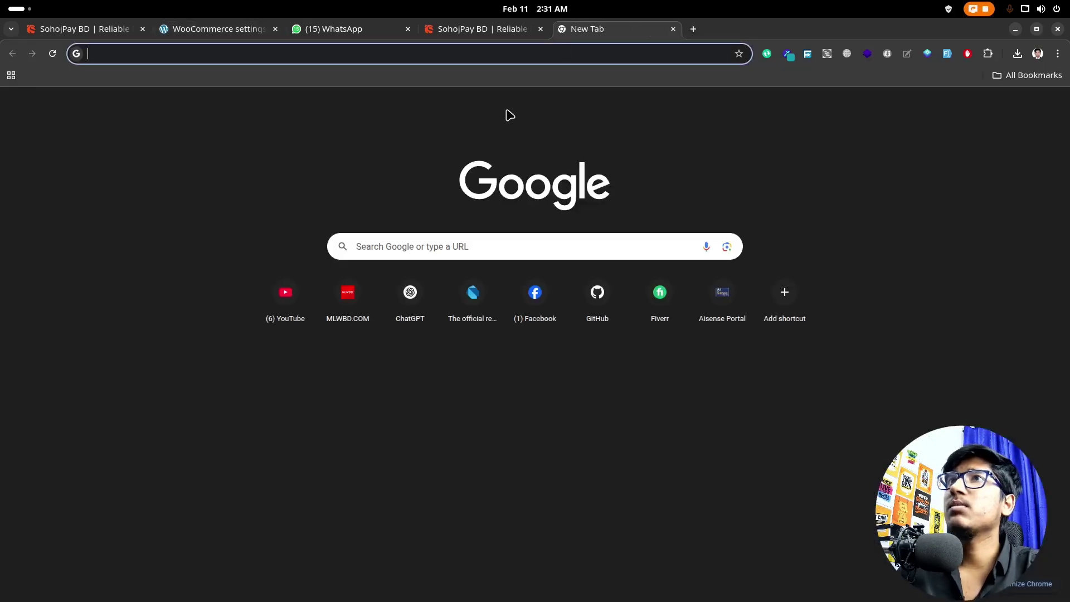
left_click(228, 31)
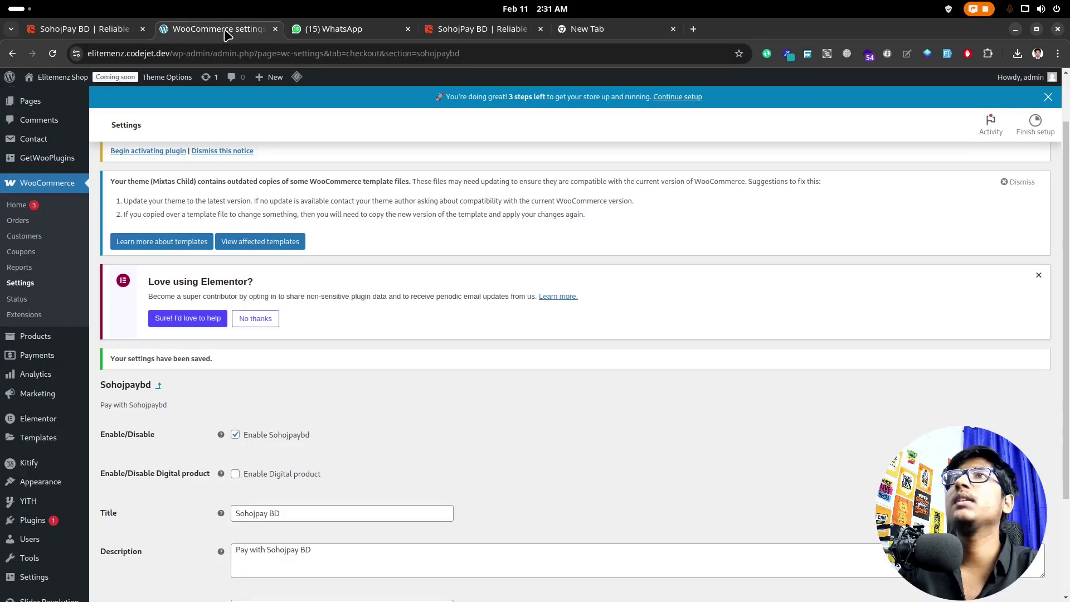
left_click(587, 29)
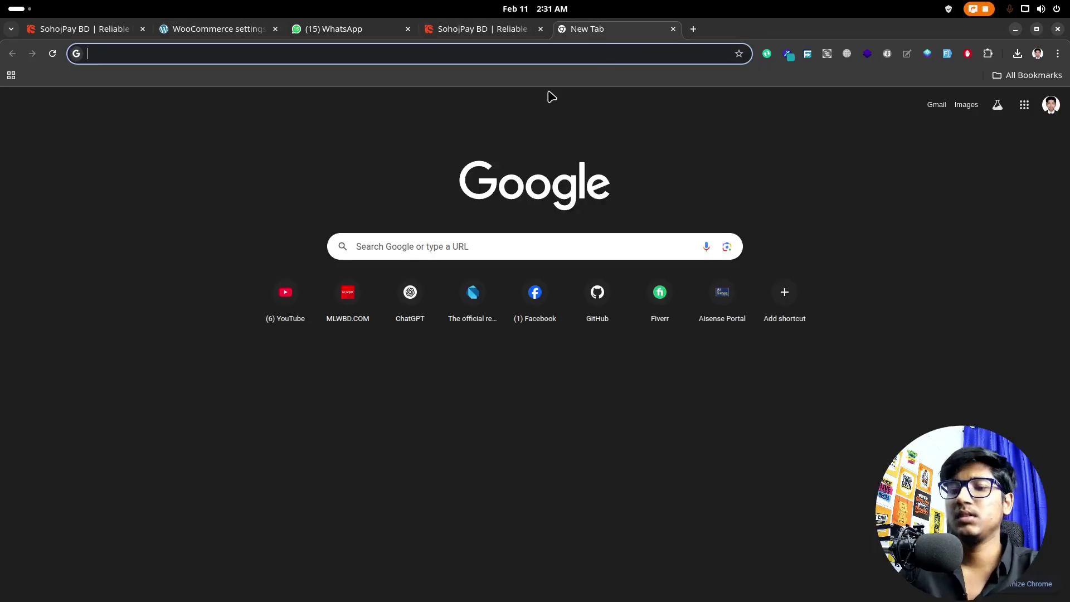
type("elite")
key("Return")
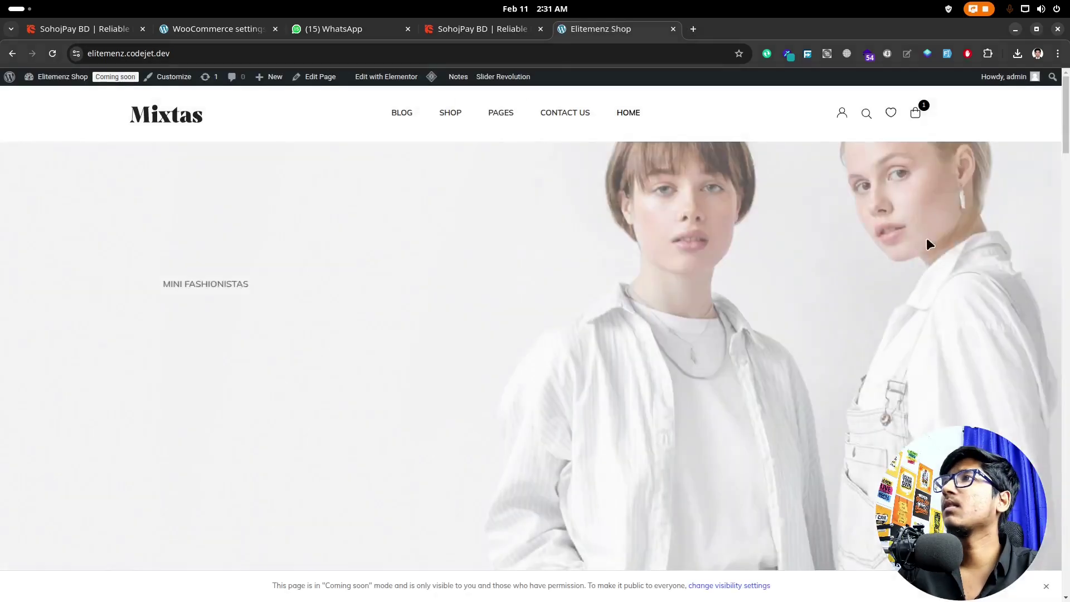
Step: Go from the cart drawer to checkout, confirm no payment methods appear, then return to the cart
left_click(926, 114)
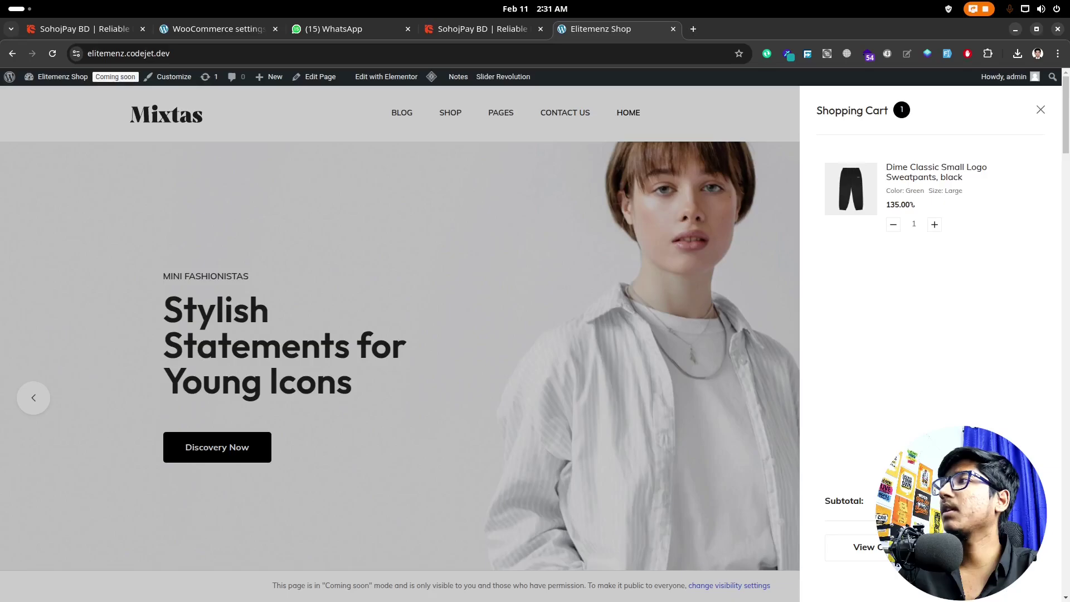
left_click(982, 549)
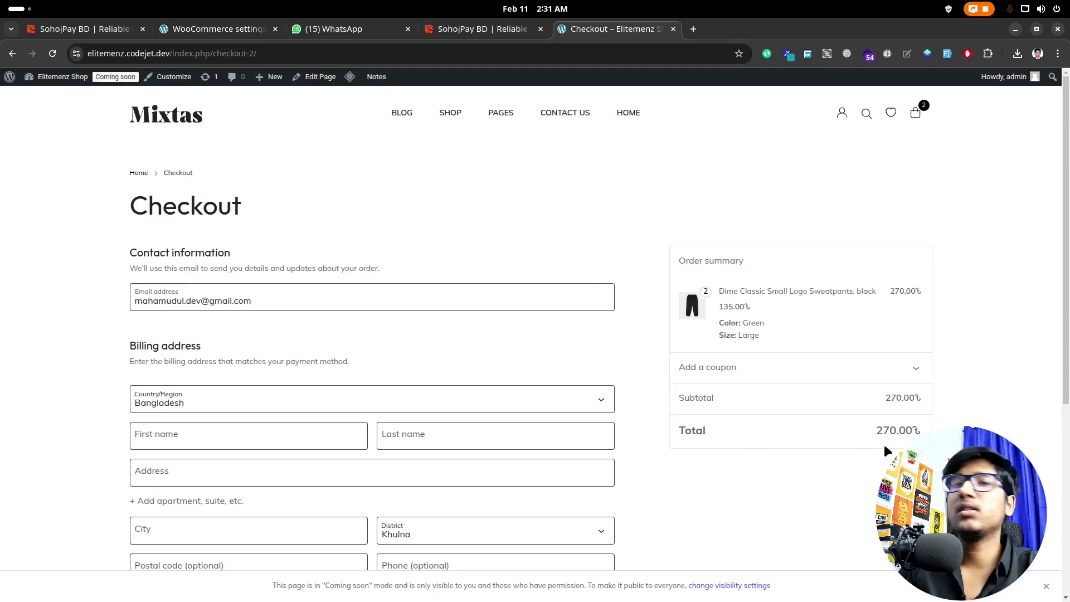
scroll(680, 418, "down", 5)
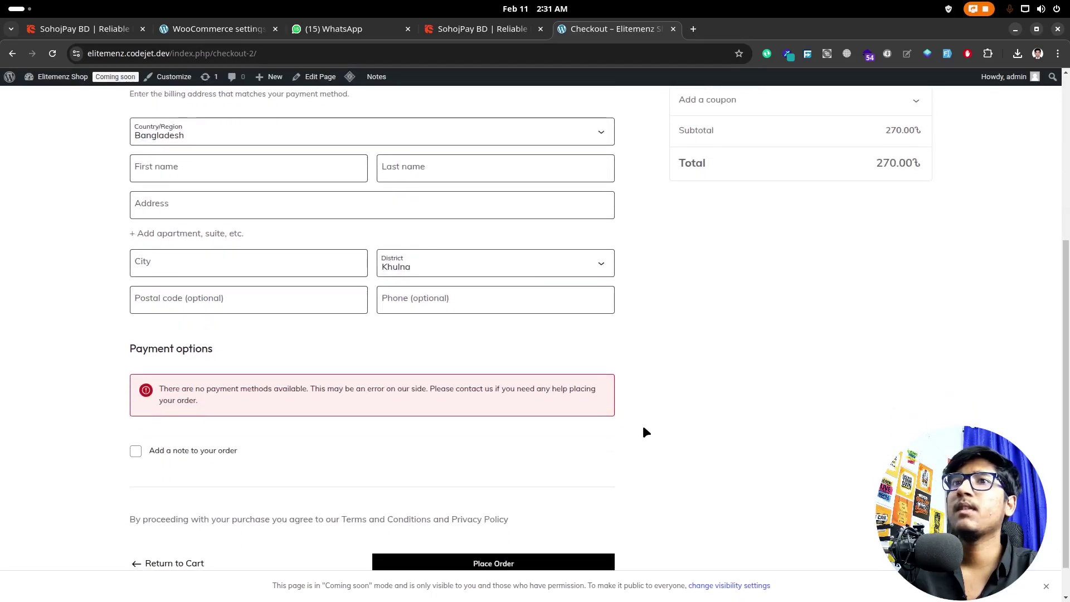
triple_click(219, 397)
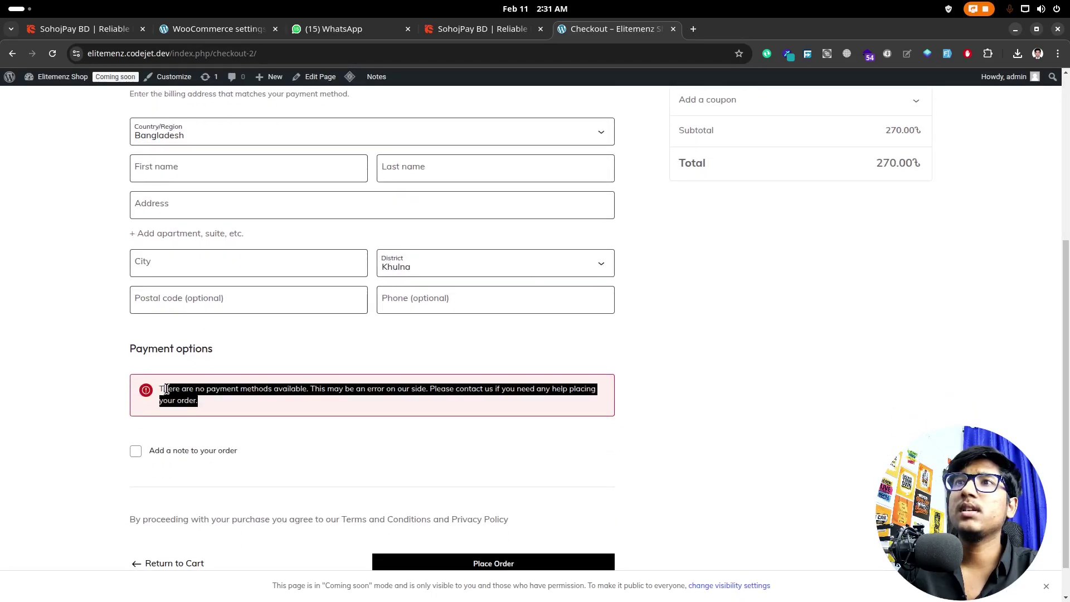
scroll(242, 406, "down", 2)
scroll(416, 460, "up", 2)
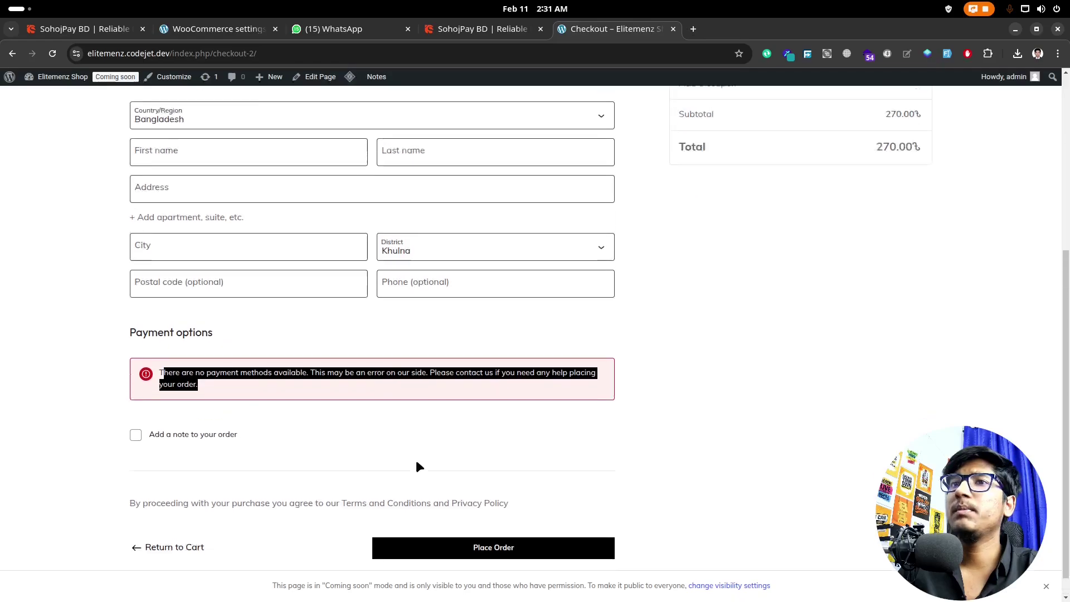
scroll(379, 477, "down", 2)
left_click(165, 521)
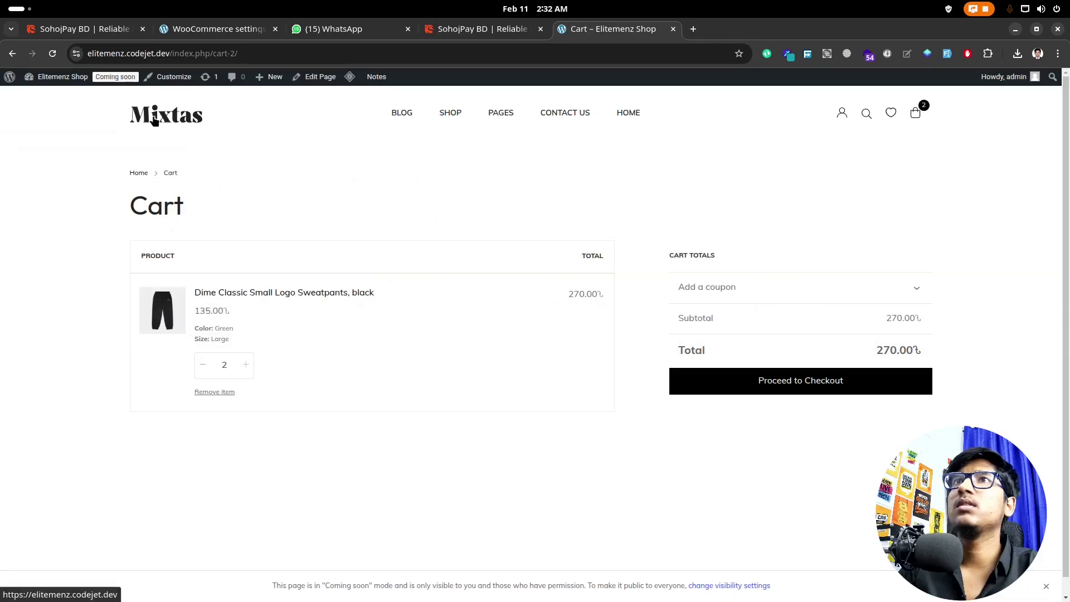
Step: Add one Carhartt Detroit Jacket (summer), zeus rigid, to the cart from the Hooded Coach jacket page
left_click(137, 126)
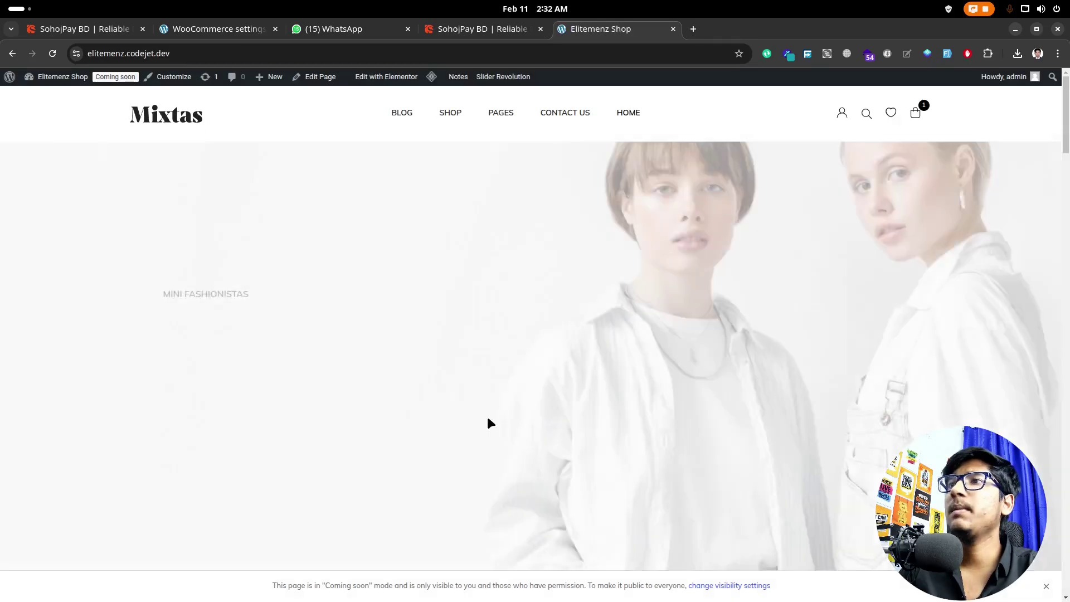
scroll(554, 411, "down", 20)
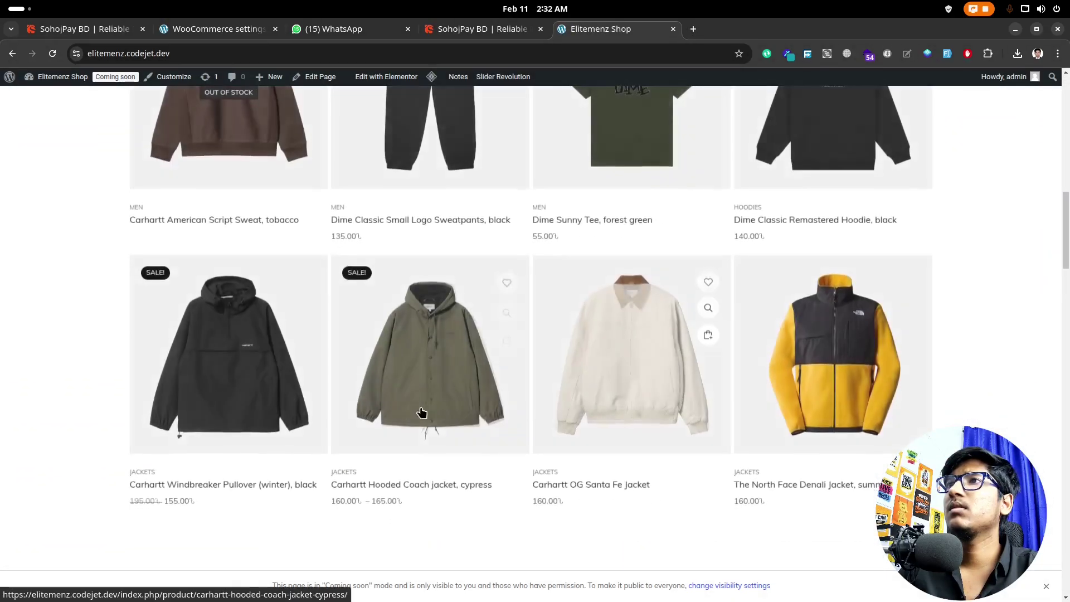
left_click(448, 417)
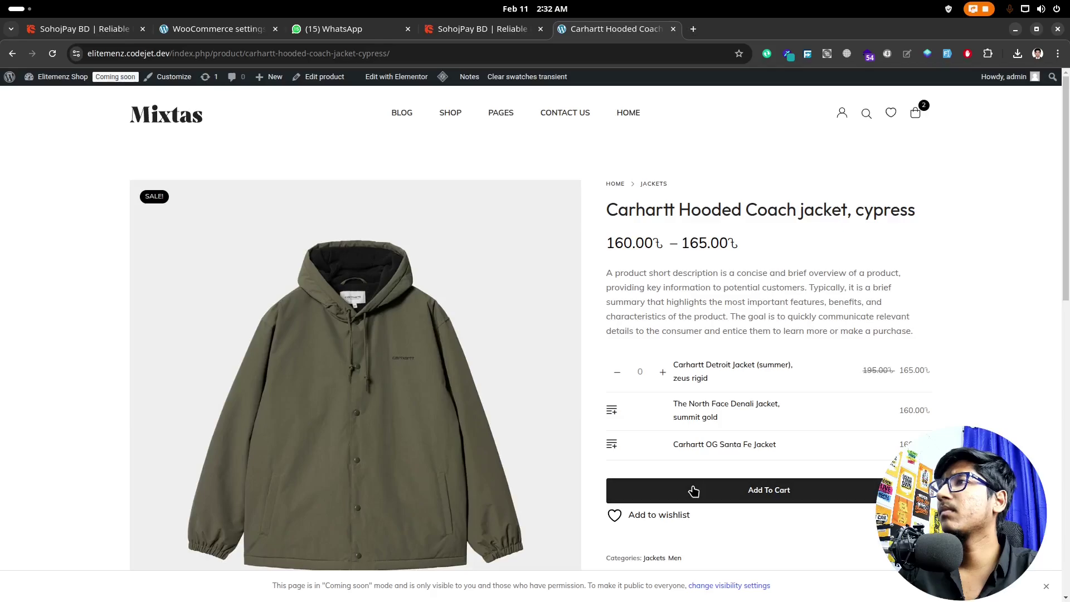
scroll(691, 480, "down", 3)
left_click(734, 295)
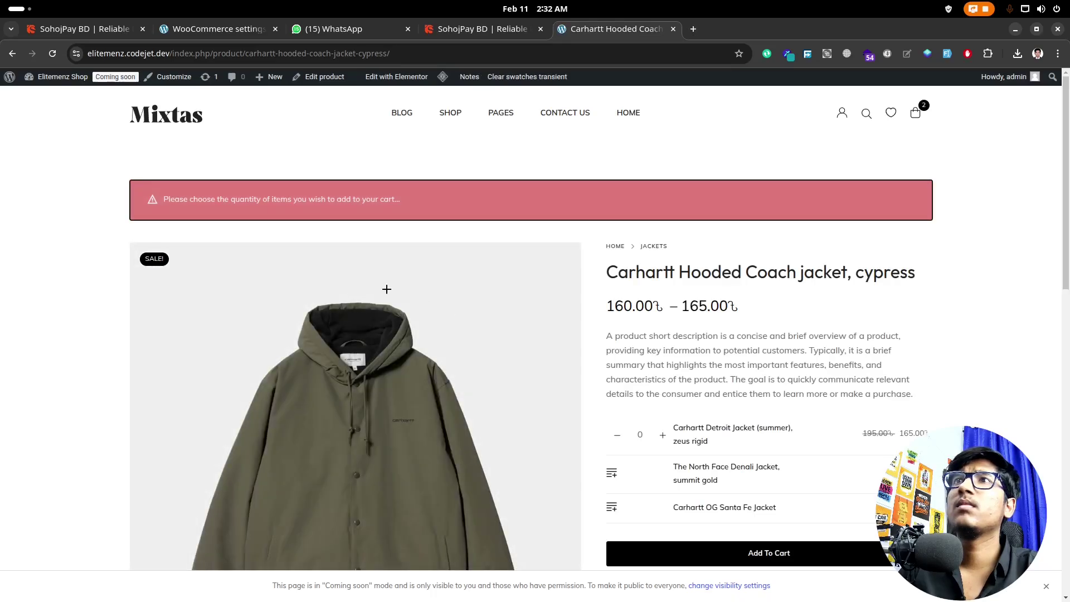
scroll(740, 511, "down", 2)
left_click(663, 302)
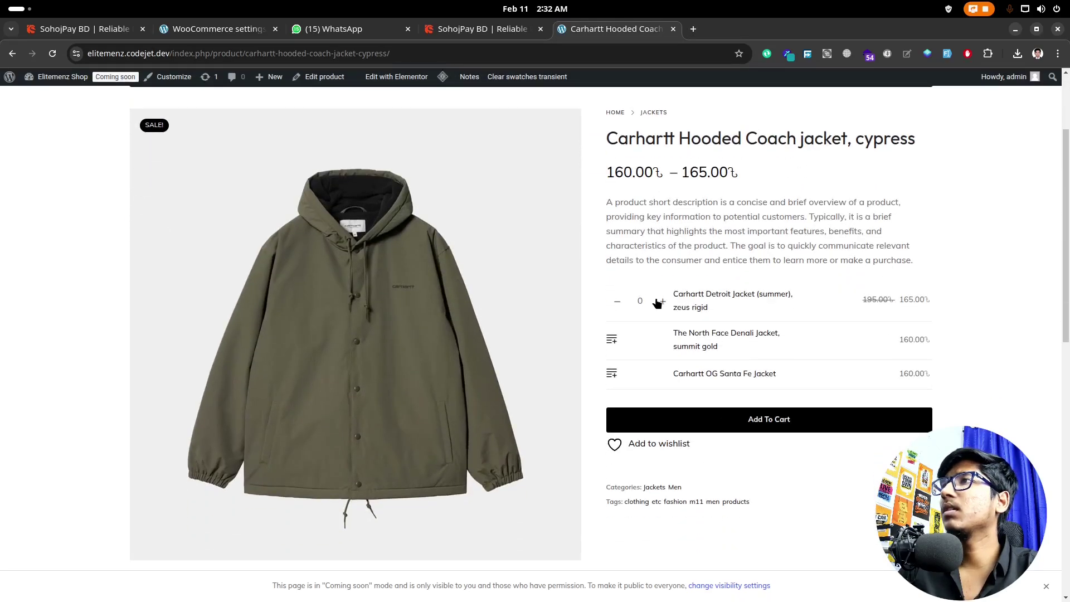
left_click(720, 424)
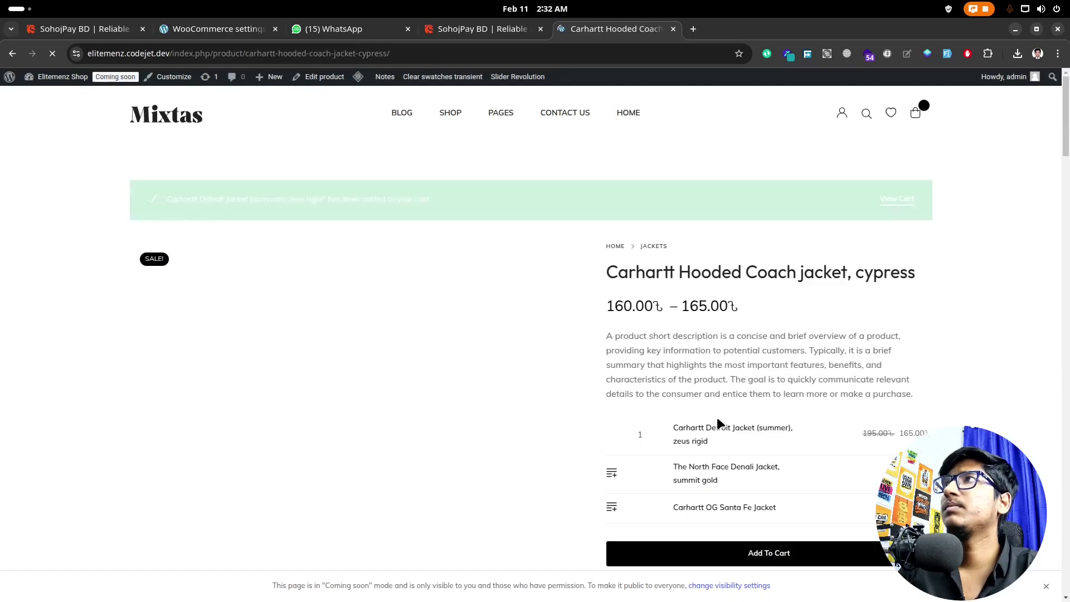
Step: Remove the sweatpants from the cart, leaving the 165.00৳ Detroit Jacket, and proceed to checkout
left_click(900, 199)
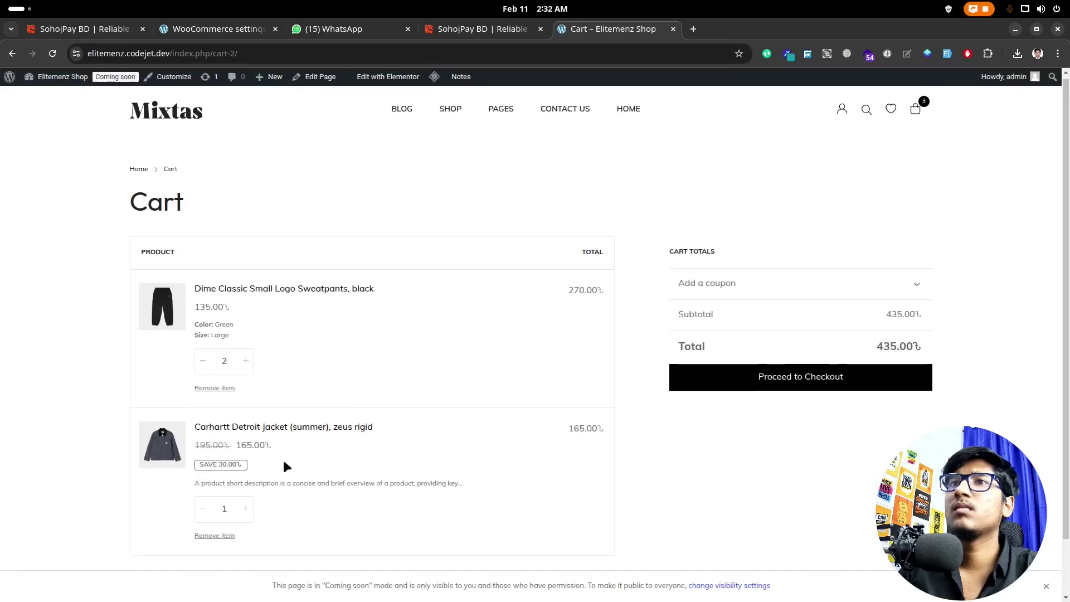
scroll(295, 446, "down", 1)
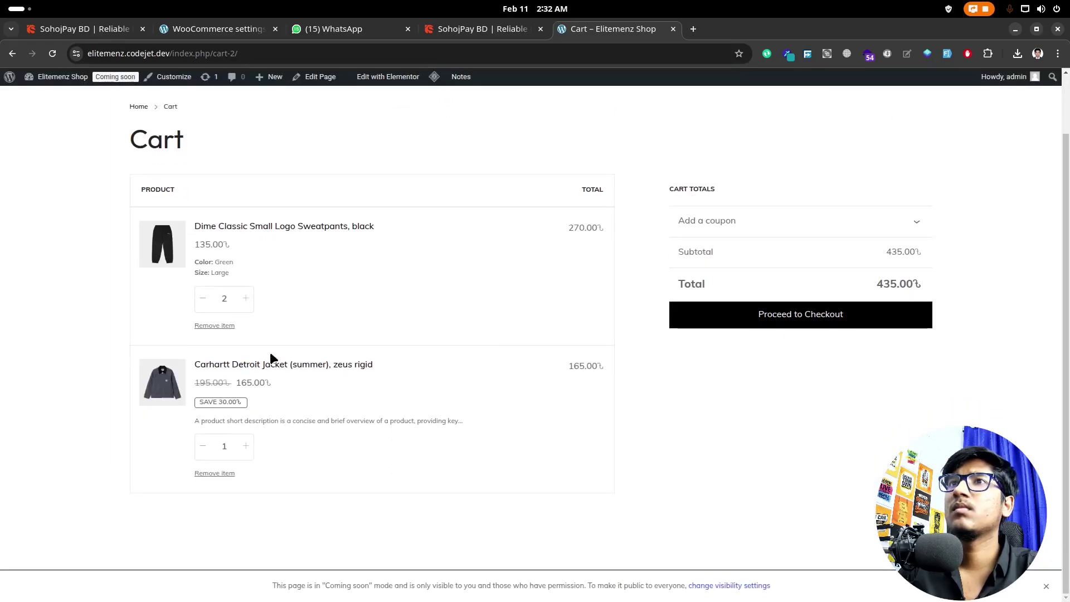
left_click(217, 327)
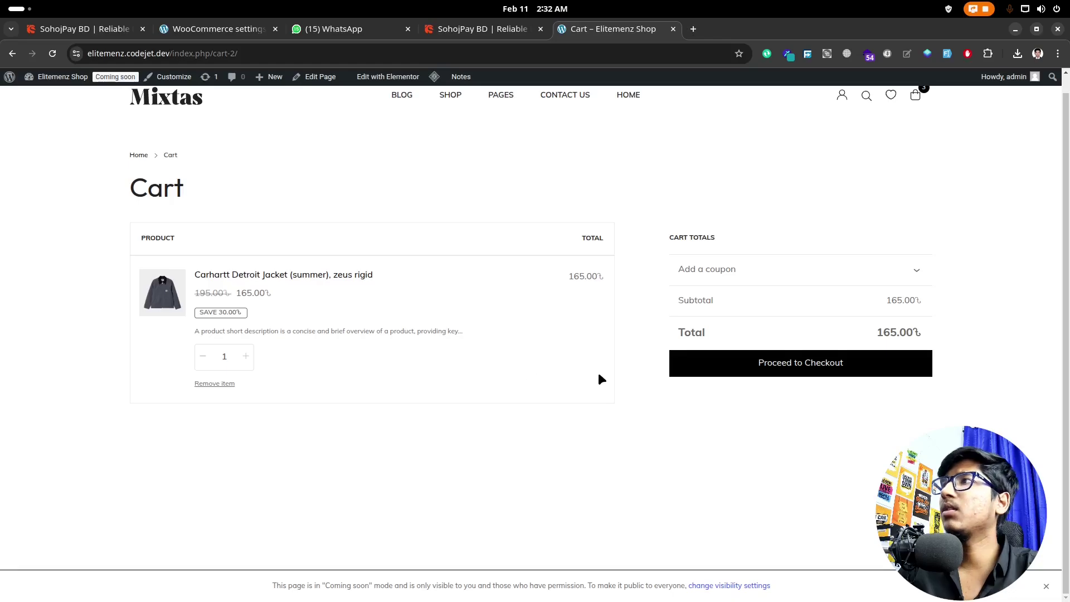
left_click(683, 375)
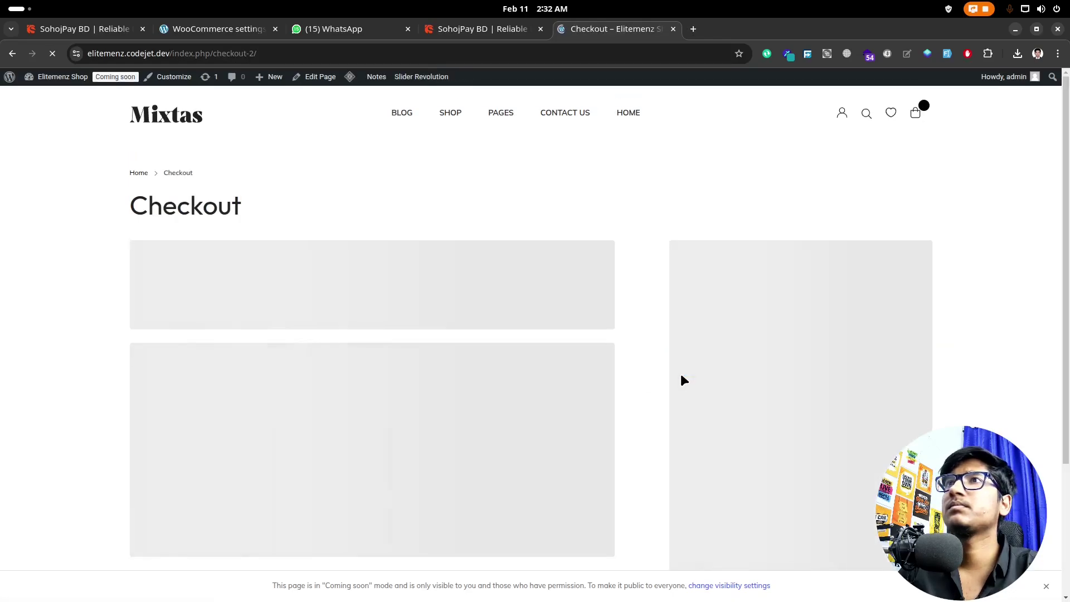
Step: Scroll the jacket checkout down to Payment options, which show no available payment methods, and back up
scroll(469, 375, "down", 3)
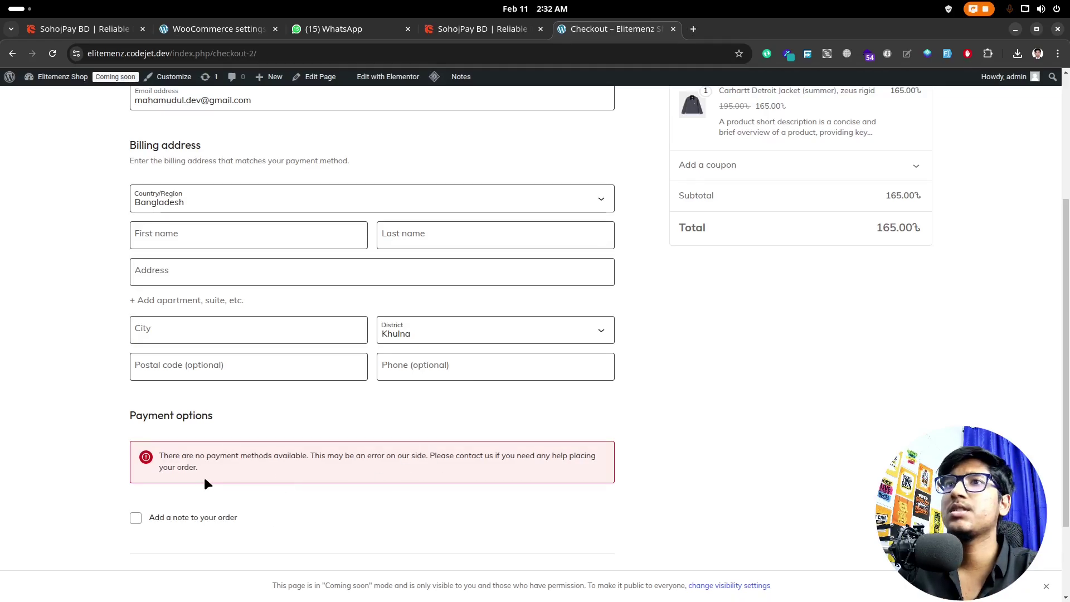
scroll(433, 450, "up", 4)
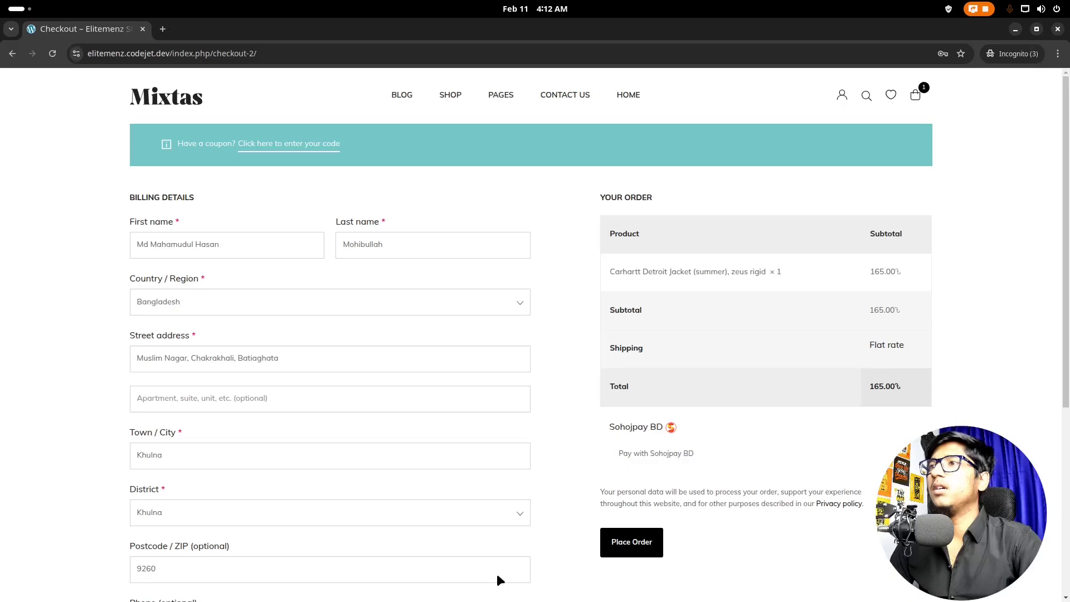
Step: In the admin window, list all 32 site pages and scroll to the two Checkout entries
mouse_move(374, 591)
left_click(409, 577)
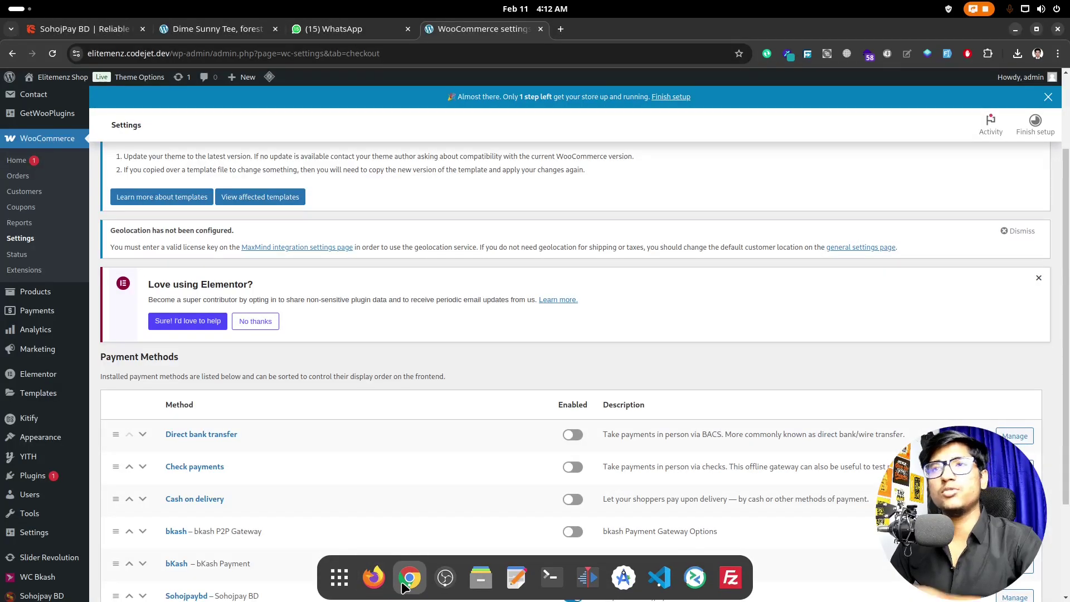
scroll(167, 328, "down", 4)
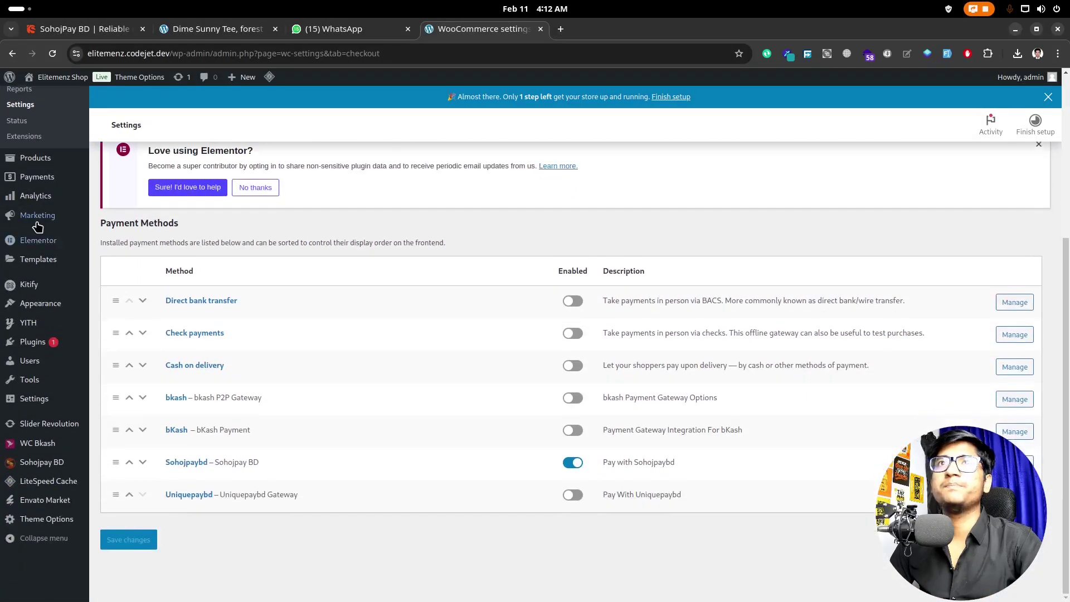
scroll(37, 226, "up", 4)
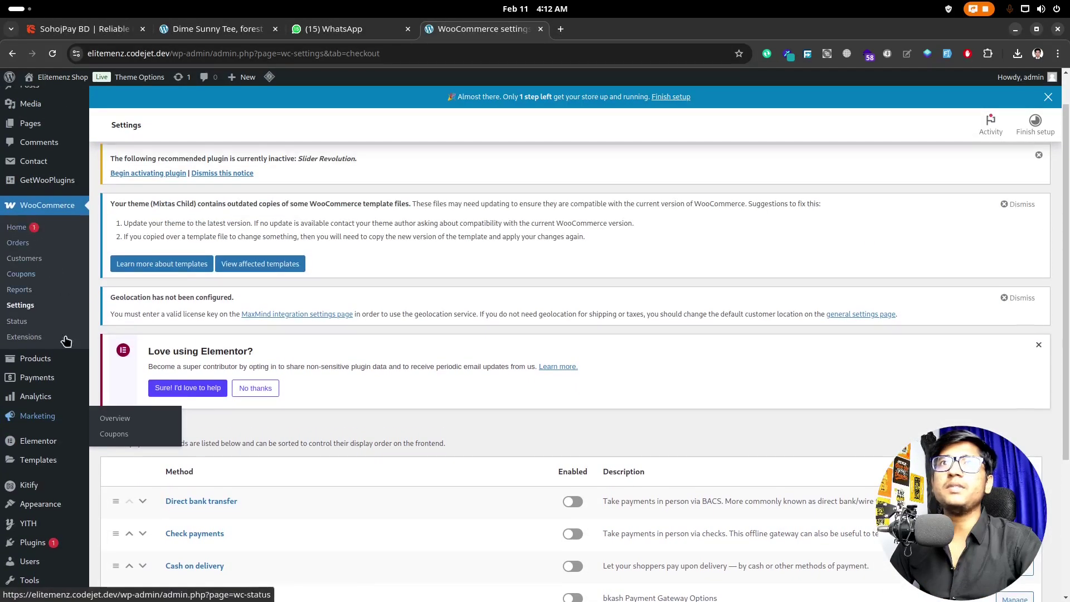
left_click(62, 129)
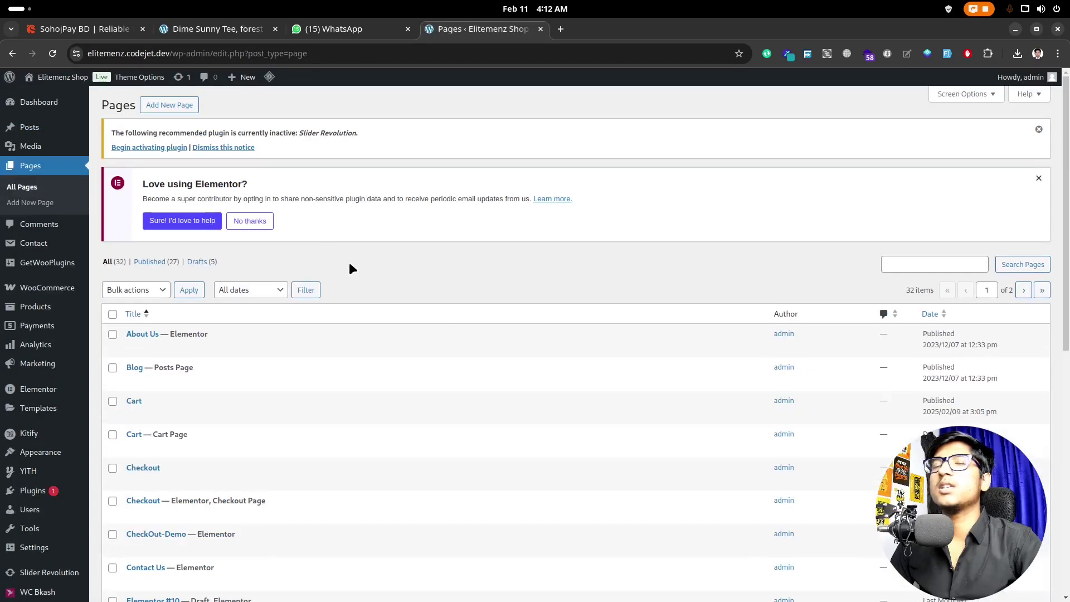
scroll(387, 323, "down", 4)
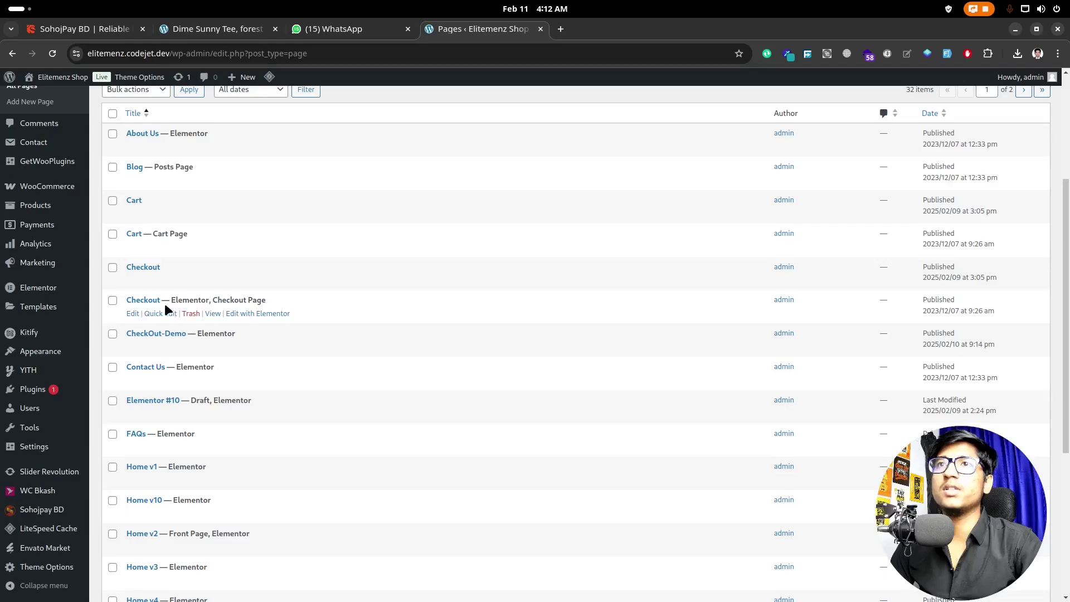
Step: Edit the Checkout page with Elementor and delete the container holding the coupon bar
left_click(253, 313)
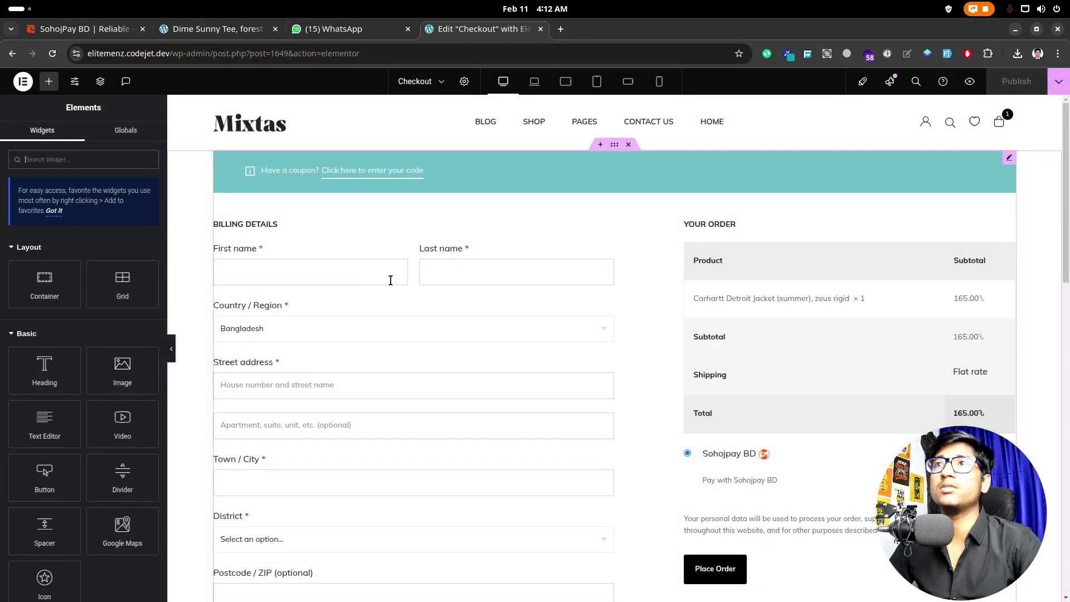
left_click(615, 151)
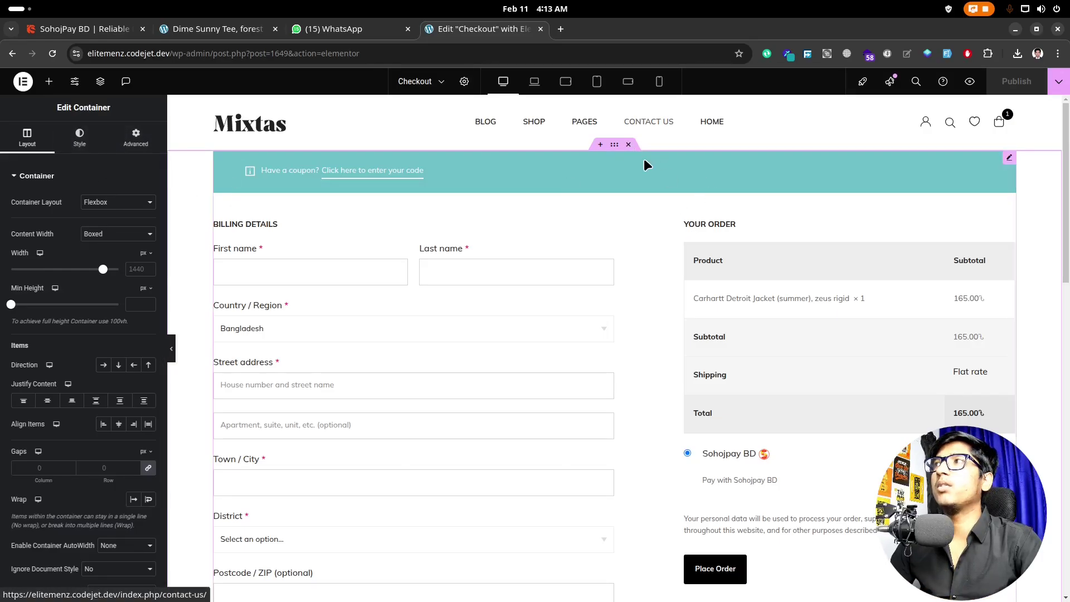
left_click(629, 145)
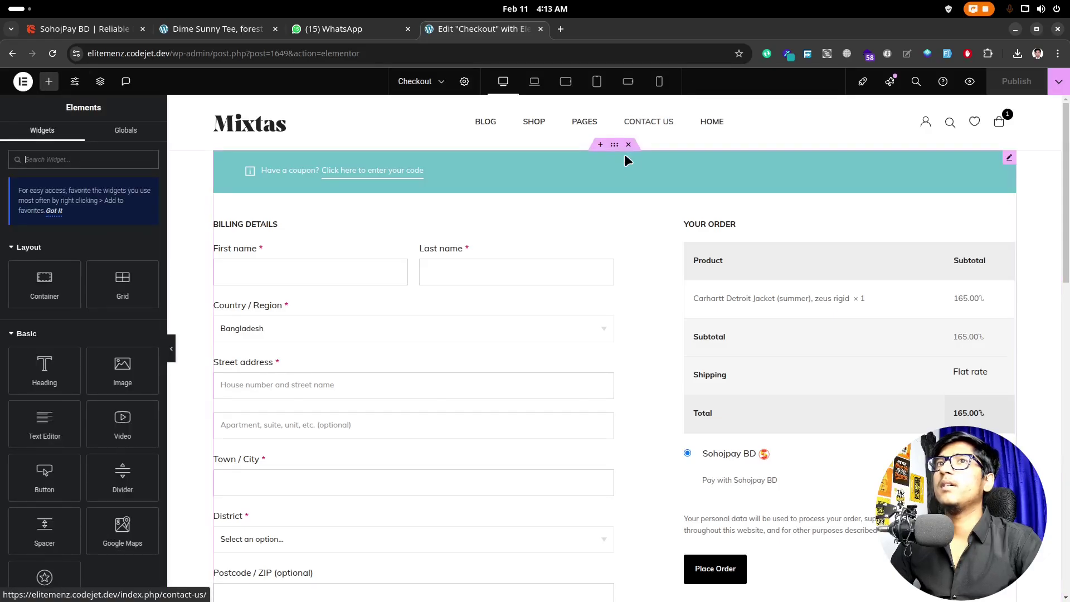
Step: Confirm the Shortcode widget holds [woocommerce_checkout], then return to the storefront checkout window
left_click(623, 163)
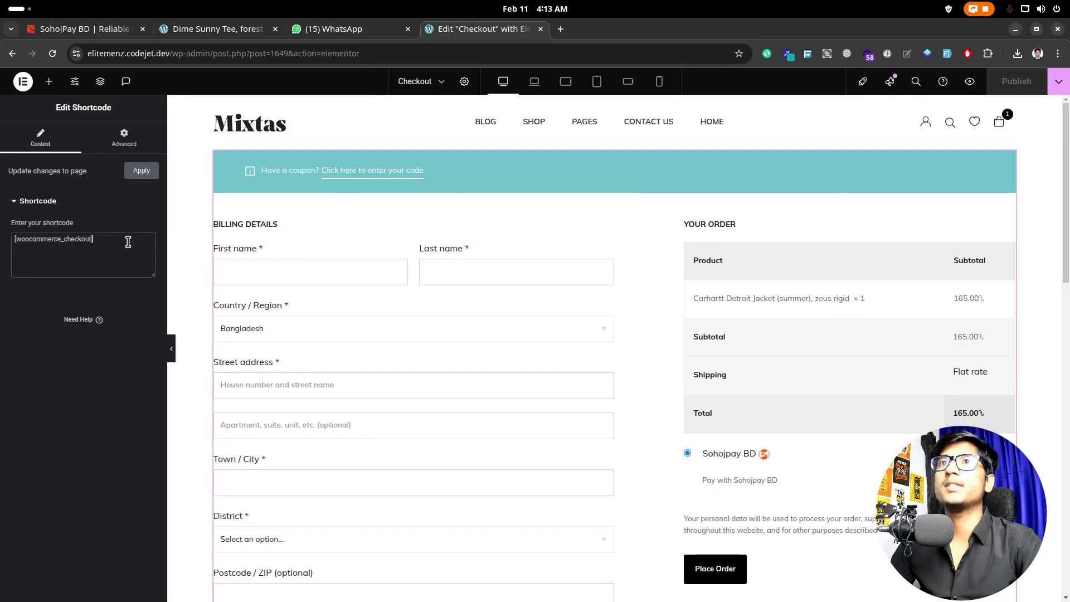
left_click_drag(146, 240, 12, 246)
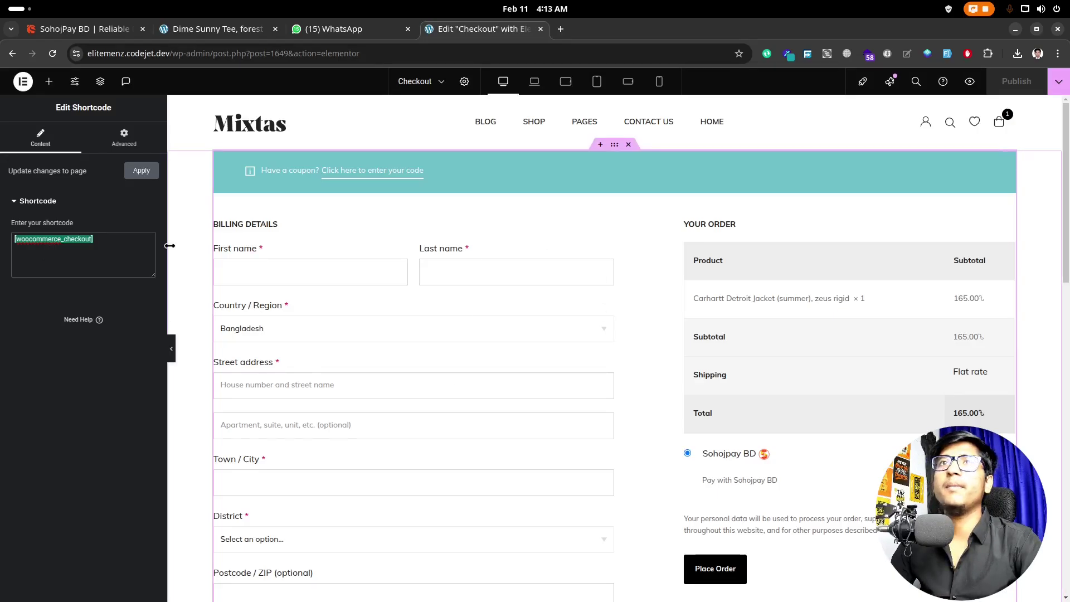
left_click(73, 246)
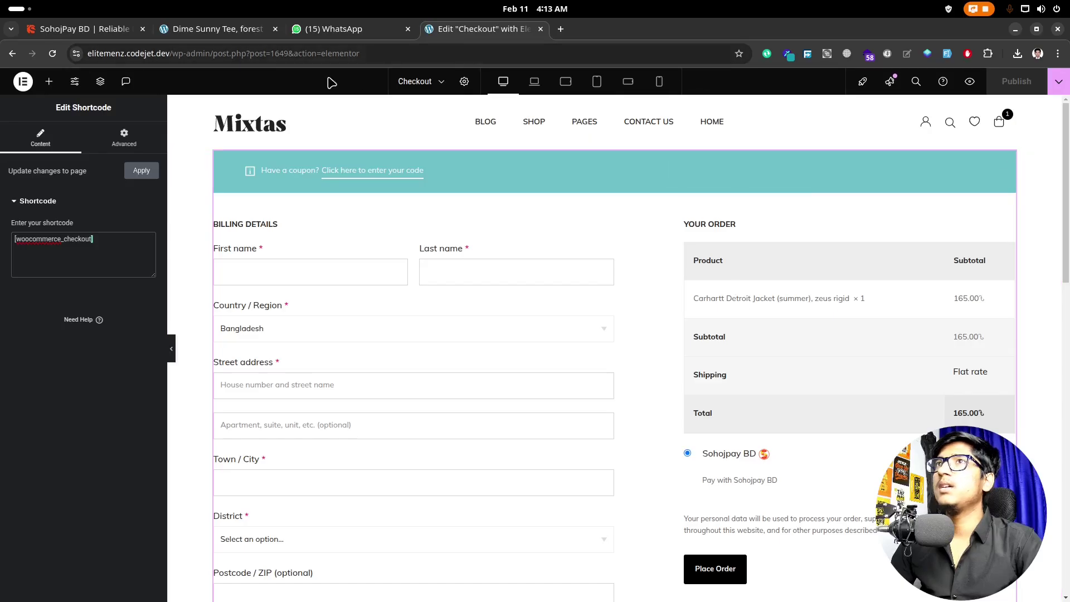
mouse_move(502, 601)
left_click(409, 578)
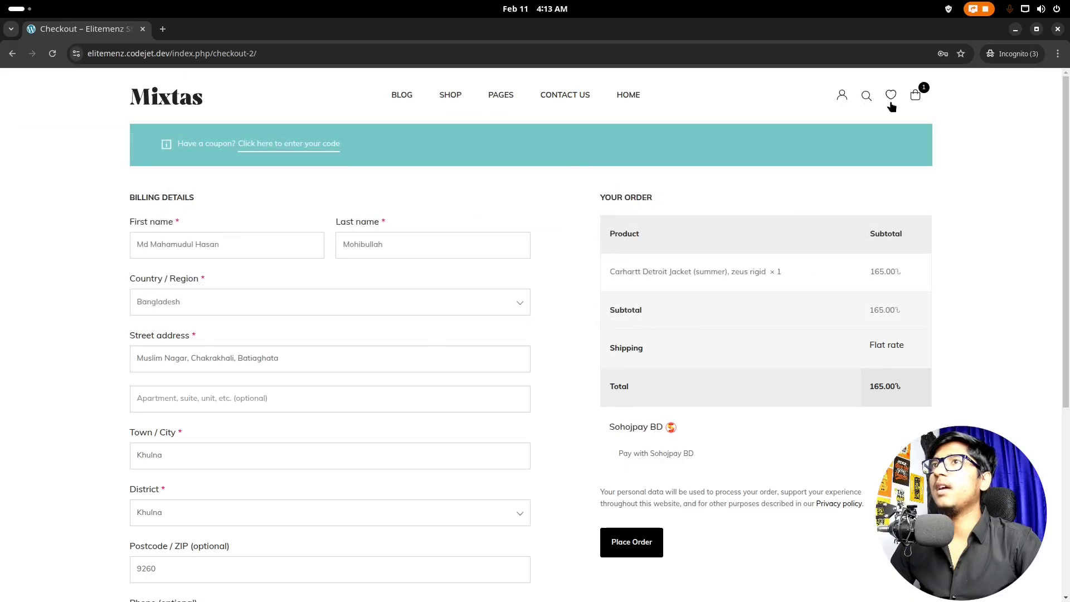
Step: Remove the Carhartt jacket from the mini cart, leaving the cart empty
scroll(780, 265, "down", 1)
scroll(783, 265, "up", 1)
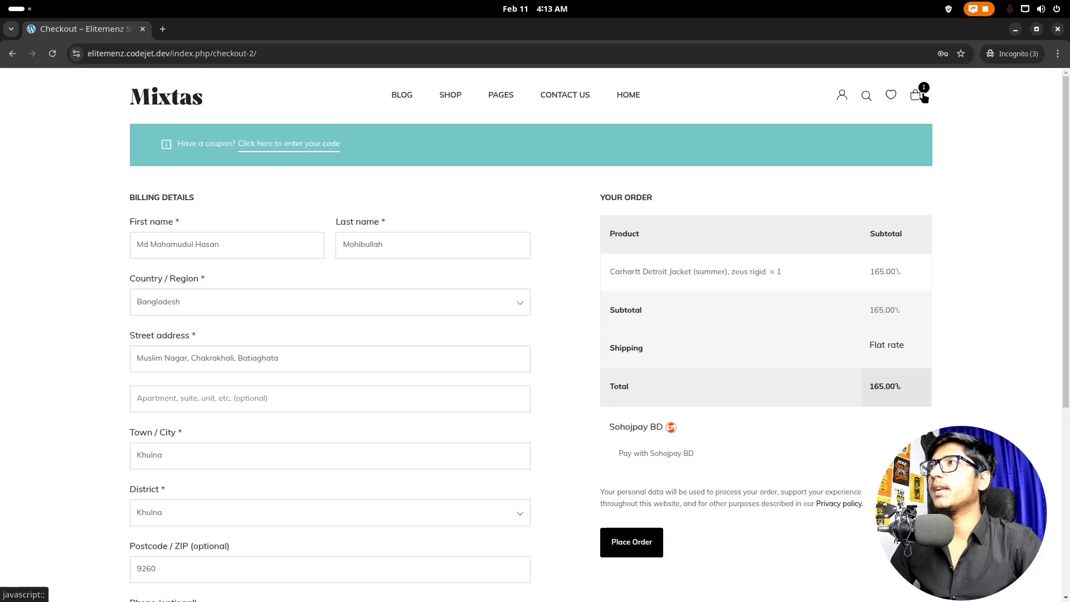
left_click(917, 95)
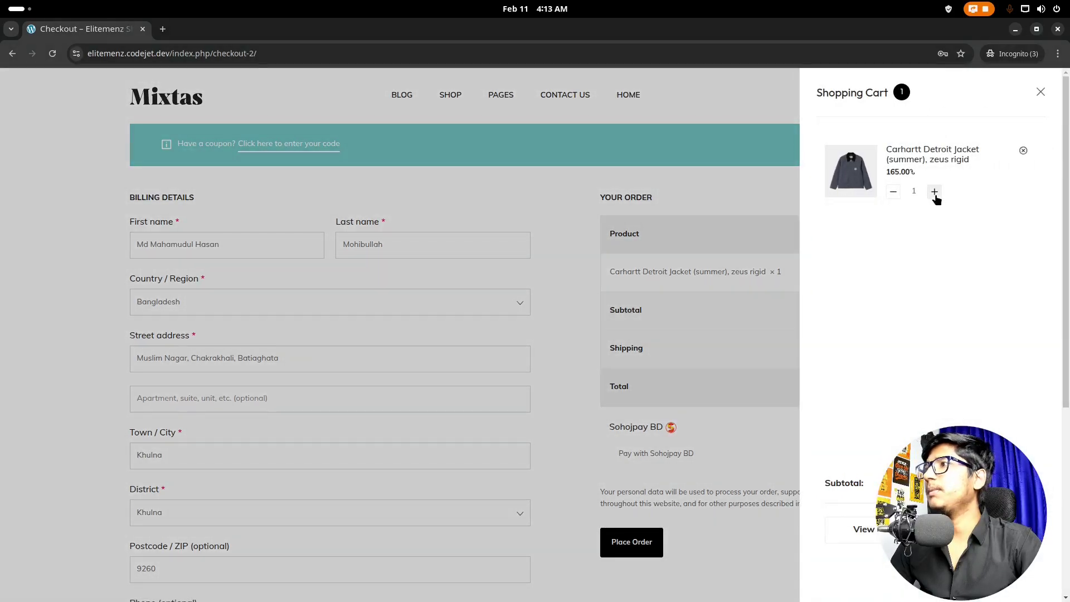
left_click(1025, 152)
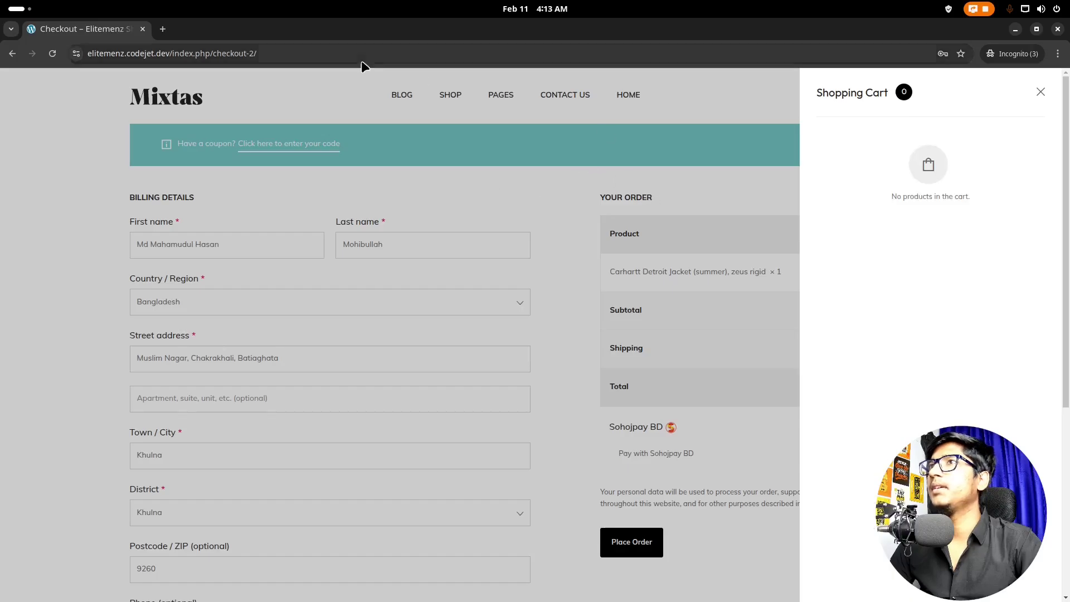
left_click(461, 95)
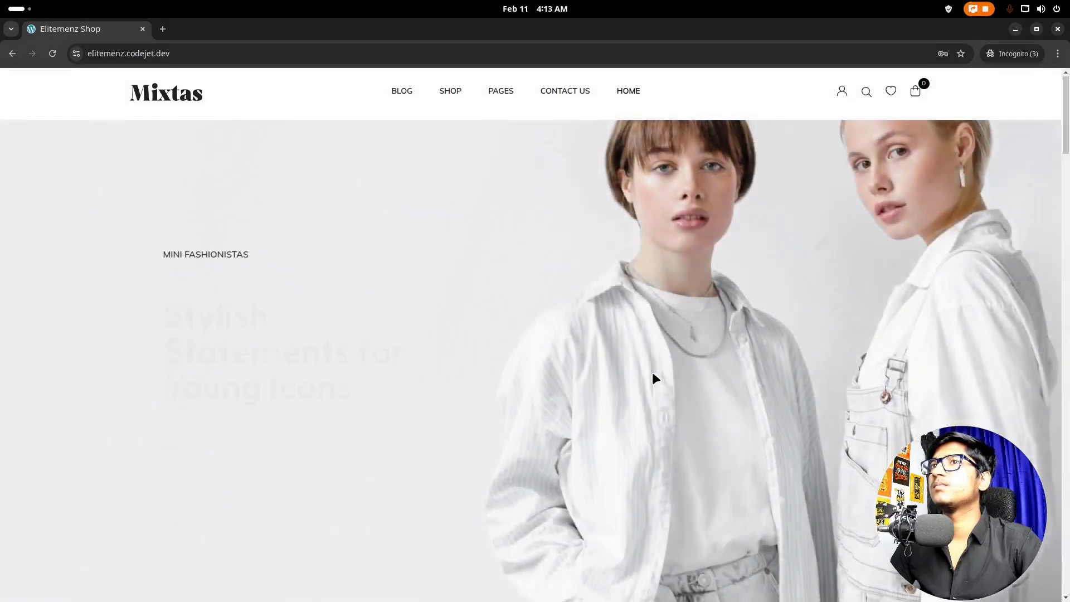
Step: Add the Dime Sunny Tee, forest green, to the cart and view the 10.00৳ cart
scroll(653, 378, "down", 5)
scroll(652, 378, "down", 5)
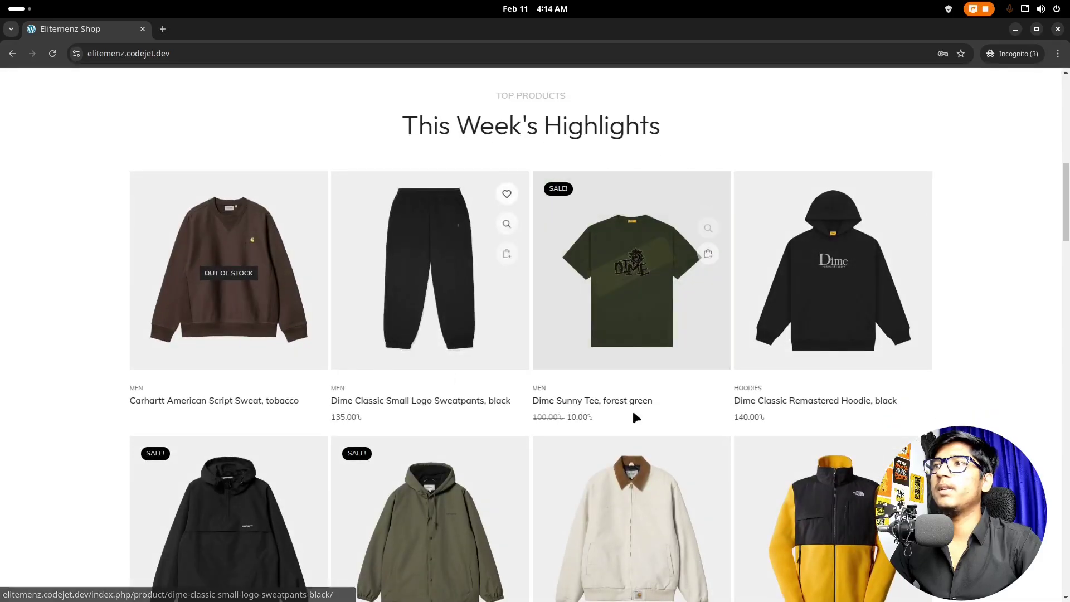
left_click(641, 352)
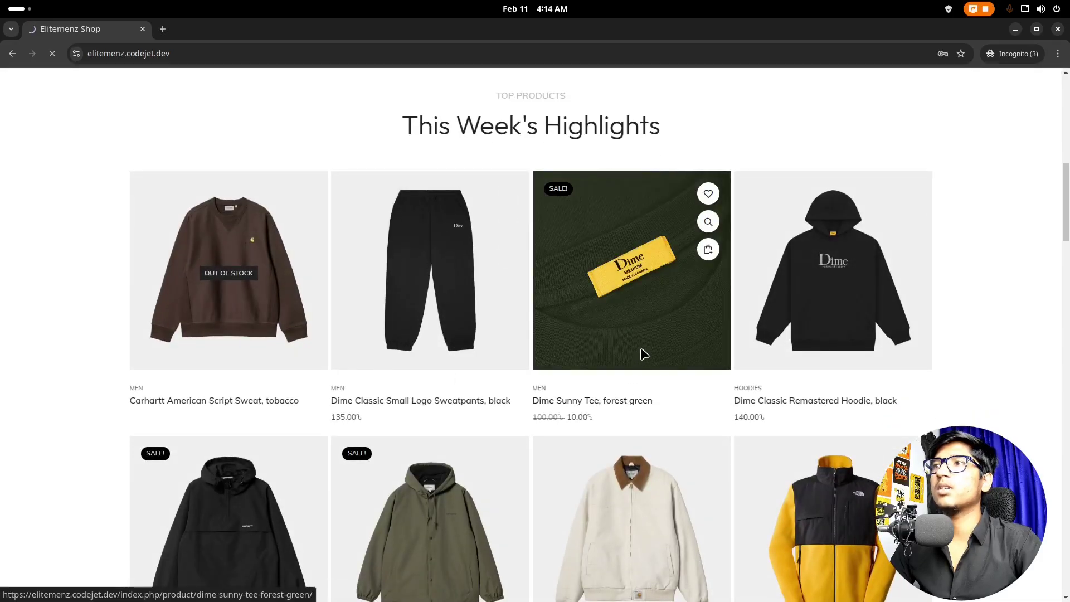
scroll(594, 424, "down", 4)
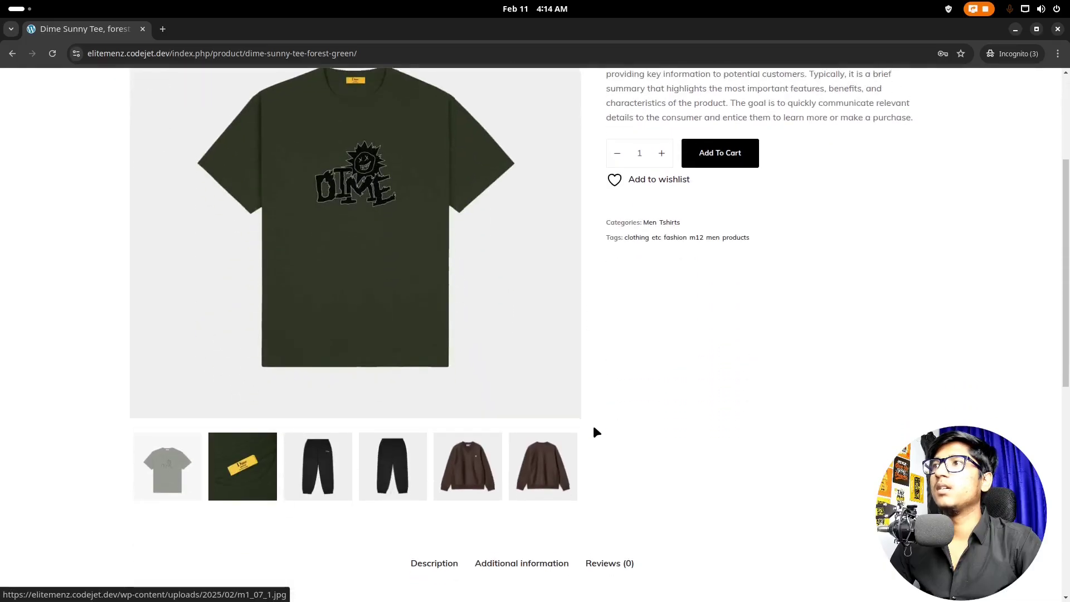
scroll(594, 423, "up", 4)
left_click(725, 351)
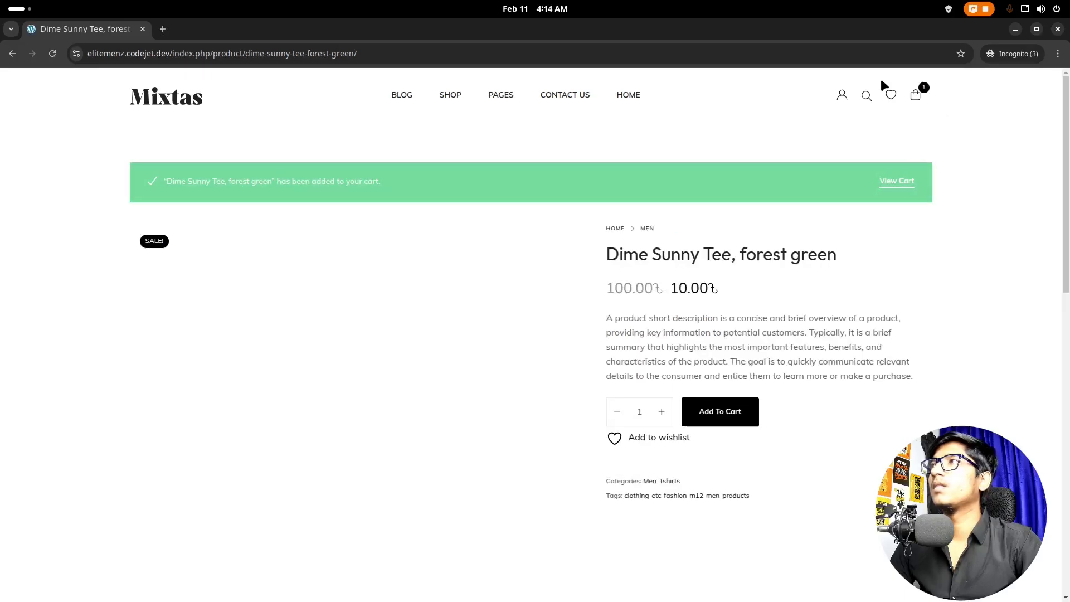
left_click(892, 183)
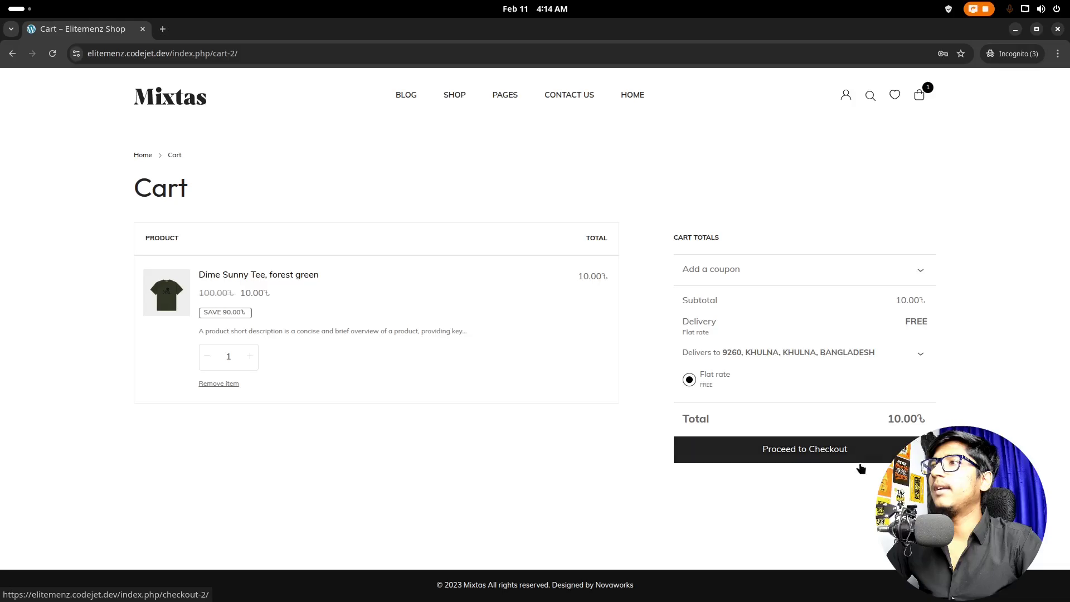
Step: Proceed to checkout and review the filled billing details for the 10.00৳ Dime Sunny Tee order
left_click(846, 449)
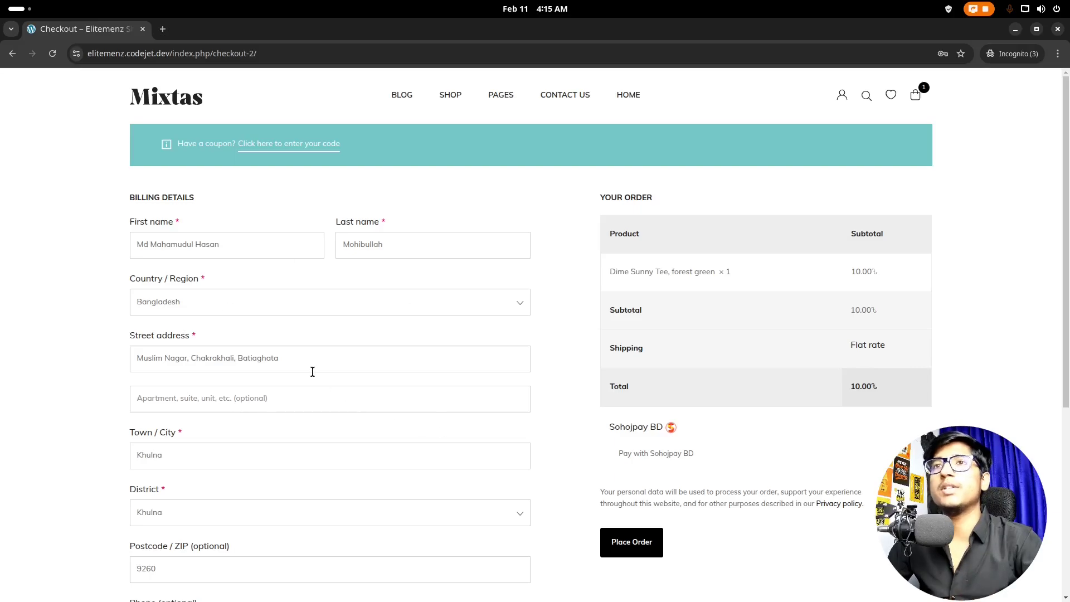
scroll(271, 375, "down", 2)
scroll(212, 333, "up", 1)
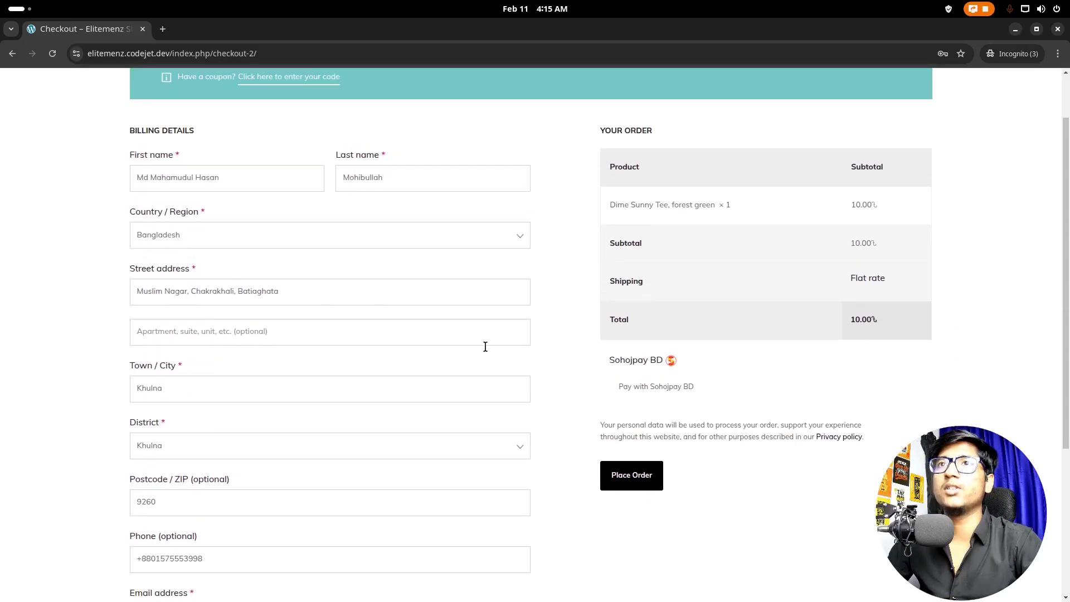
scroll(412, 517, "down", 3)
scroll(800, 507, "up", 3)
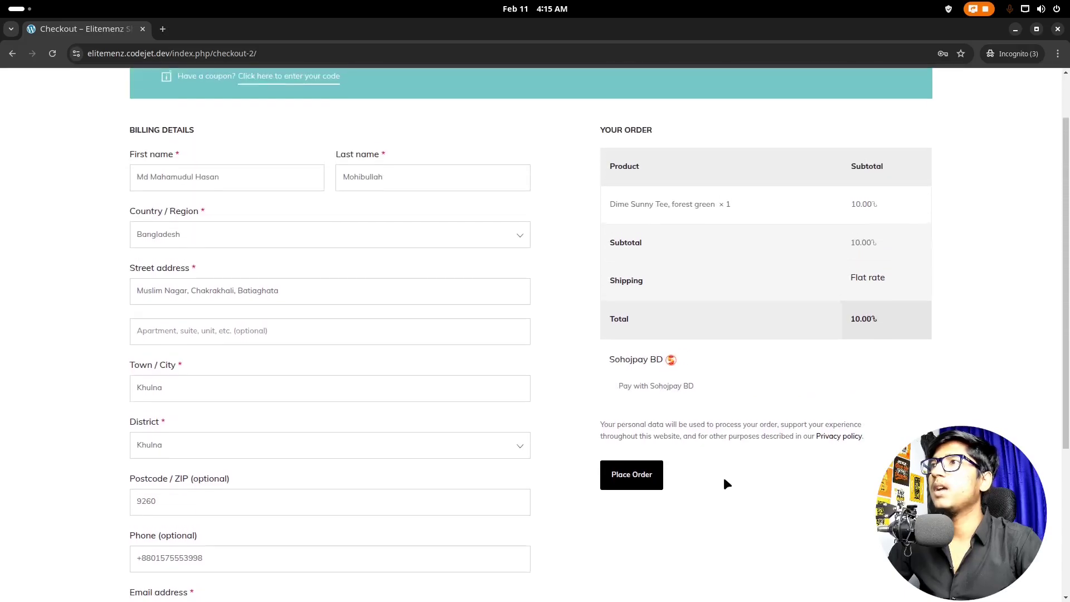
Step: Place the 10.00৳ tee order using Sohojpay BD as the payment method
left_click(649, 482)
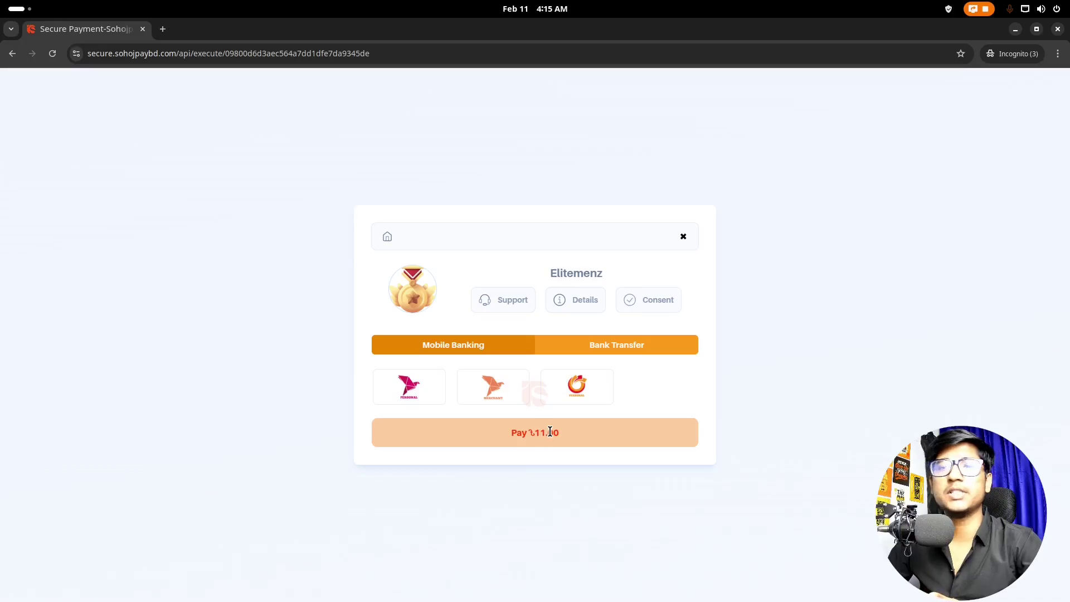
Step: Choose Nagad under Mobile Banking and highlight its first instruction for sending ৳11.00
left_click(580, 387)
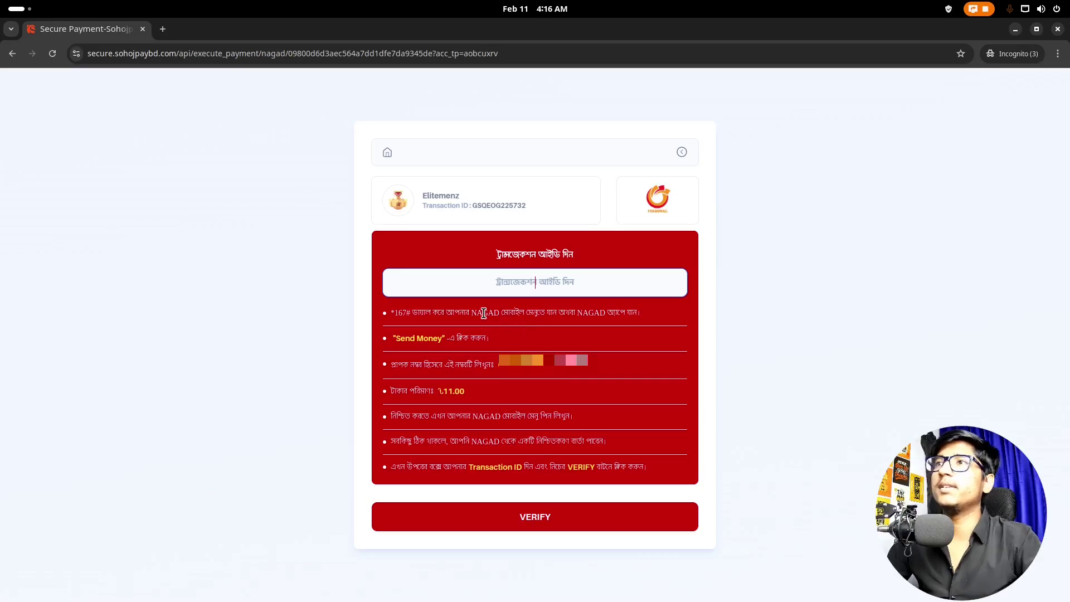
left_click_drag(400, 310, 485, 313)
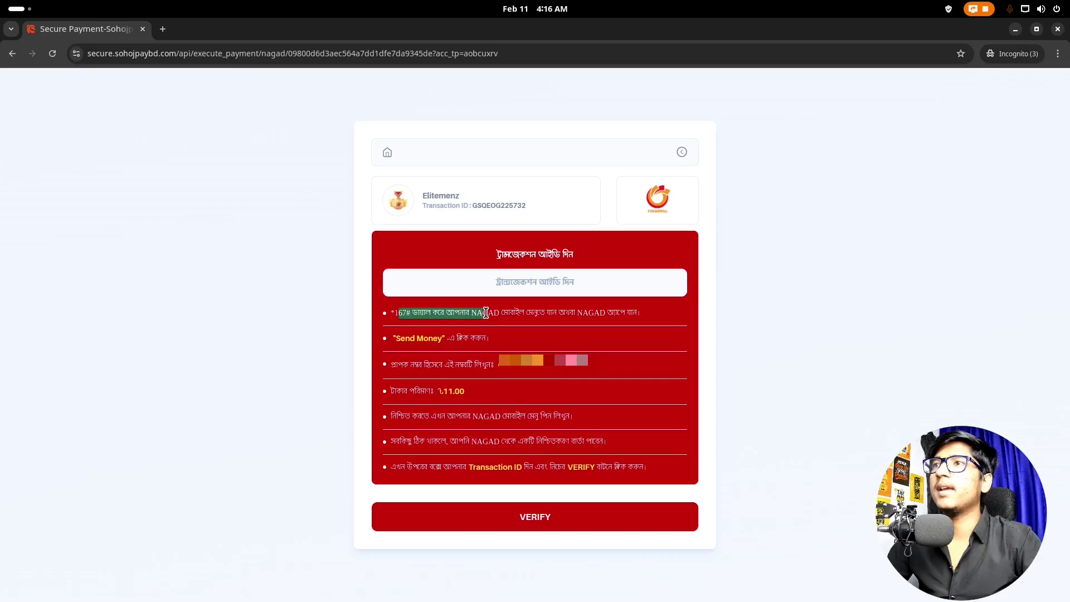
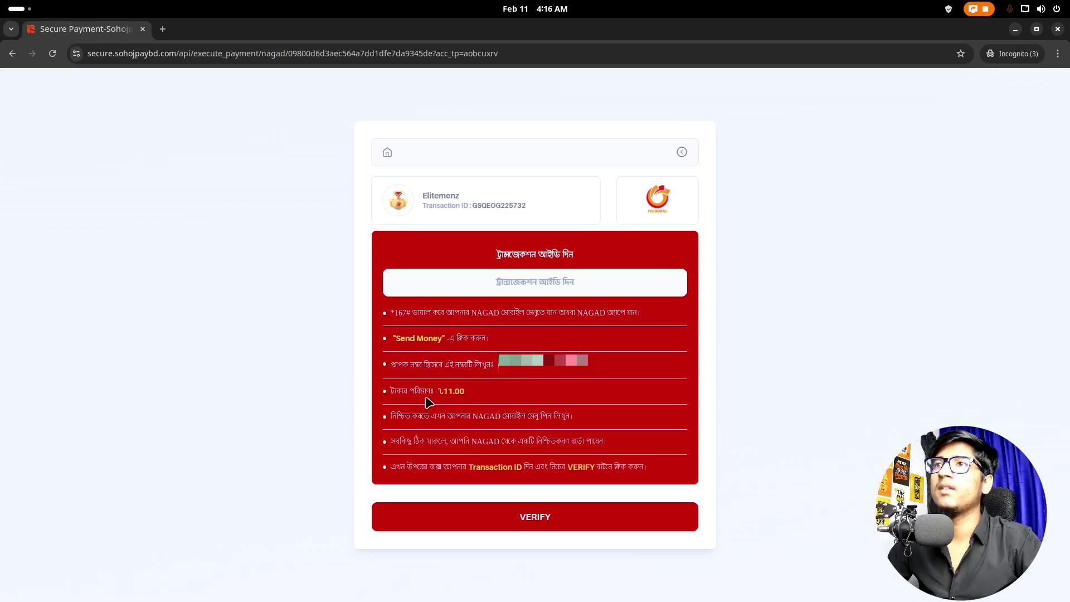
left_click(481, 394)
left_click_drag(481, 394, 423, 389)
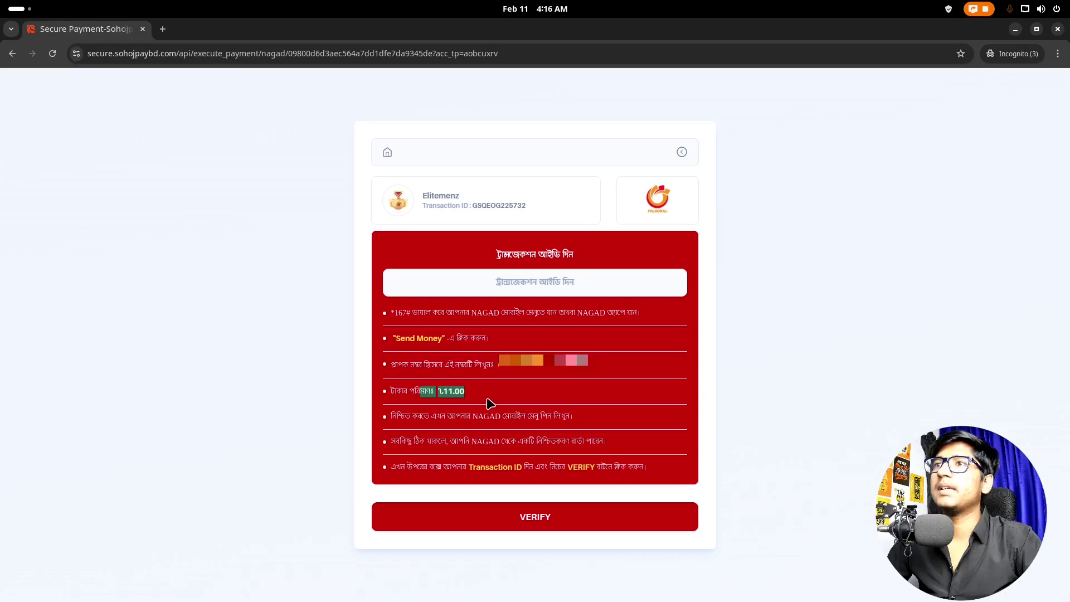
left_click(494, 393)
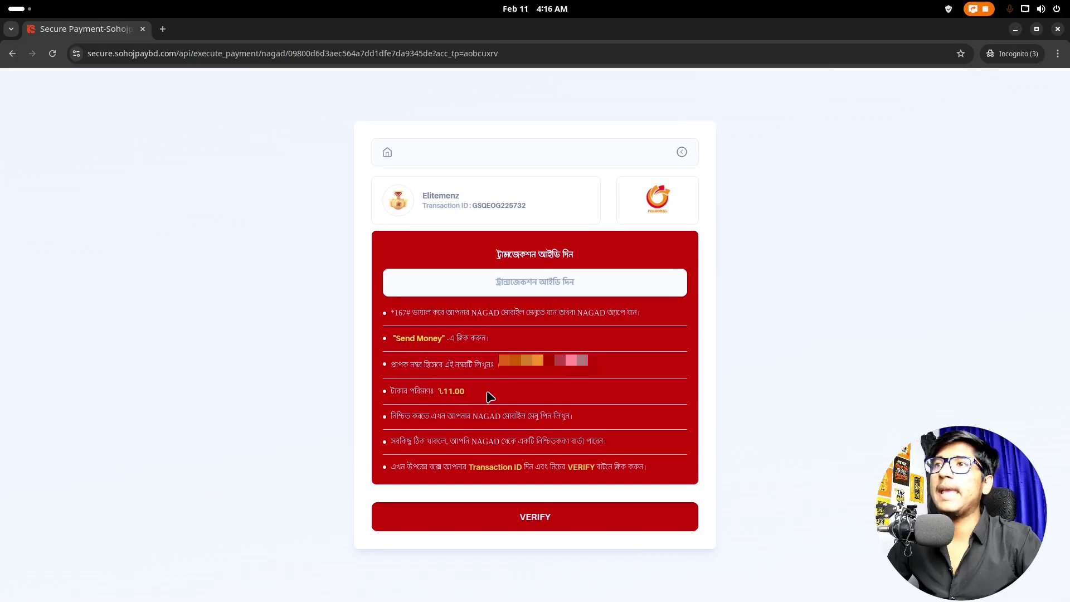
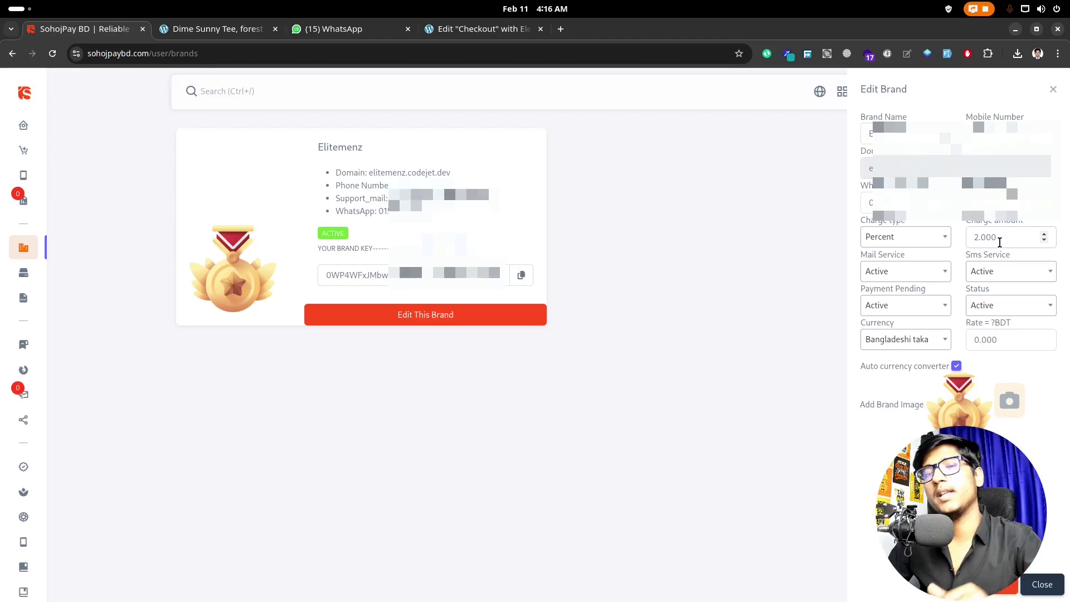
Step: Change the Elitemenz charge amount to 0 percent, update the brand, and return to the ৳11.00 Nagad checkout
left_click_drag(999, 242, 967, 238)
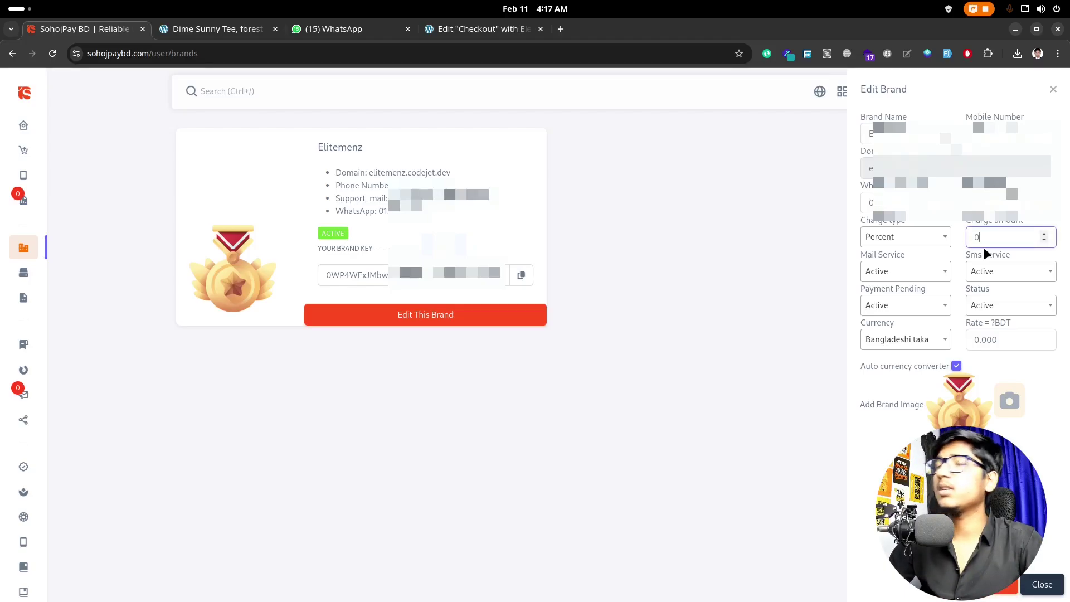
type("0")
left_click(1006, 592)
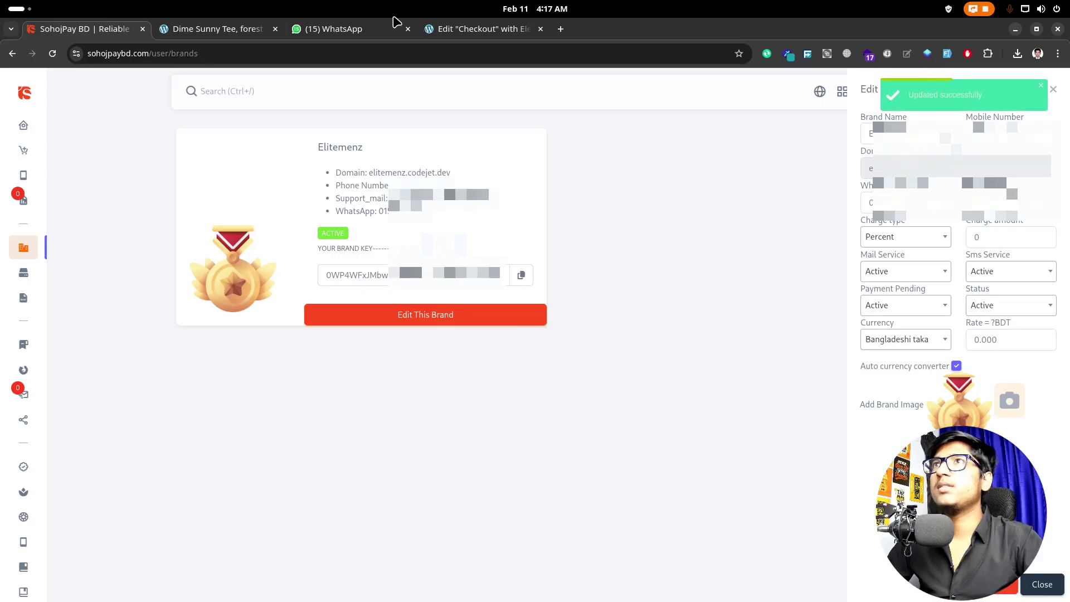
left_click(410, 579)
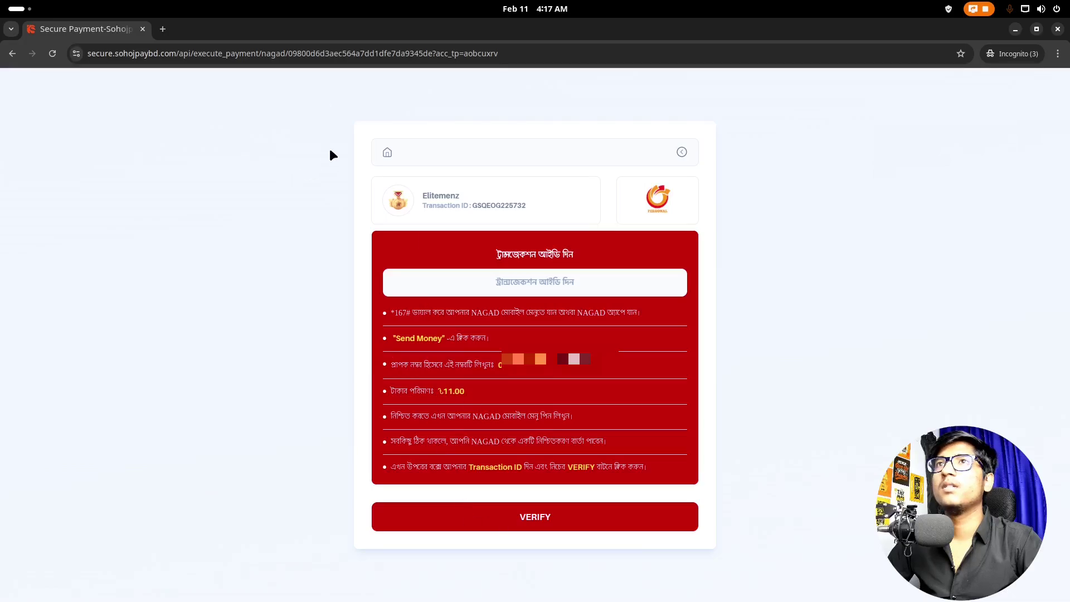
Step: Restart Nagad checkout at ৳10.00, paste the transaction ID copied from the Keep note, and verify it
left_click(11, 54)
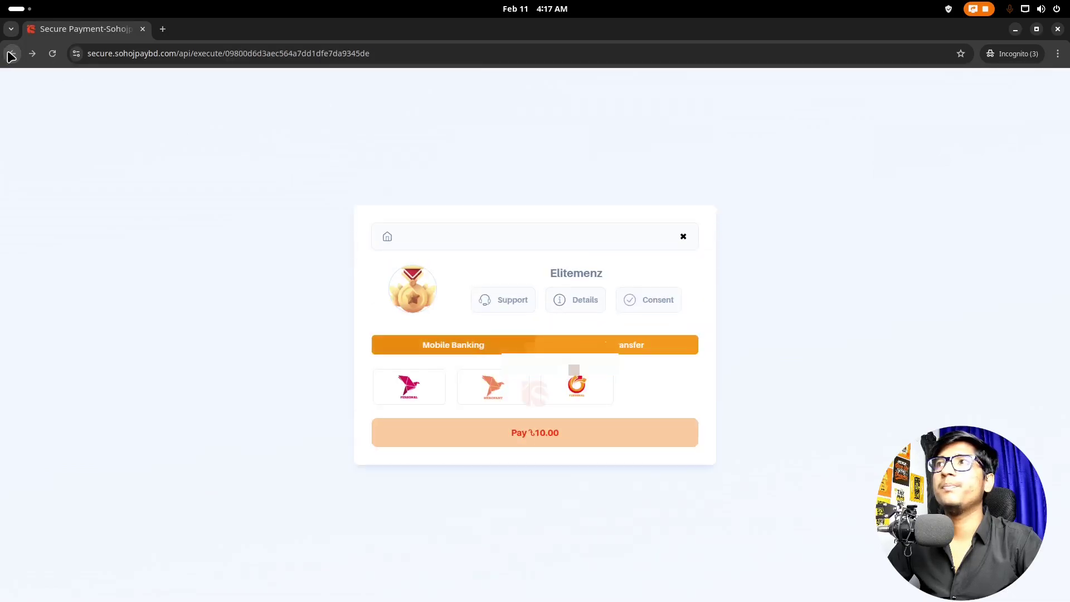
left_click(562, 389)
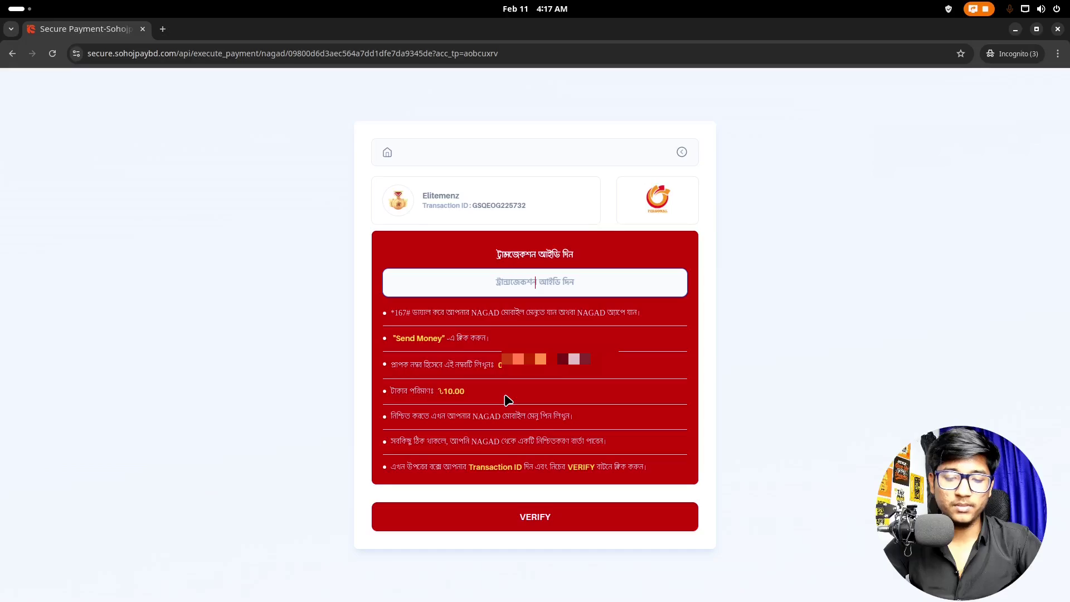
key("alt+Tab")
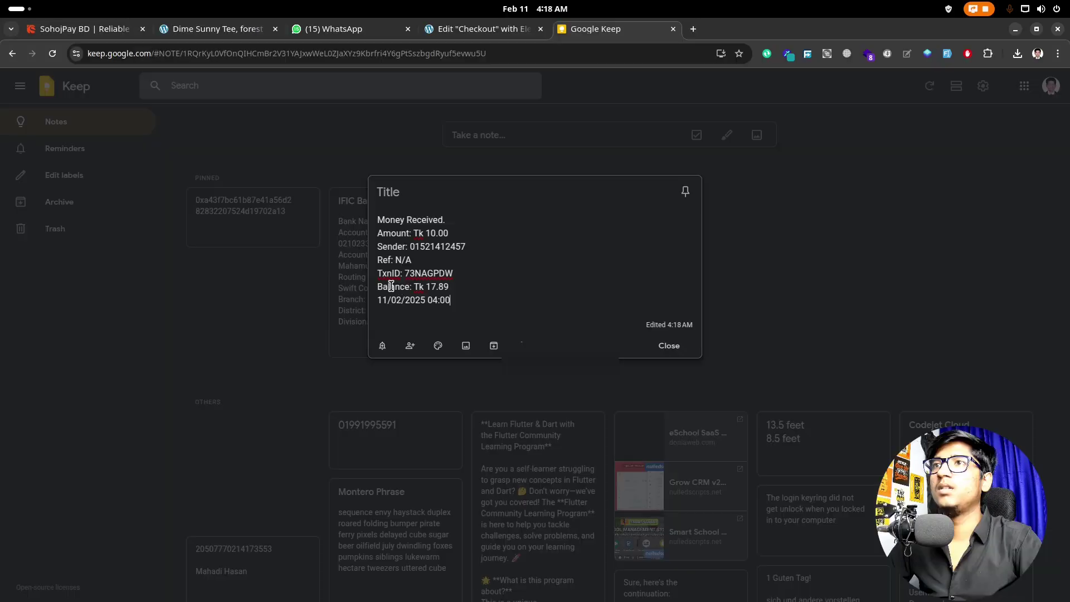
double_click(442, 272)
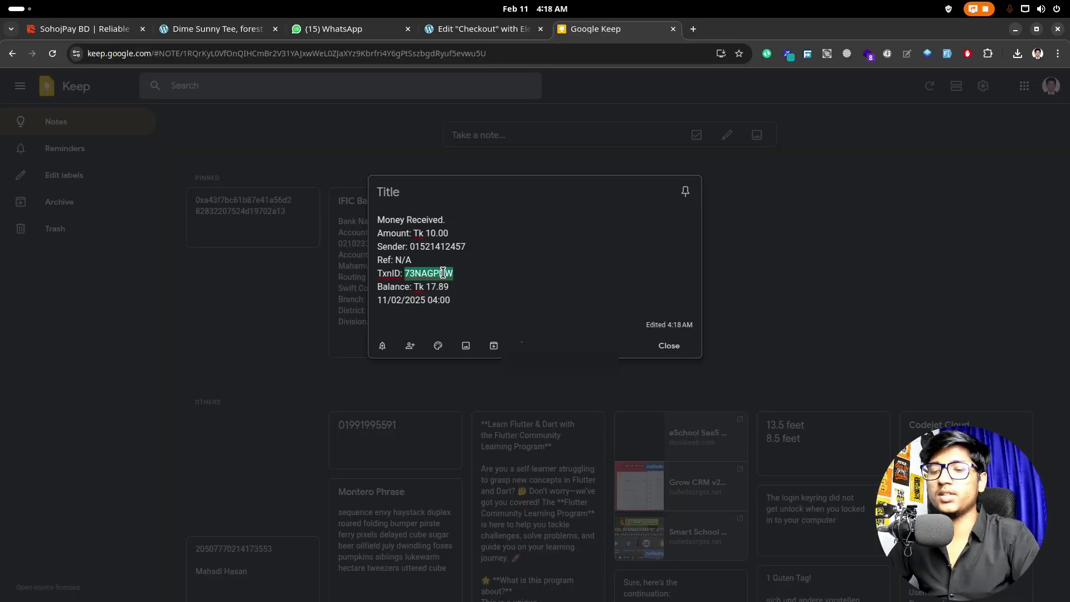
mouse_move(527, 594)
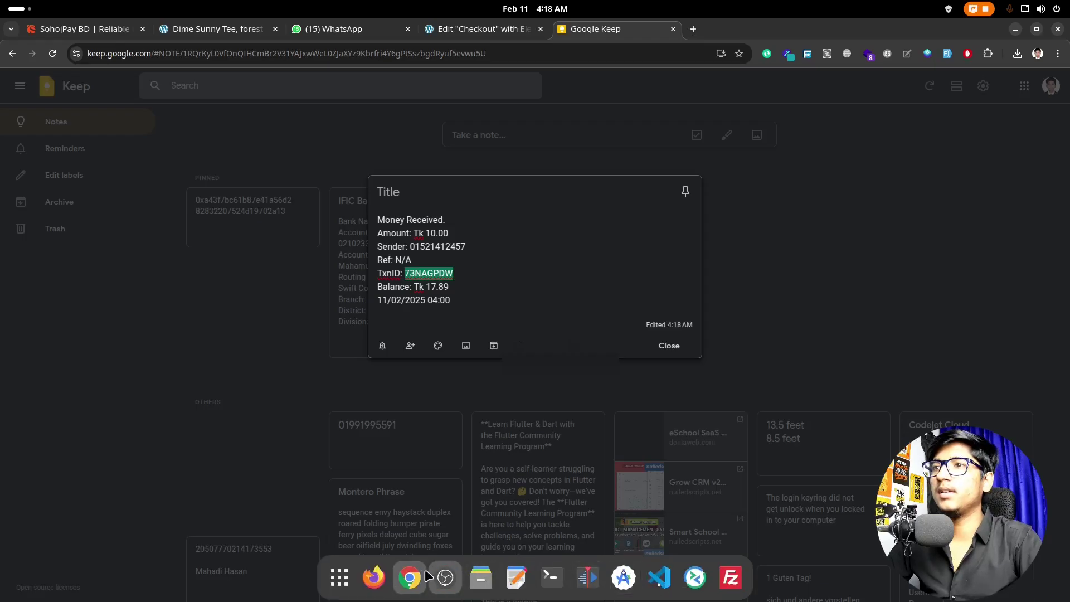
left_click(410, 578)
left_click(527, 278)
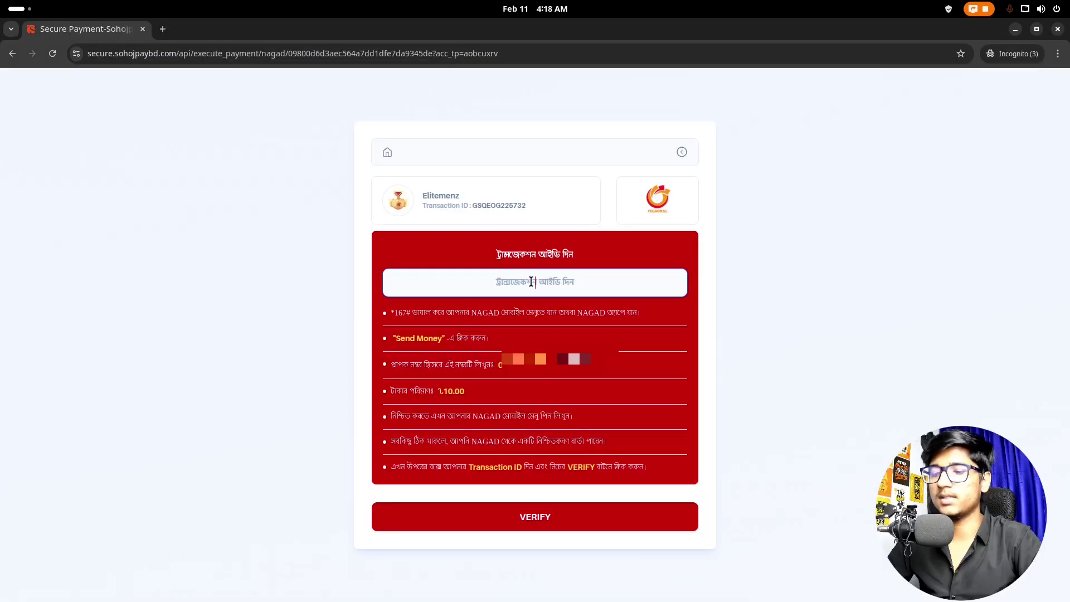
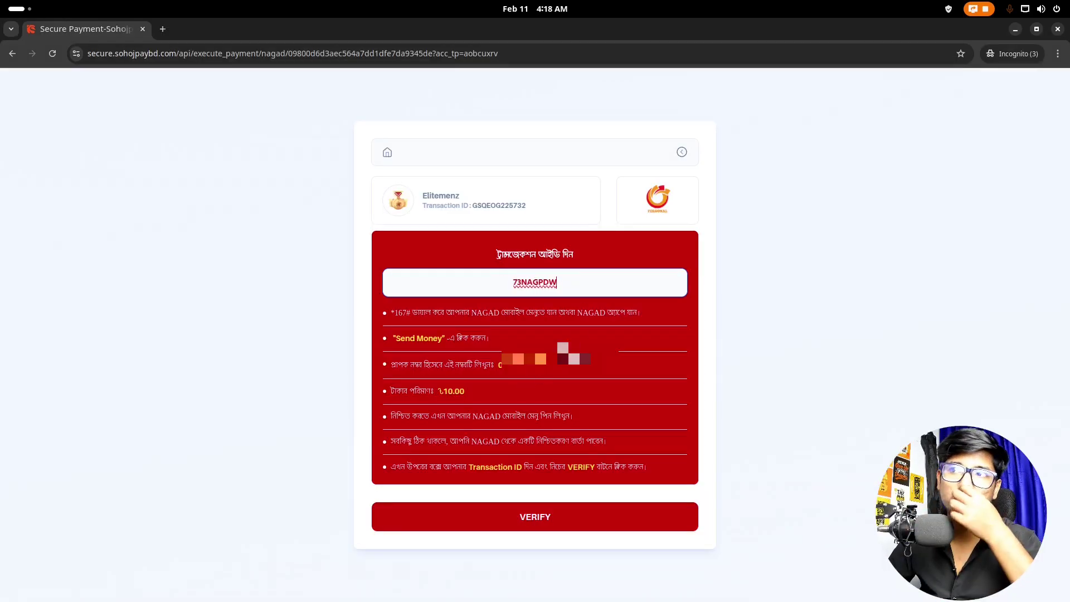
left_click(550, 520)
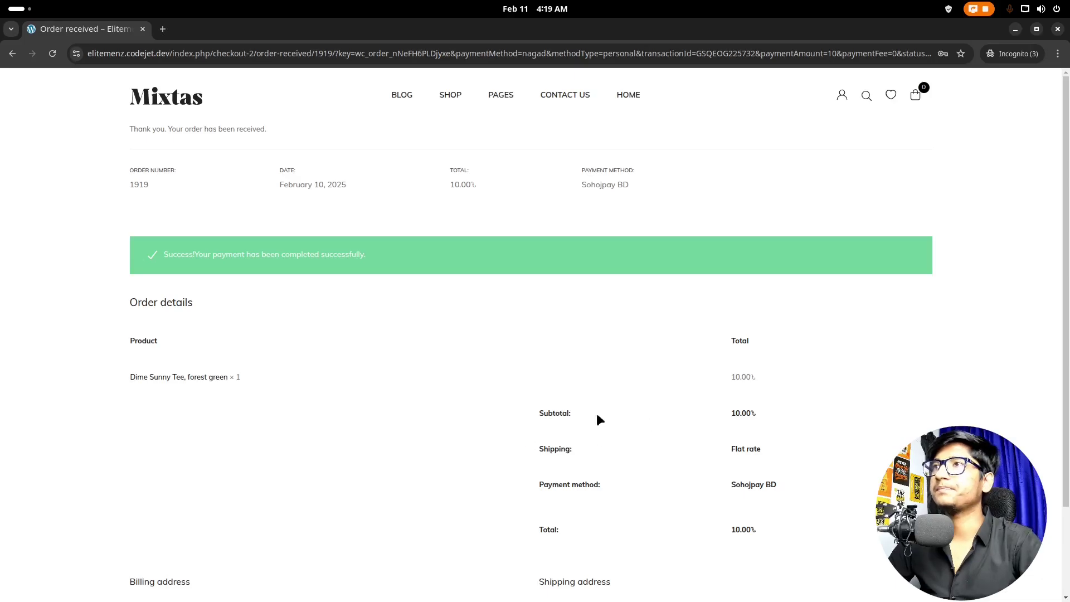
Step: Check the ৳10.00 order-received success message, then switch back to the SohojPay BD brands tab
mouse_move(335, 597)
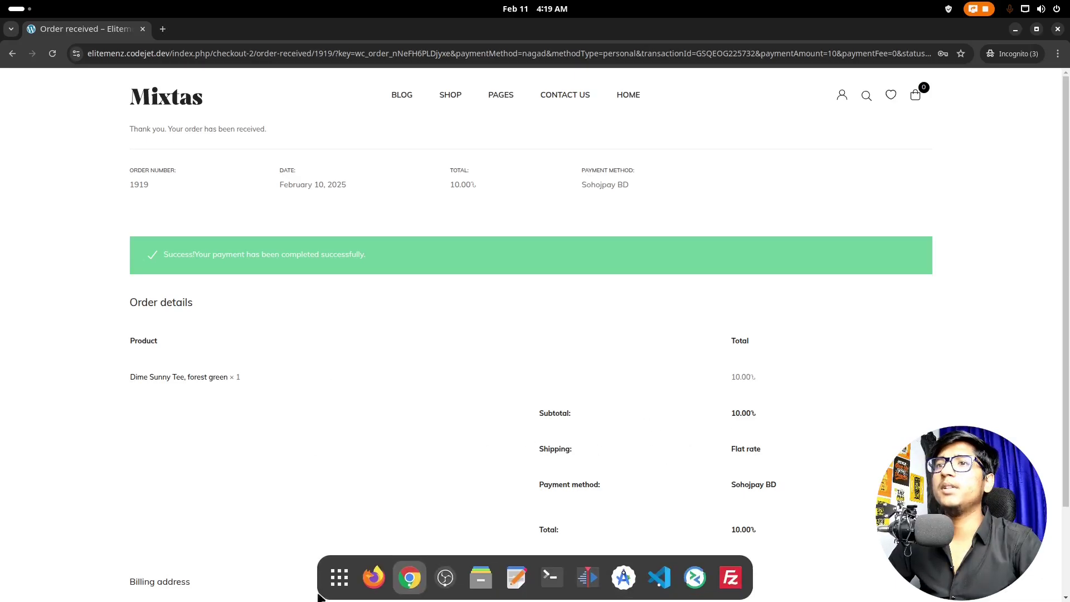
left_click(407, 577)
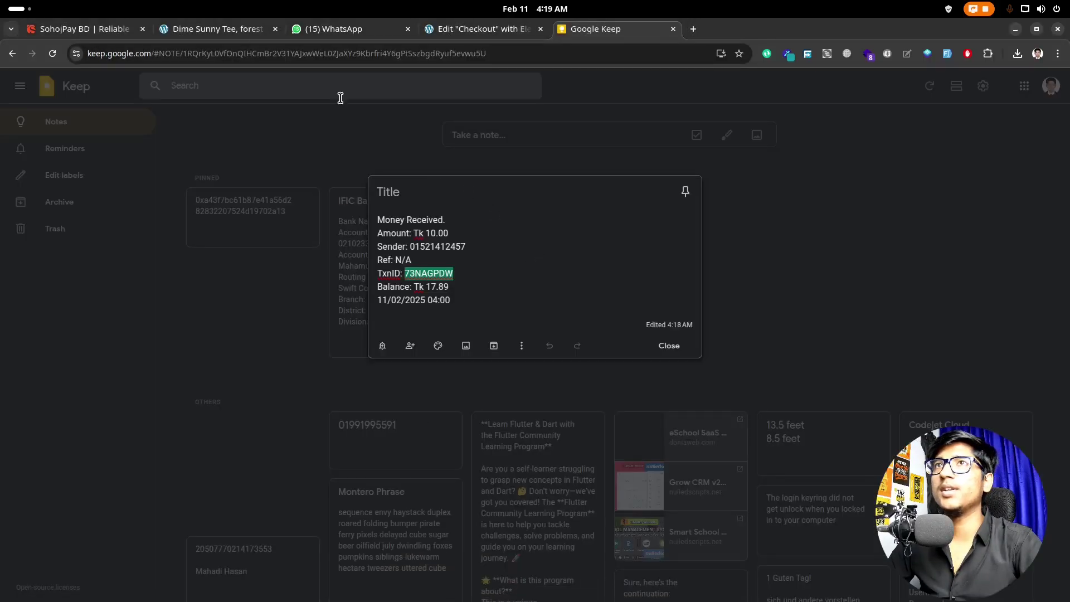
left_click(78, 28)
Step: Review the ৳10.00 Nagad payment under the dashboard's Latest Transactions, then go to Manage Addons
mouse_move(19, 108)
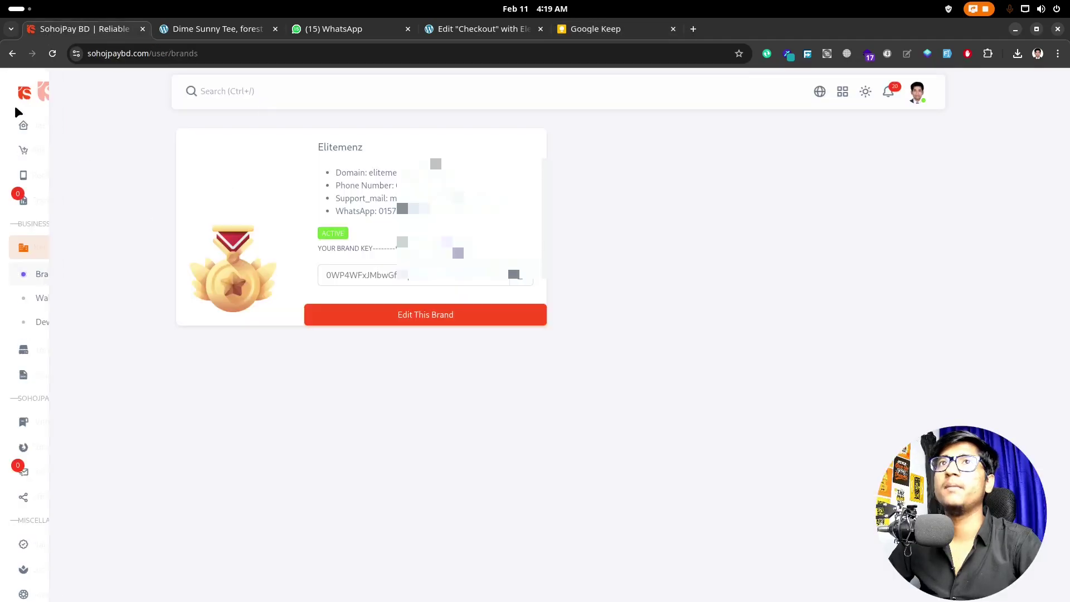
left_click(34, 126)
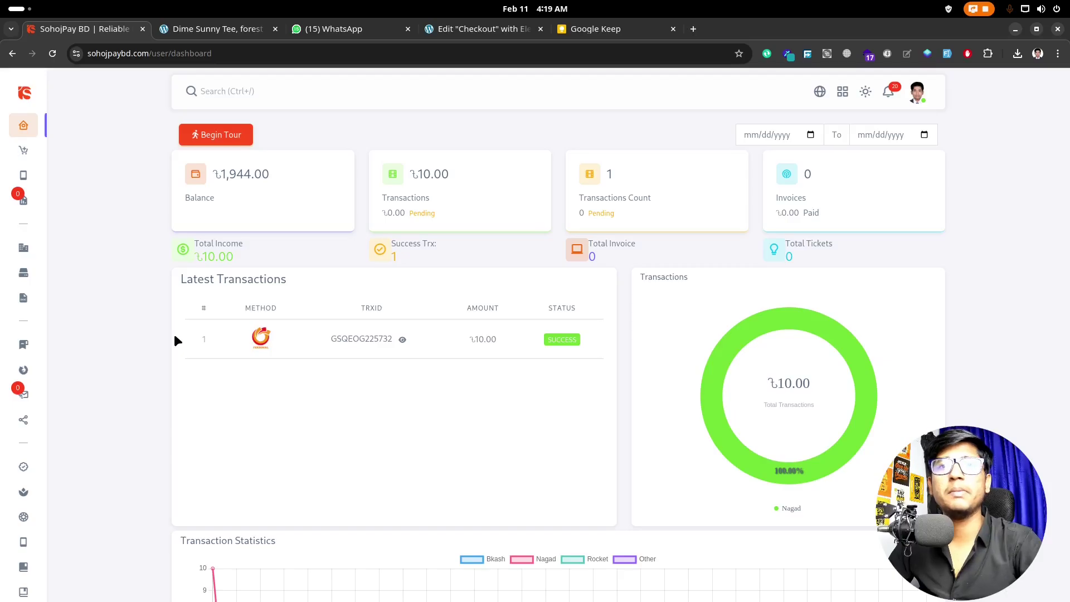
mouse_move(43, 375)
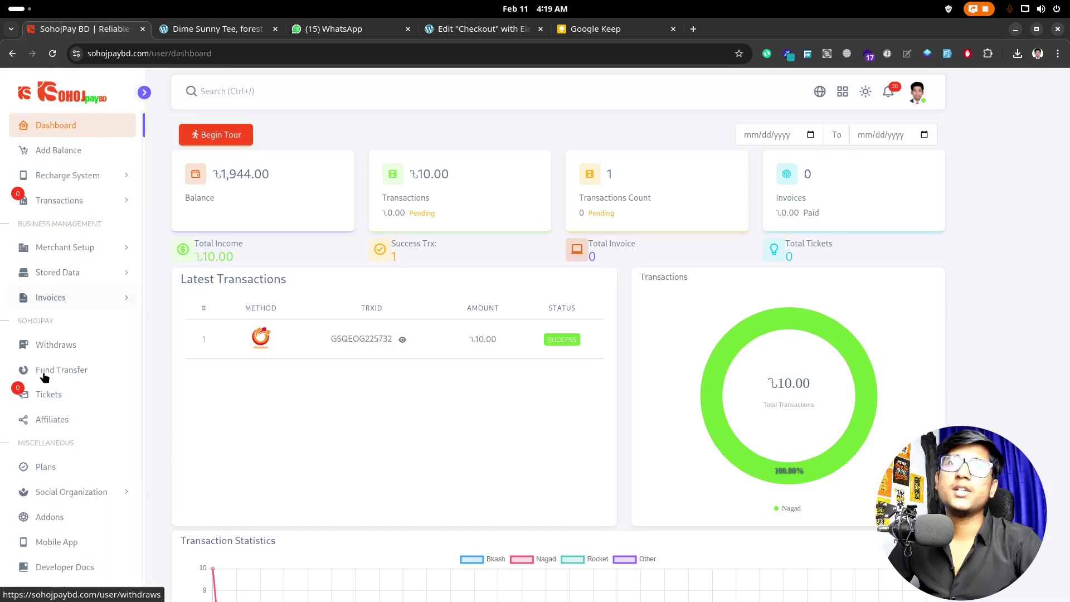
left_click(50, 513)
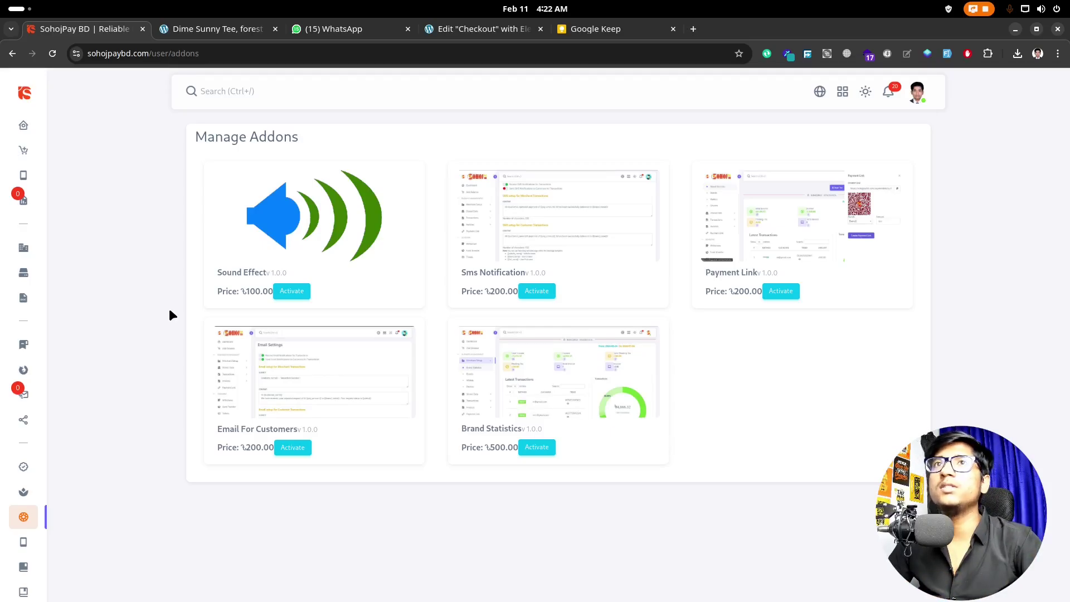
Step: Expand Recharge System and view the Recharges list, which has no results
mouse_move(27, 201)
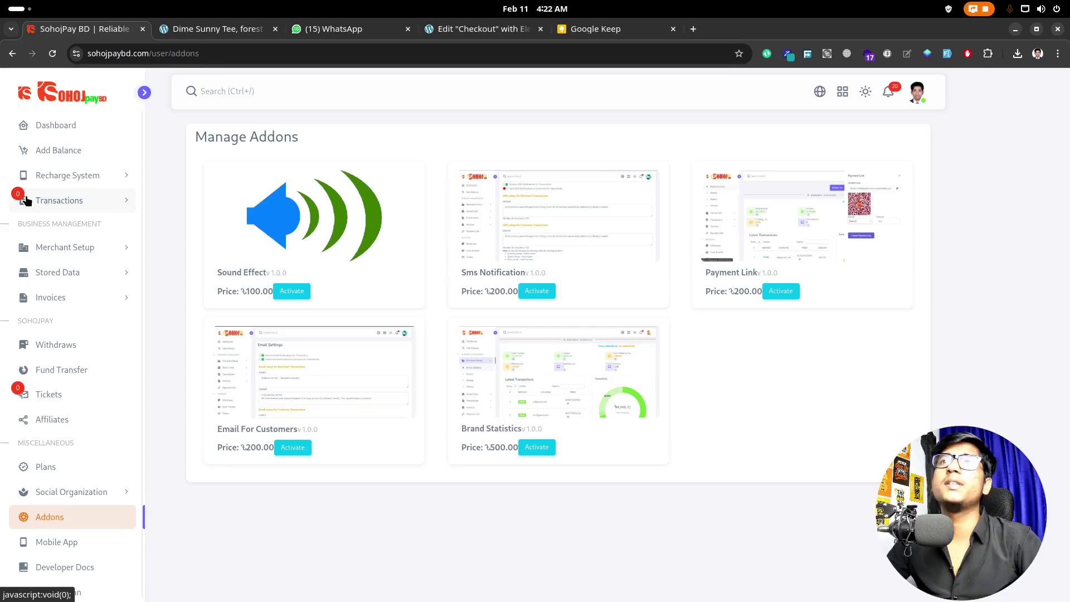
left_click(83, 176)
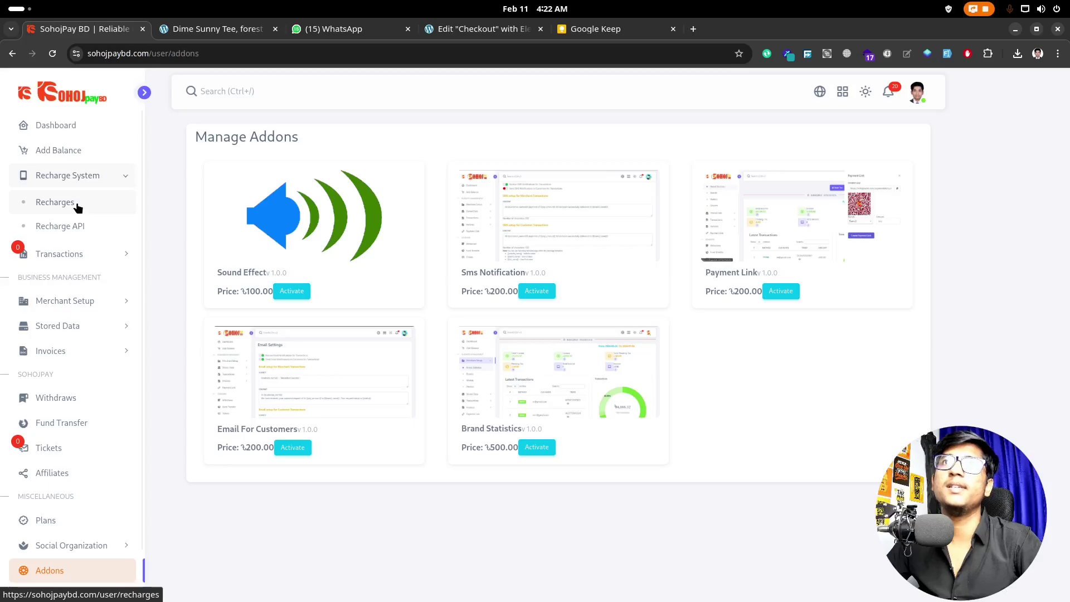
left_click(77, 203)
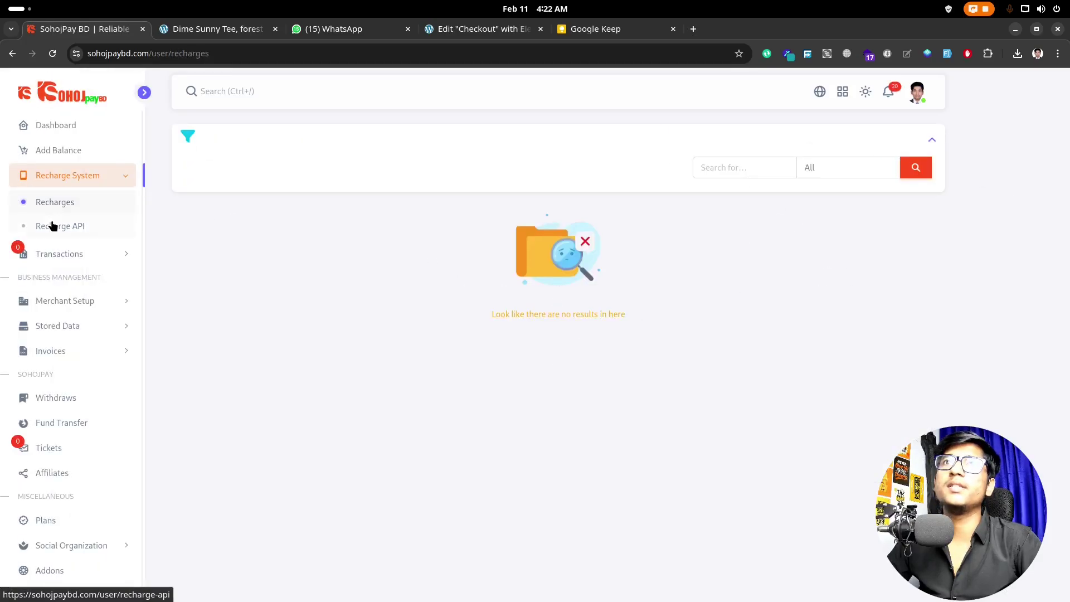
Step: View the Recharge API key and ৳1,944.00 balance, and try the Mobile Number, Operator and Amount fields
left_click(52, 225)
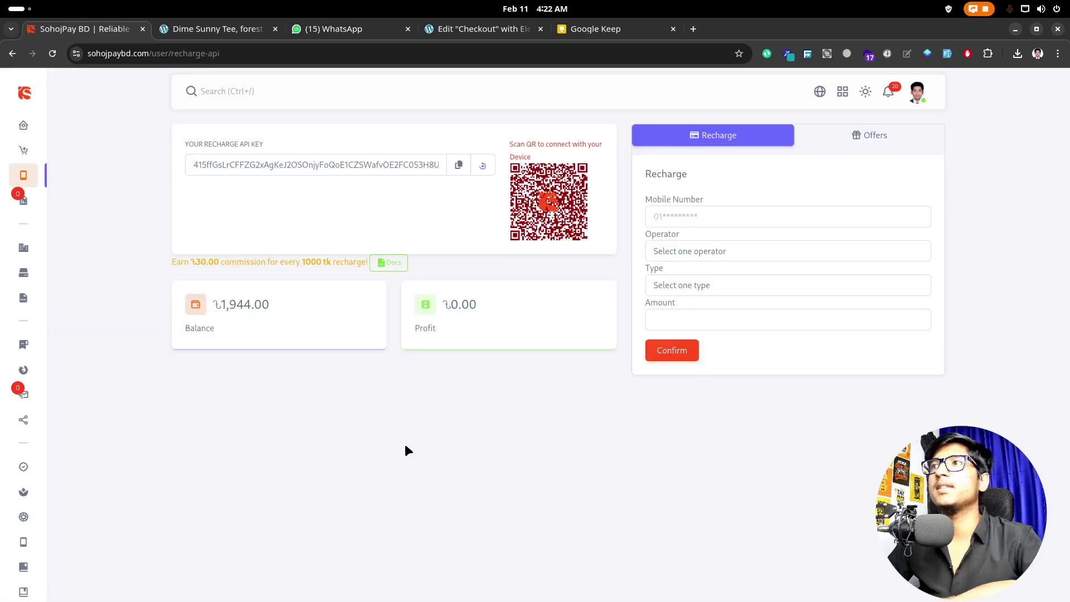
left_click(688, 209)
left_click(663, 251)
left_click(523, 437)
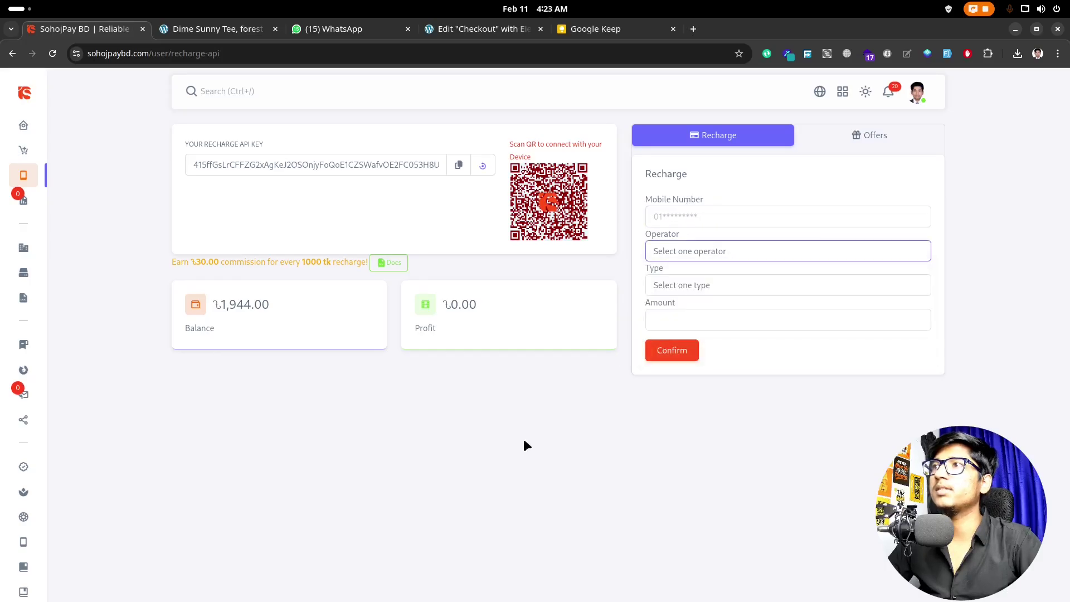
left_click(687, 316)
left_click(681, 425)
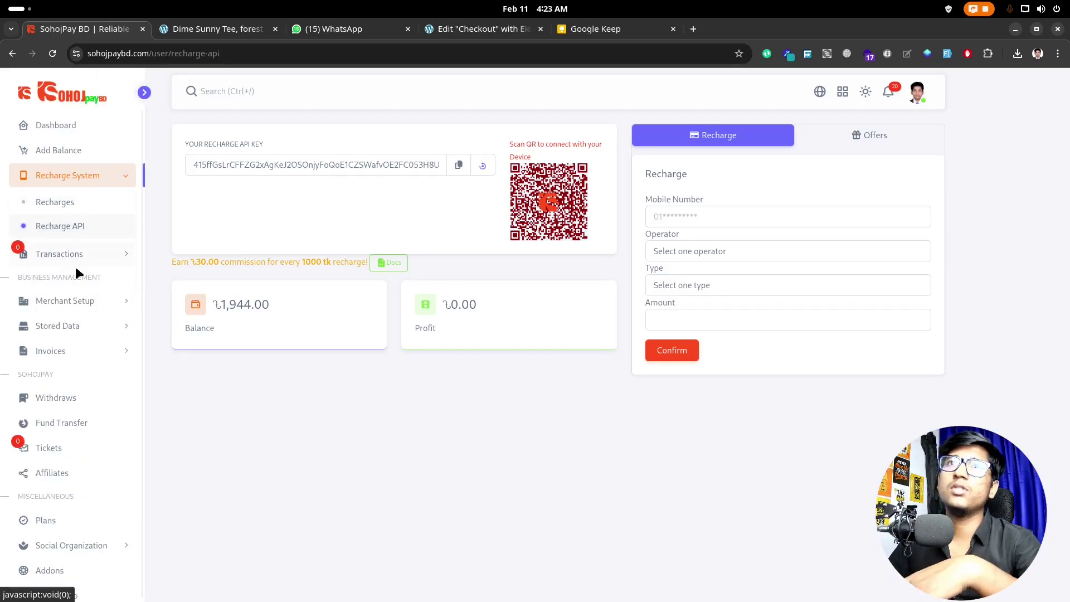
scroll(59, 499, "down", 1)
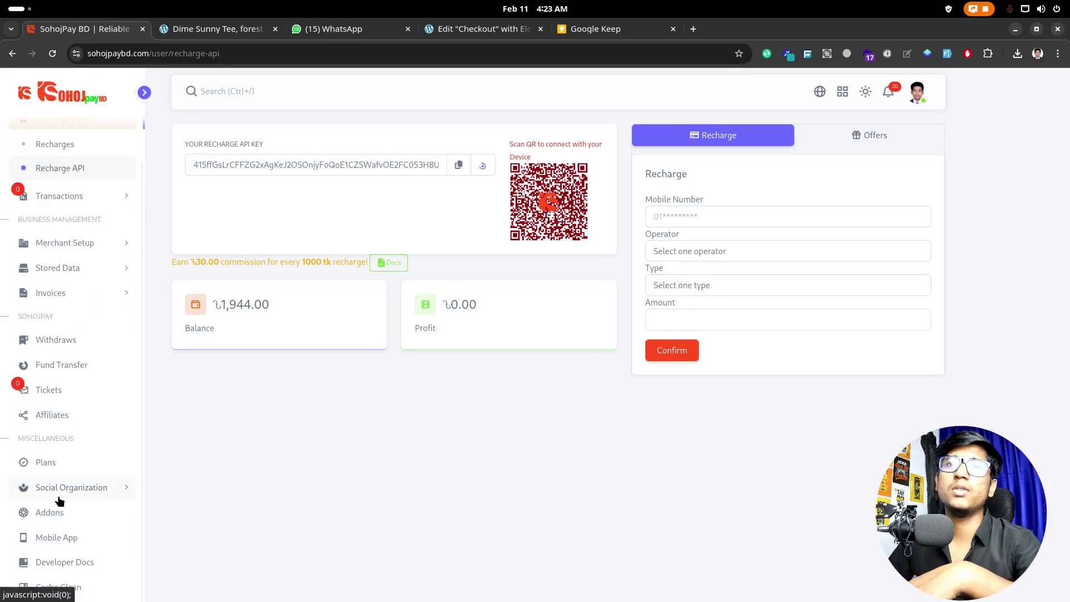
Step: Browse the Recharge developer docs, including the ৳30.00 commission per 1000 tk recharge
left_click(64, 571)
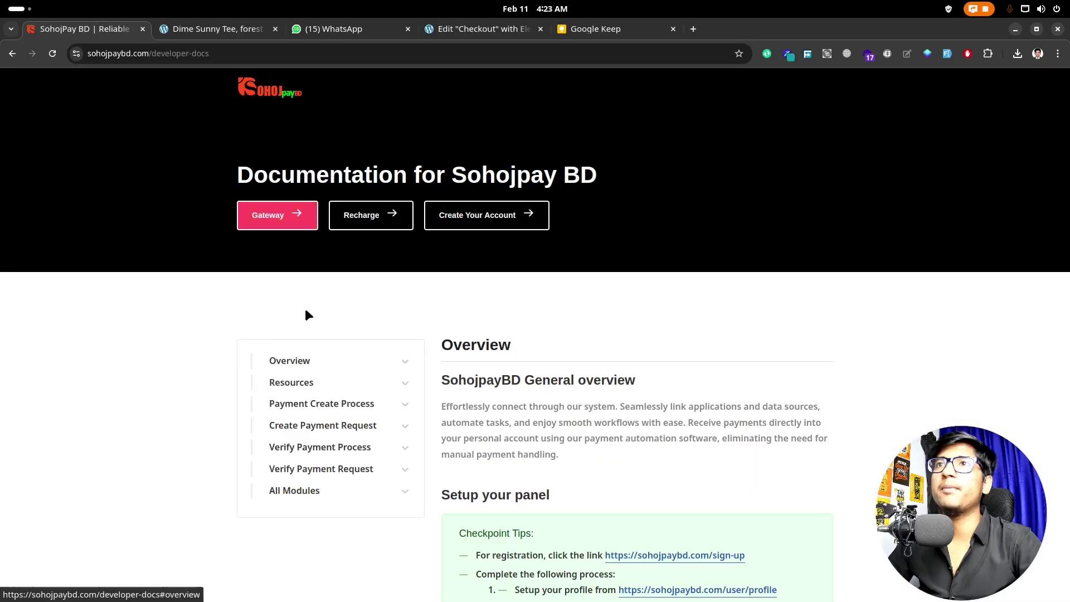
left_click(377, 222)
scroll(406, 274, "down", 4)
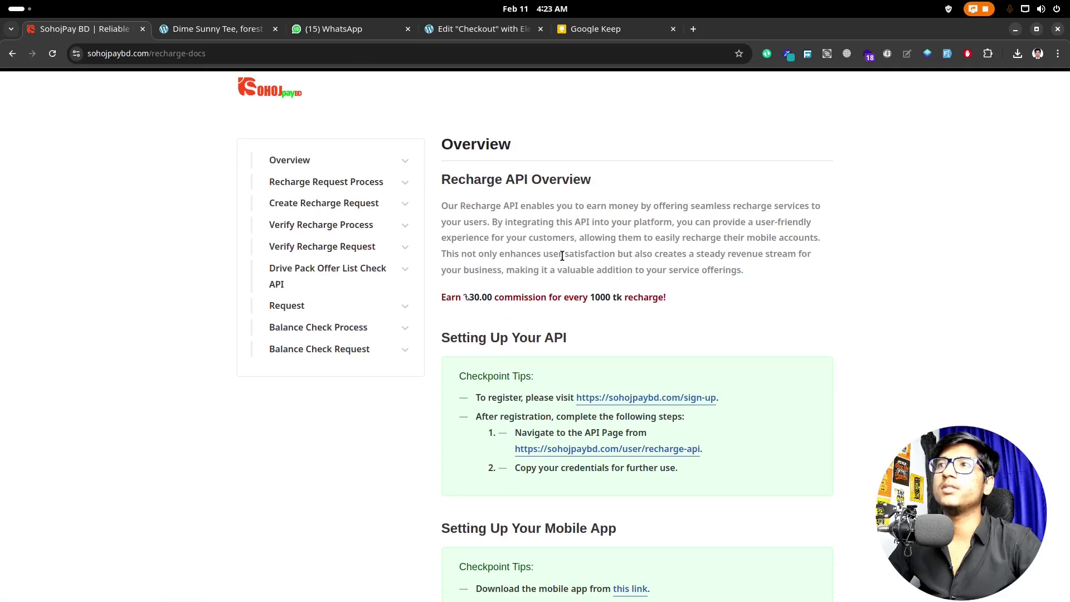
scroll(562, 255, "down", 20)
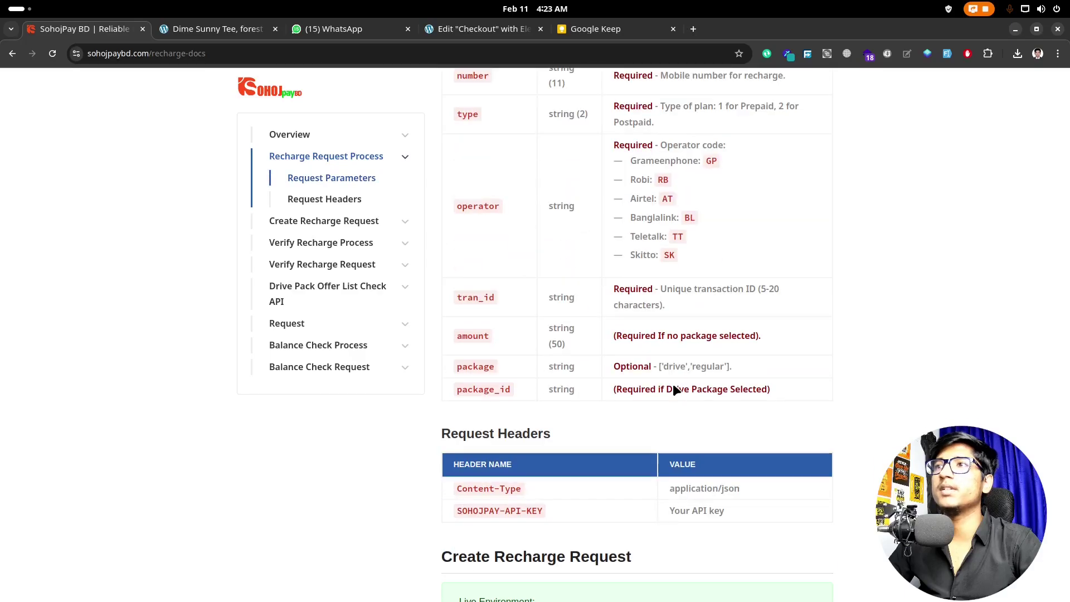
scroll(673, 384, "down", 5)
scroll(673, 383, "up", 8)
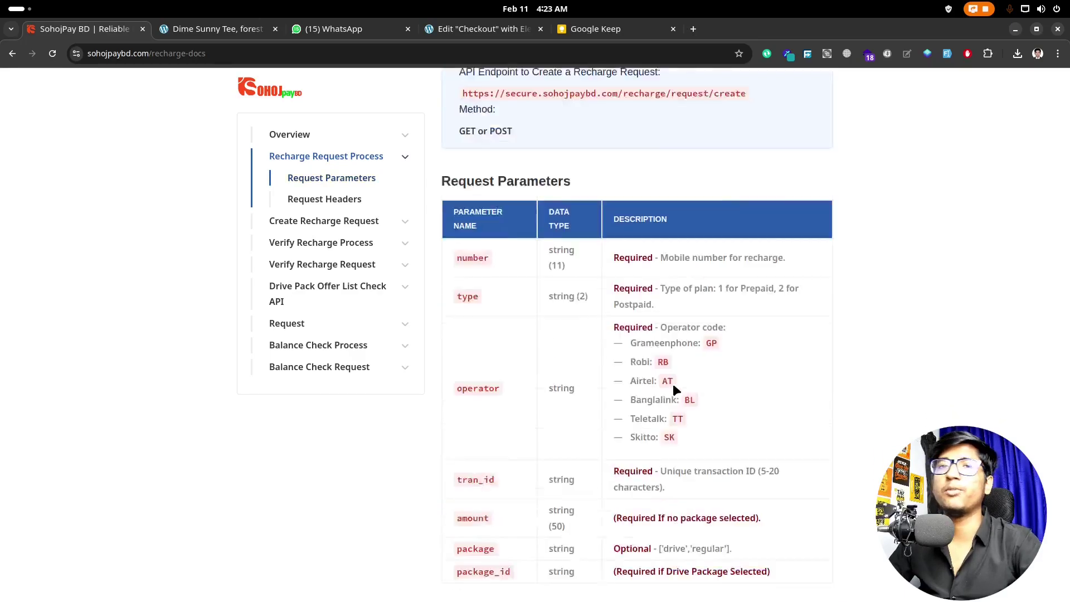
scroll(673, 384, "up", 4)
scroll(674, 383, "up", 4)
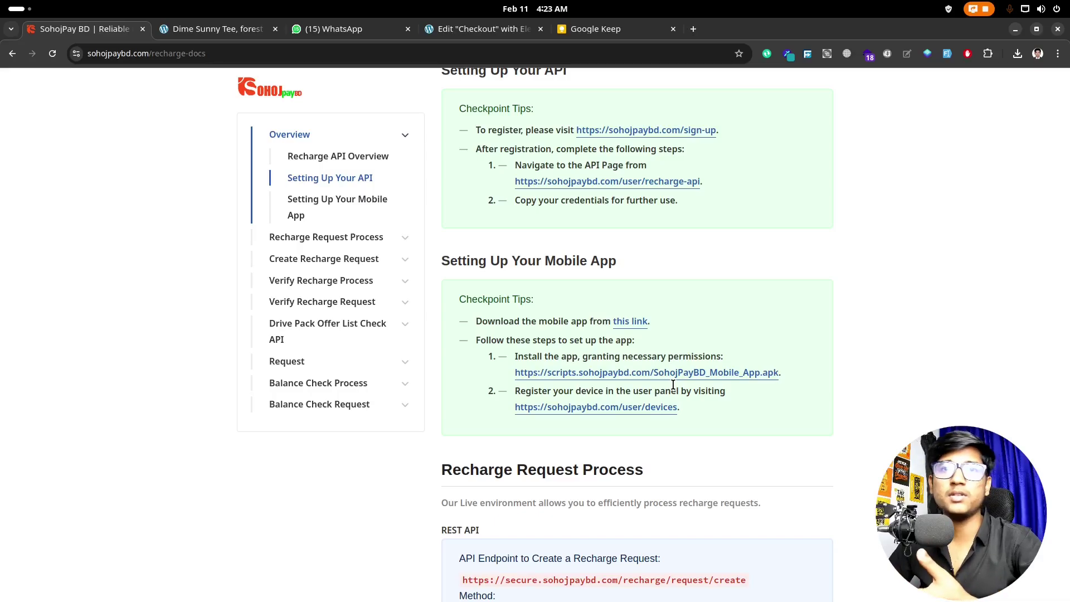
scroll(673, 385, "up", 8)
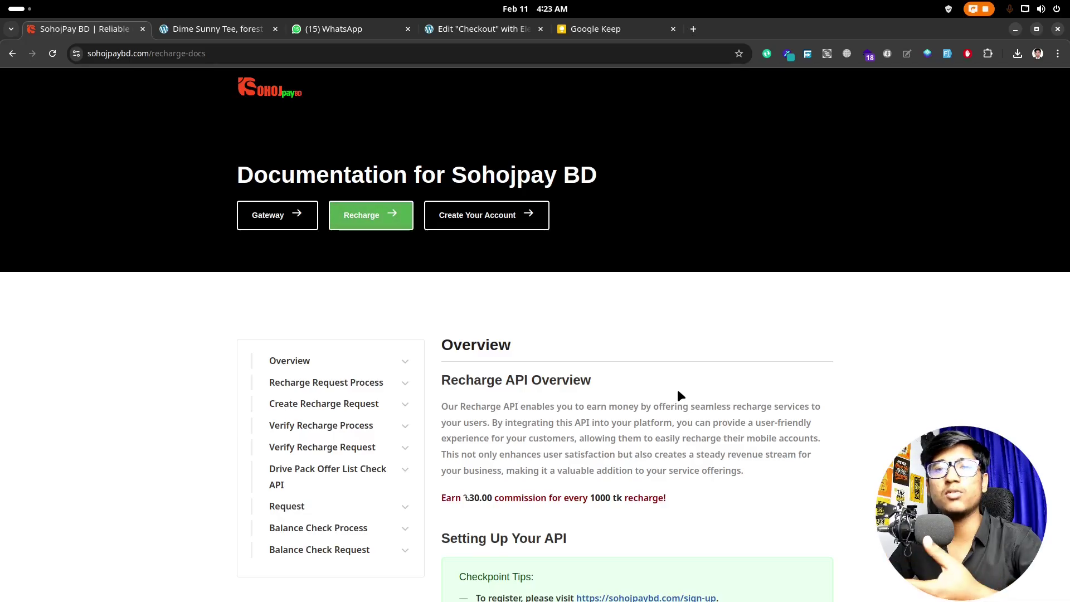
Step: Scroll the Gateway docs down to Create Payment Request and its PHP Payment Create sample
left_click(294, 215)
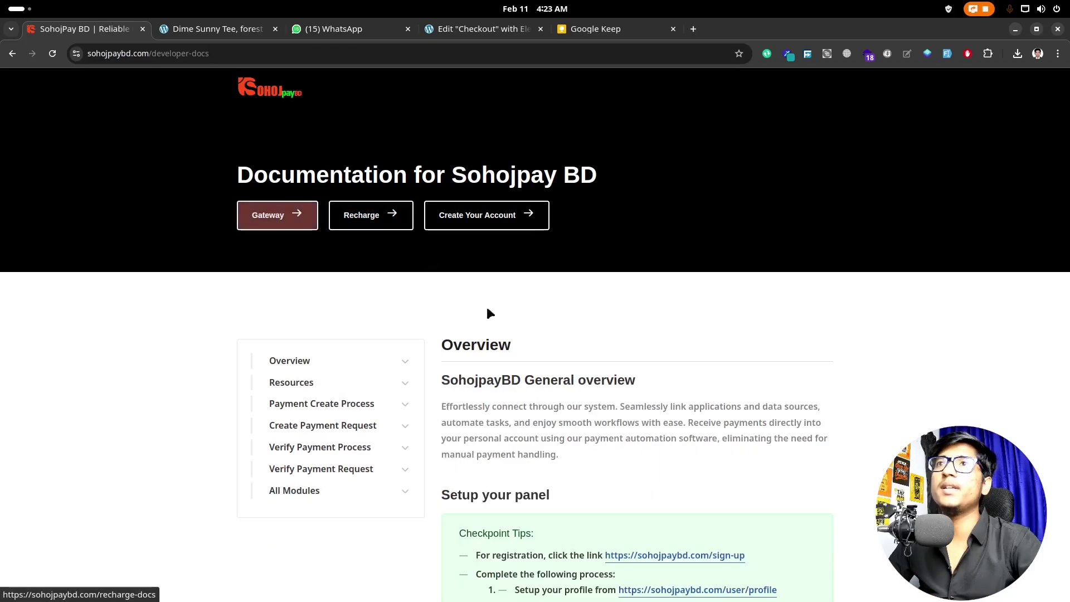
scroll(557, 442, "down", 7)
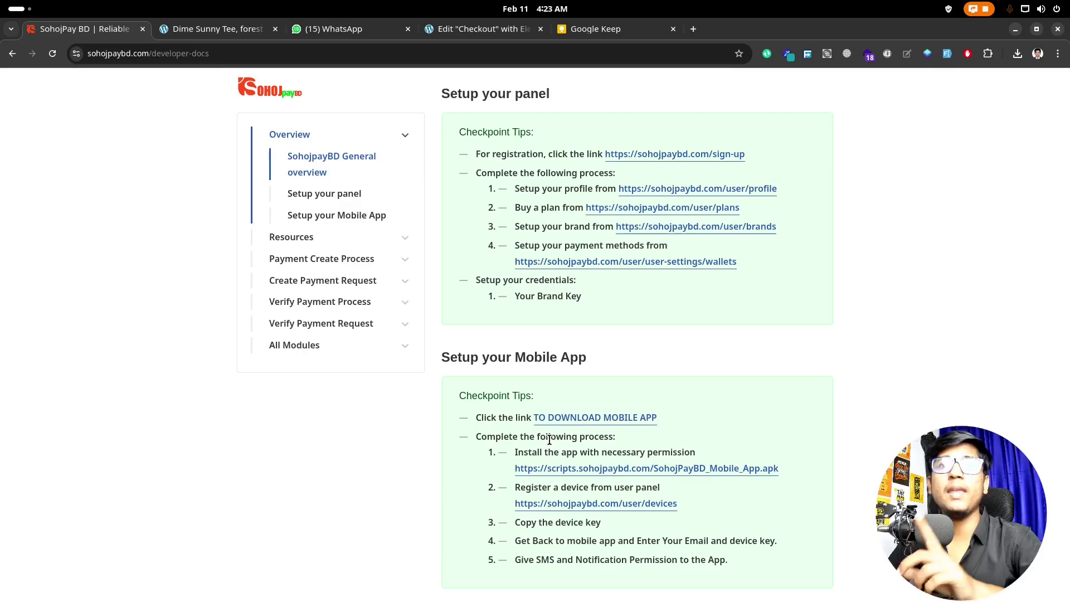
scroll(551, 441, "down", 8)
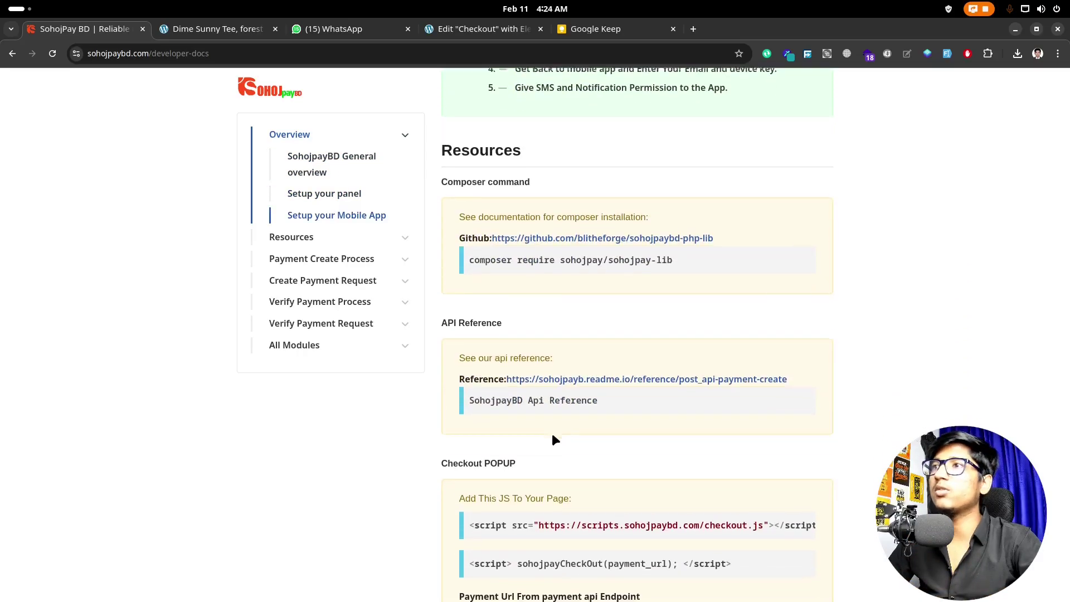
scroll(552, 433, "down", 4)
scroll(552, 433, "down", 4)
scroll(526, 429, "down", 5)
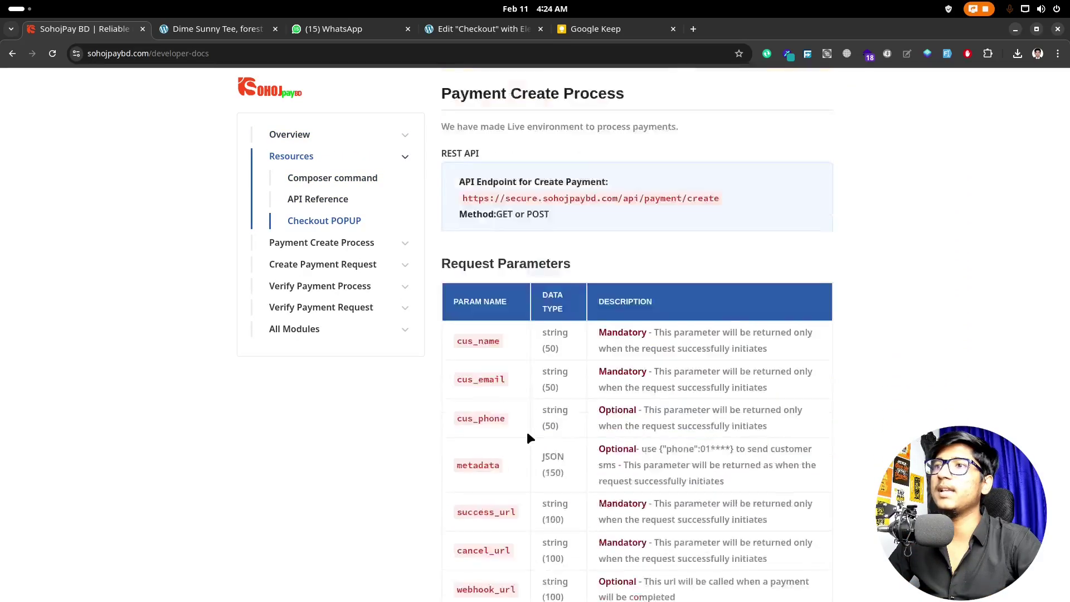
scroll(526, 433, "down", 4)
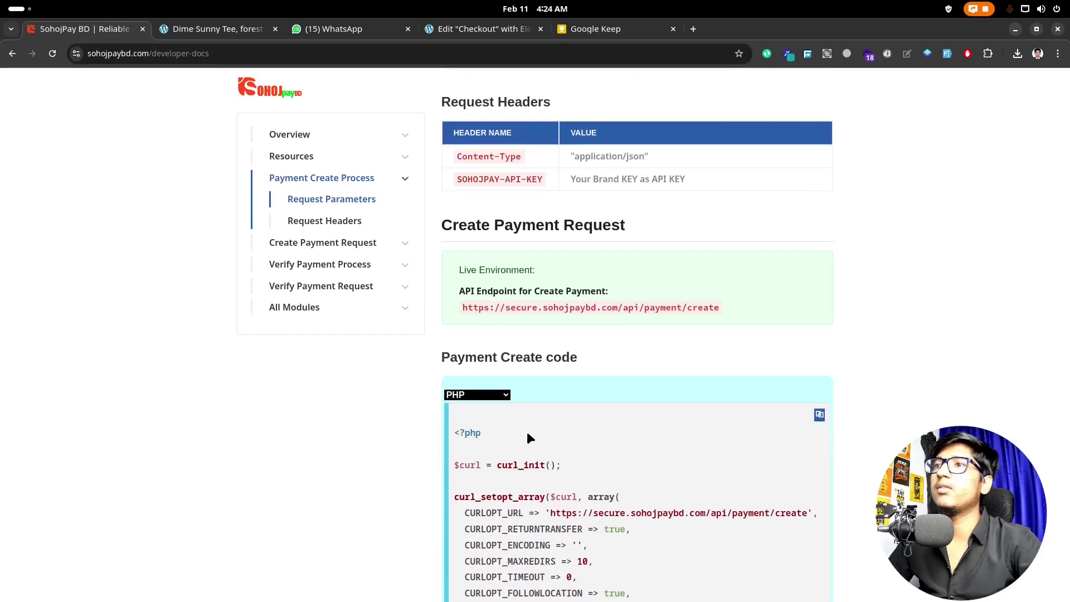
scroll(527, 433, "down", 1)
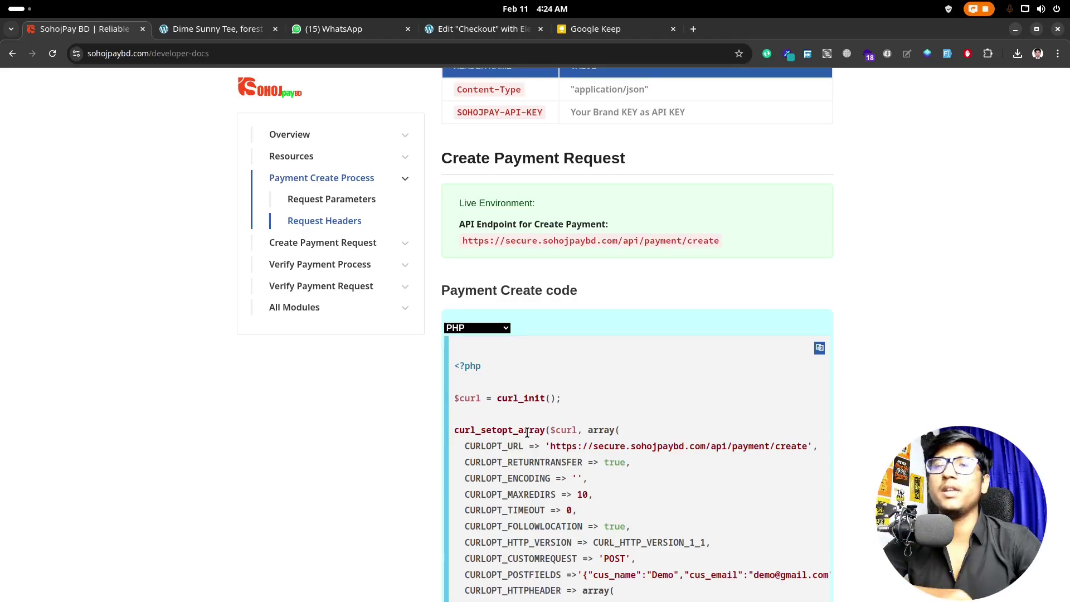
mouse_move(495, 597)
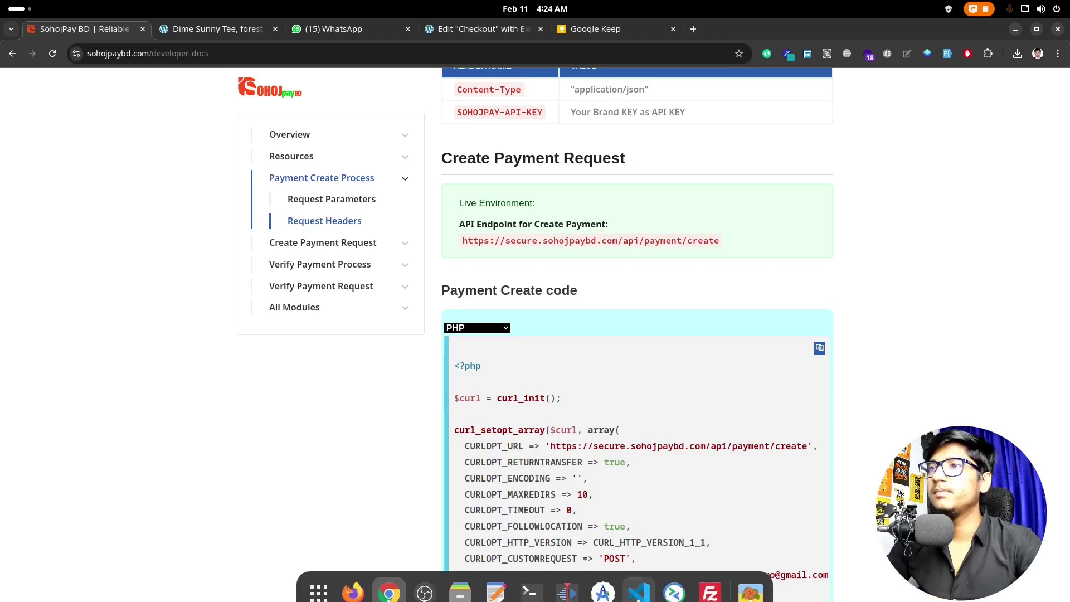